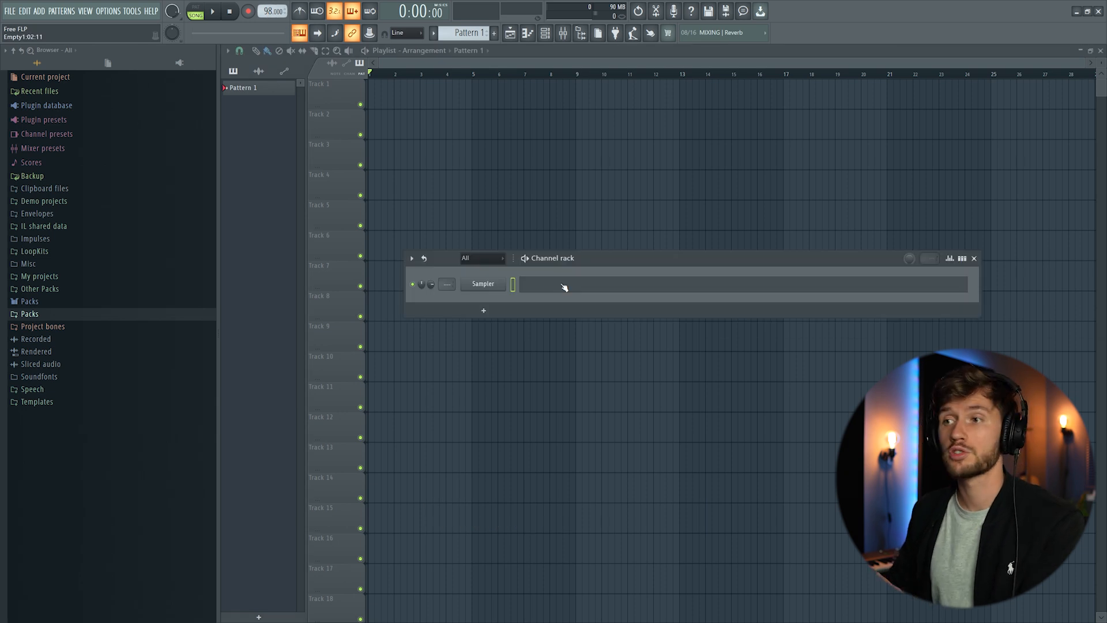
# - Replace the default Sampler channel with the Wurli V2 electric piano
pyautogui.rightClick(497, 286)
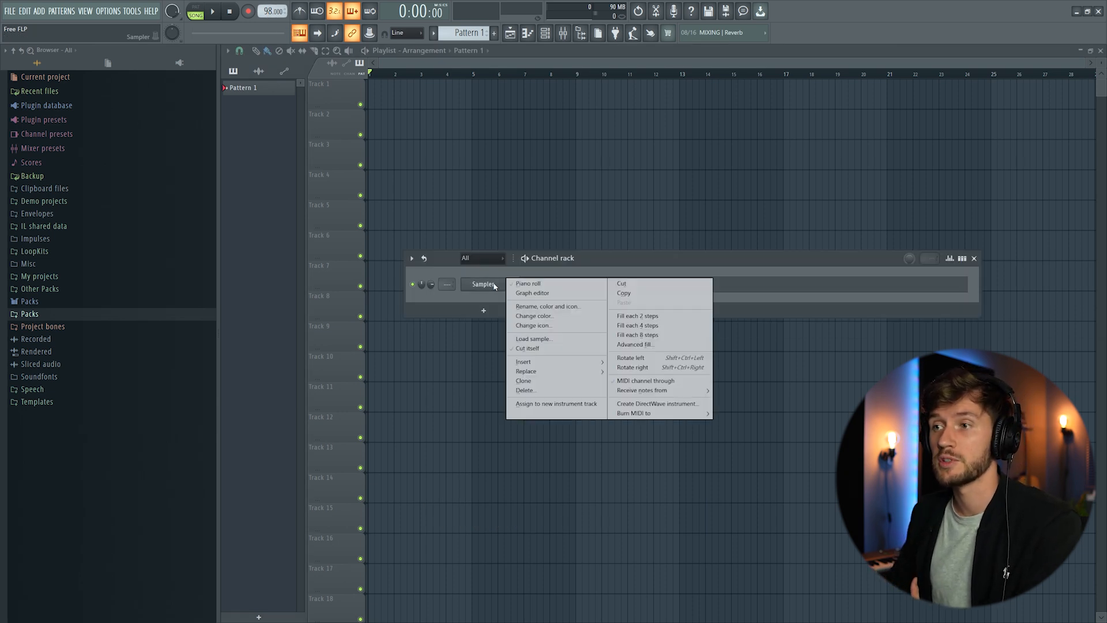
pyautogui.moveTo(533, 371)
pyautogui.click(628, 416)
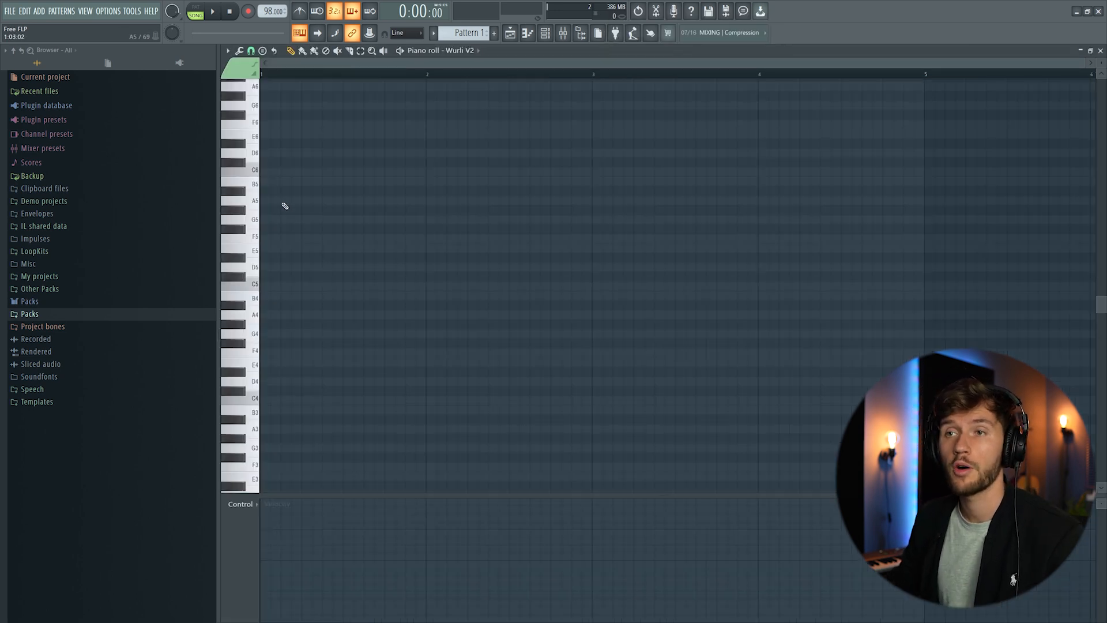
# - Draw a one-bar Wurli V2 chord of A4, E5 and A5 in bar 1 and play it back
pyautogui.click(268, 201)
pyautogui.moveTo(279, 202); pyautogui.dragTo(427, 201)
pyautogui.moveTo(276, 314); pyautogui.dragTo(144, 307)
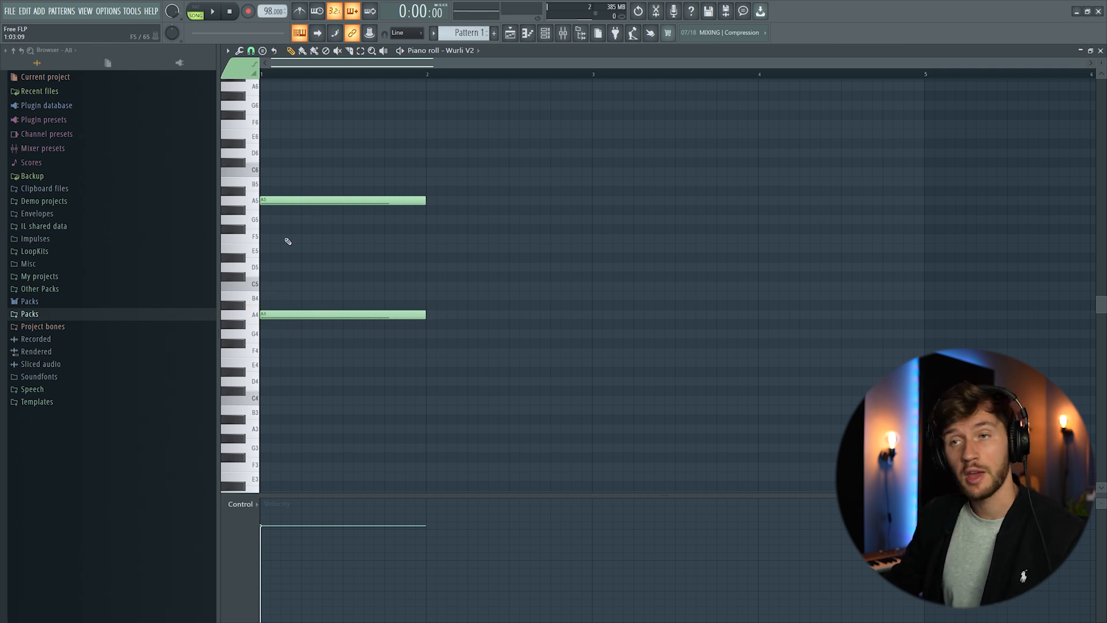
pyautogui.moveTo(284, 251); pyautogui.dragTo(273, 251)
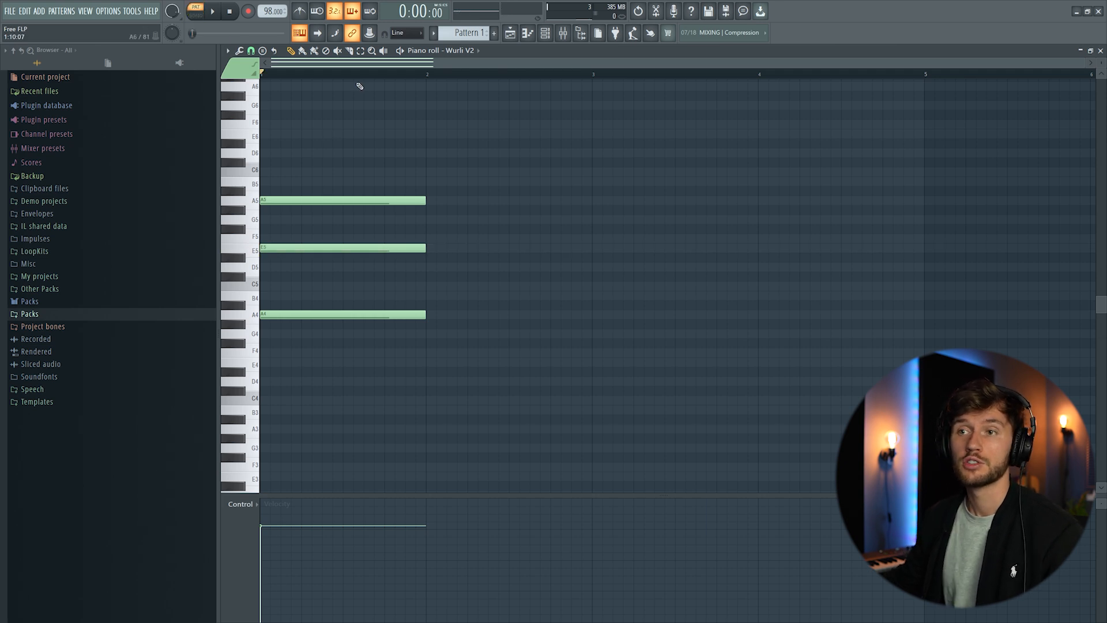
pyautogui.press('space')
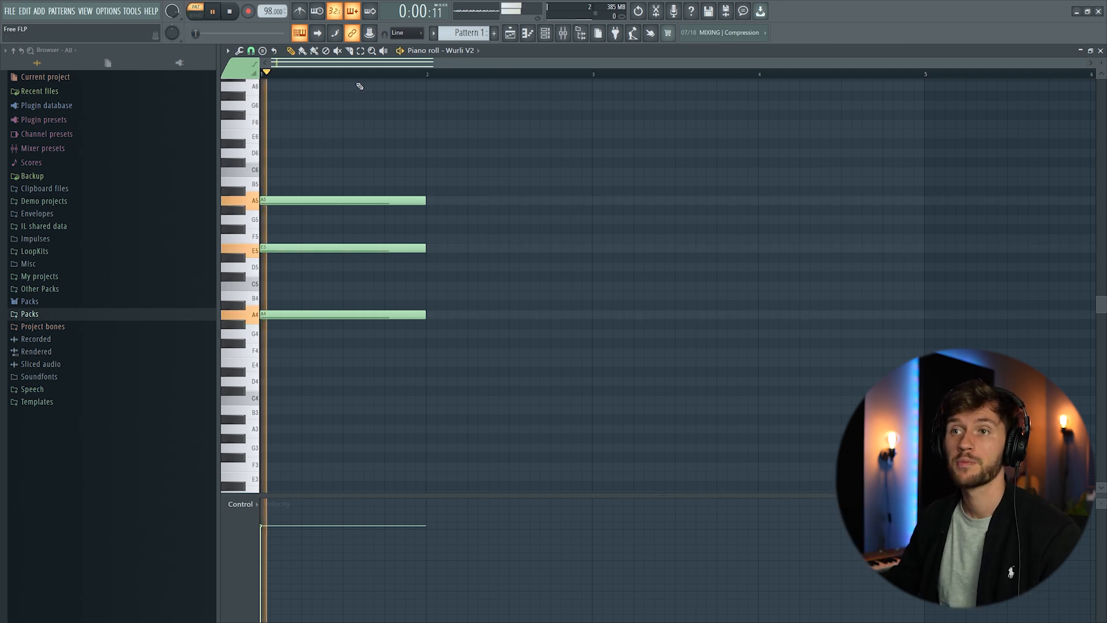
pyautogui.press('space')
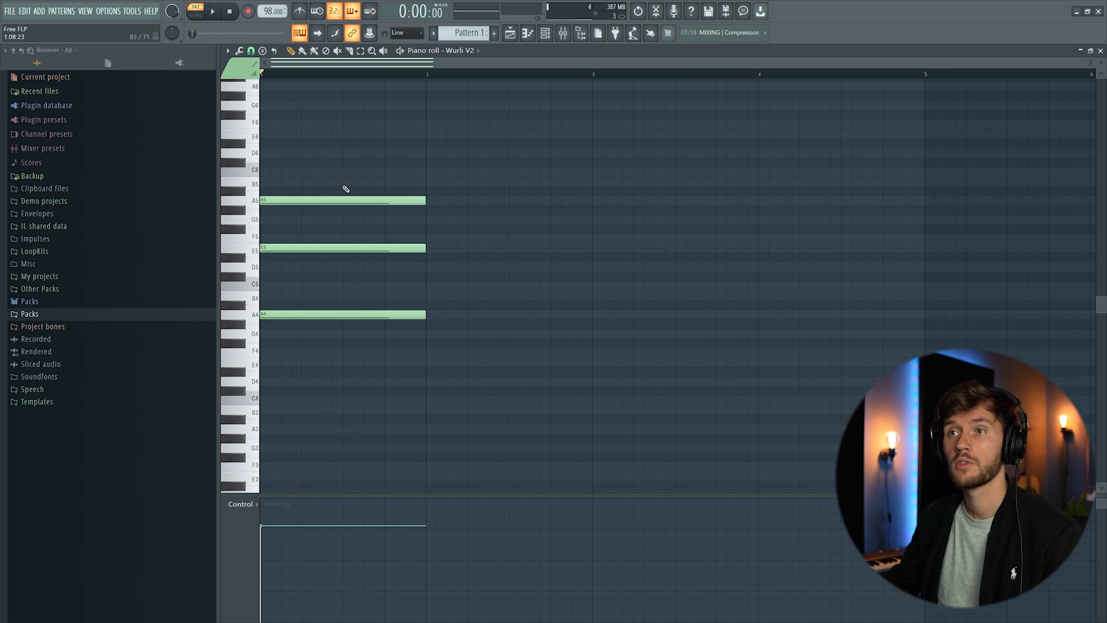
# - Copy the first chord to bar 2, lowered to G4, D5 and G5, and play back the two chords
pyautogui.hotkey('ctrl', 'a')
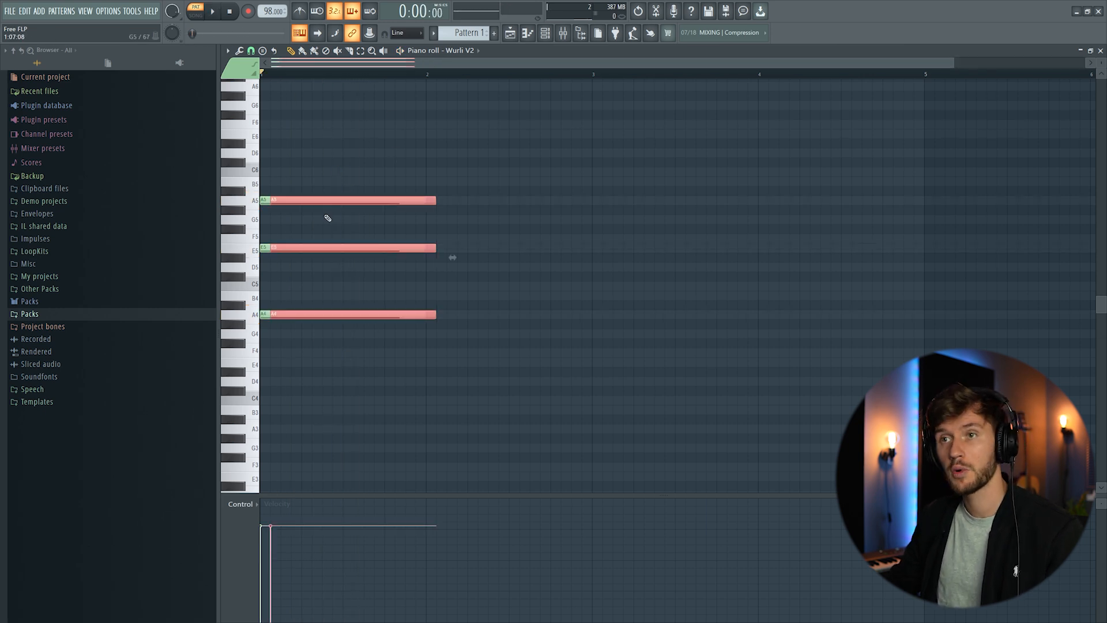
pyautogui.moveTo(307, 202); pyautogui.dragTo(441, 222)
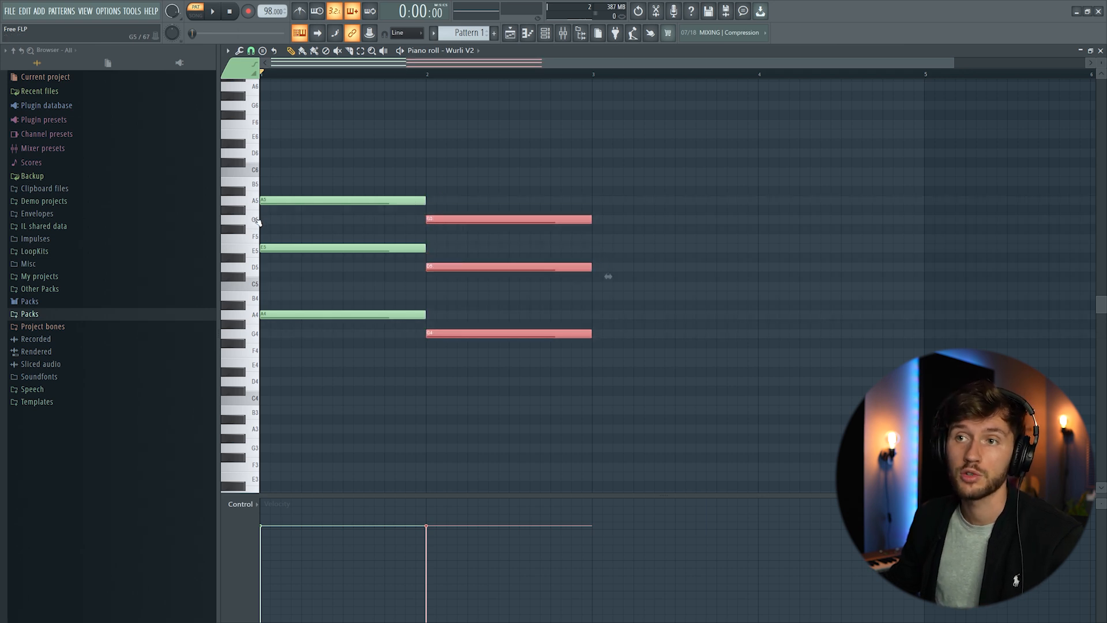
pyautogui.press('space')
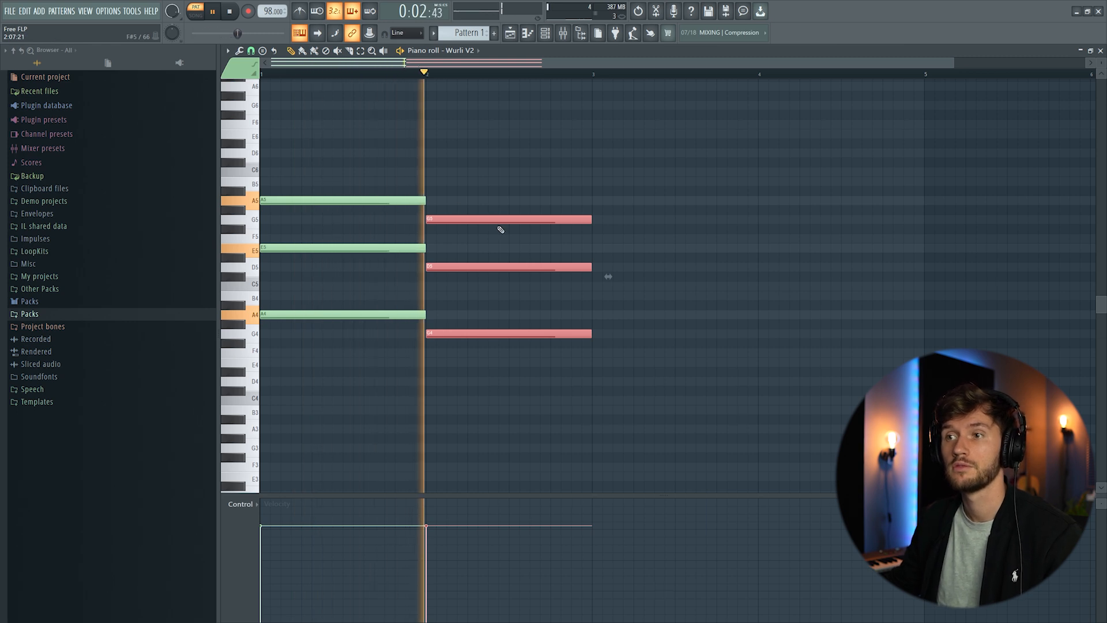
pyautogui.press('space')
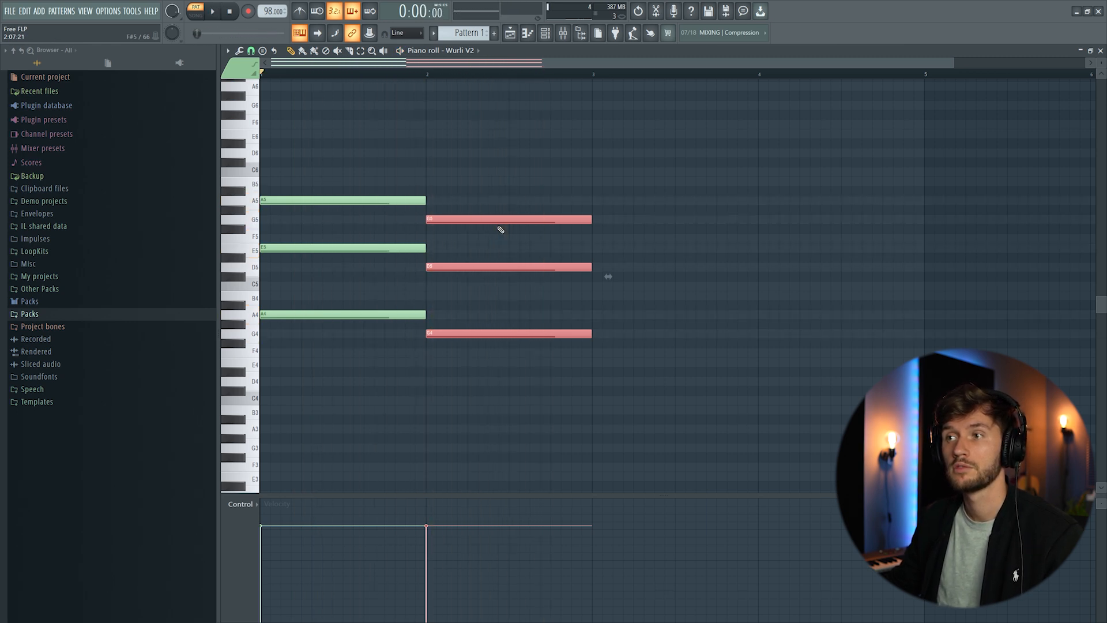
# - Copy the first chord to bar 3, lowered to F4, C5 and F5, and play the progression
pyautogui.moveTo(608, 277); pyautogui.dragTo(462, 257)
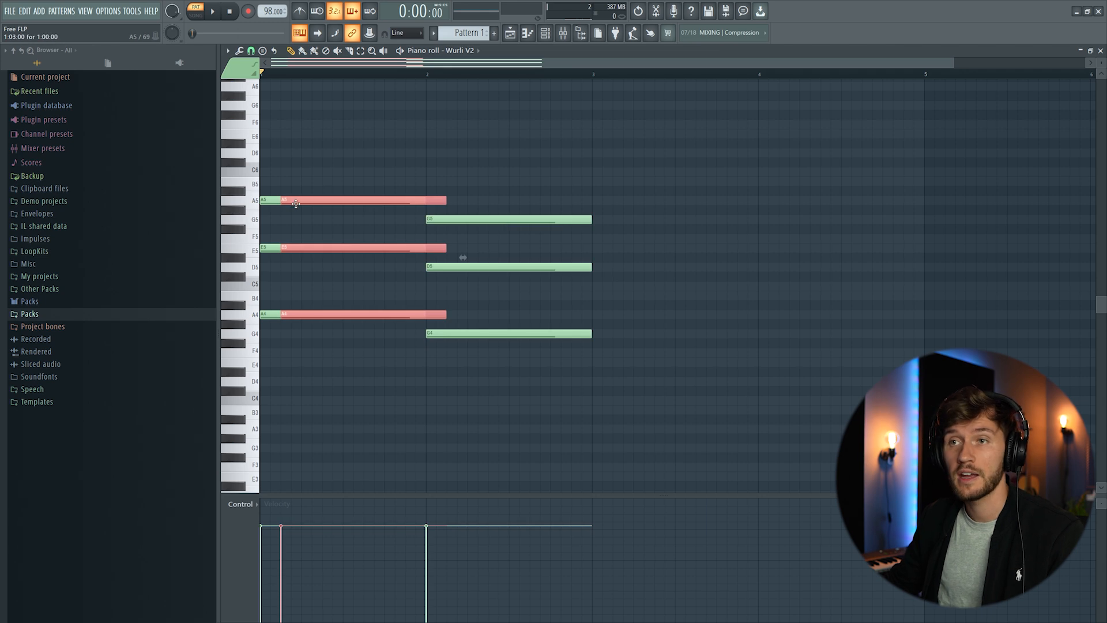
pyautogui.moveTo(310, 311); pyautogui.dragTo(622, 350)
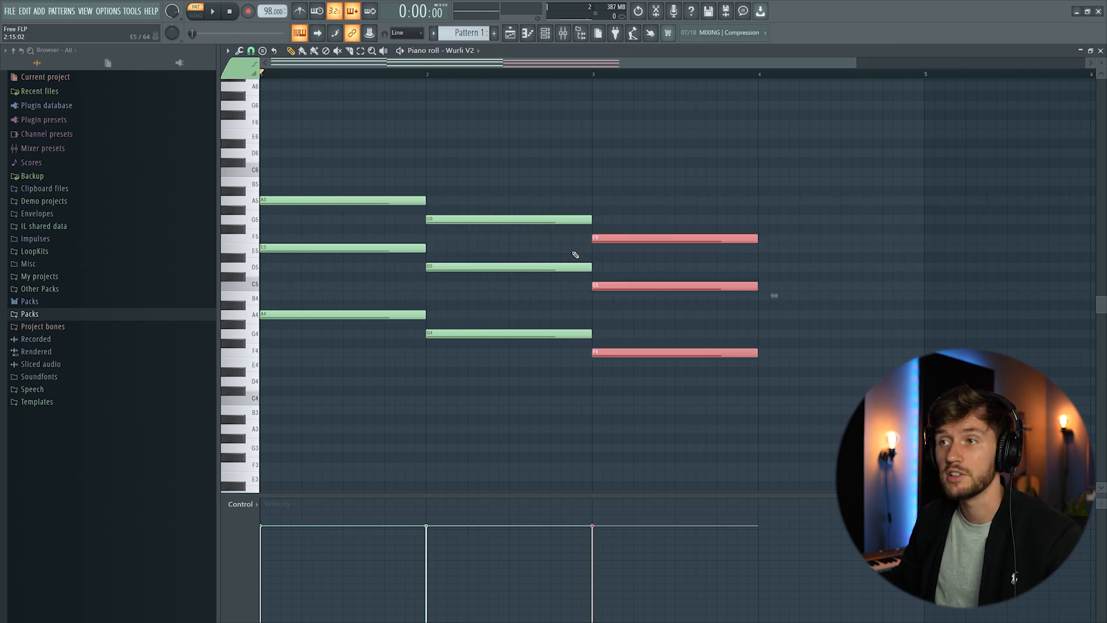
pyautogui.press('space')
pyautogui.click(678, 195)
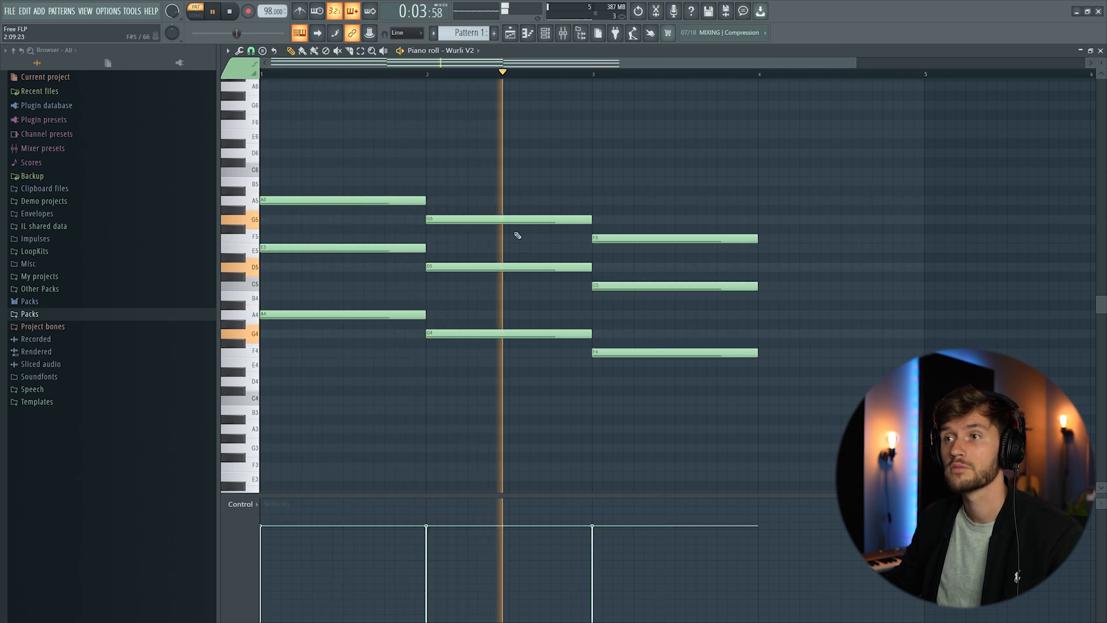
# - Add a G4, D5 and G5 chord in bar 4, then duplicate the four-bar progression into bars 5 to 8
pyautogui.hotkey('ctrl', 'v')
pyautogui.moveTo(364, 201); pyautogui.dragTo(831, 228)
pyautogui.press('space')
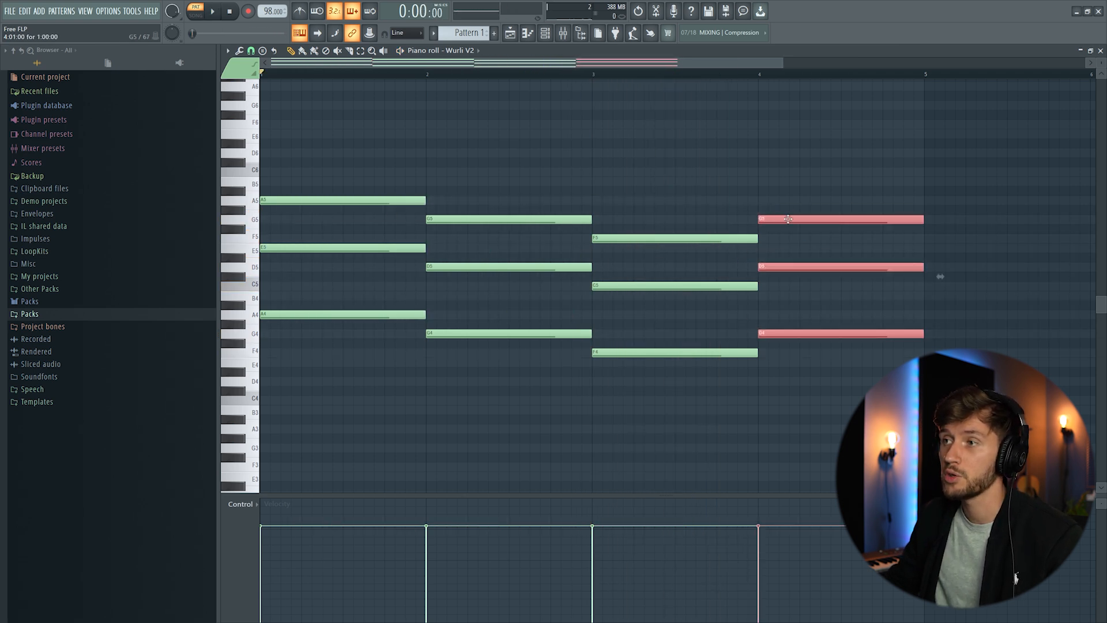
pyautogui.press('space')
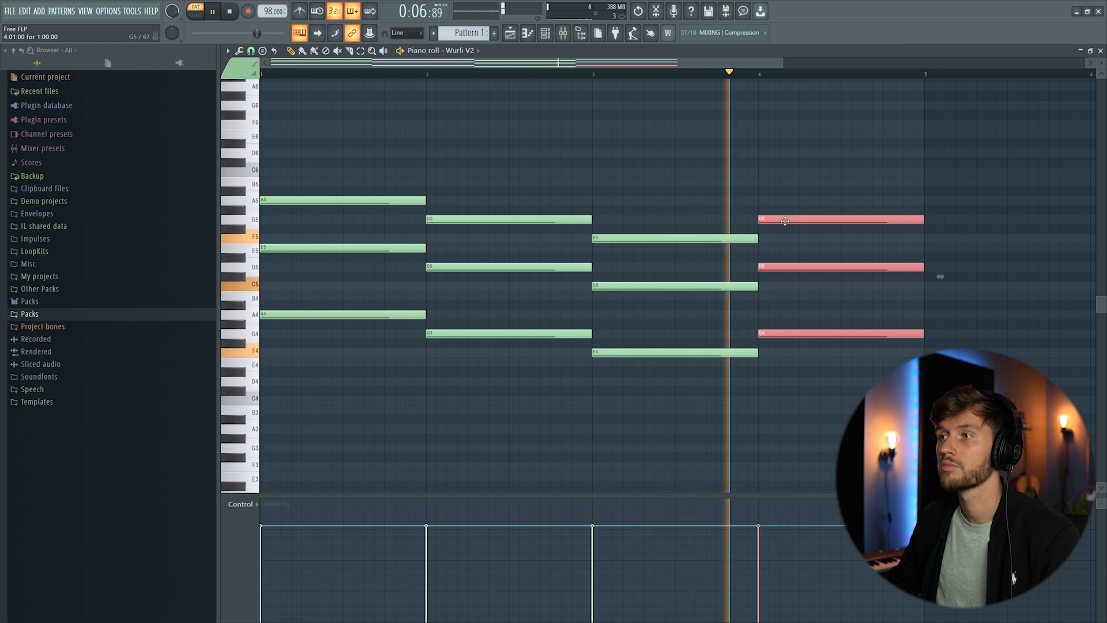
pyautogui.moveTo(461, 64); pyautogui.dragTo(559, 68)
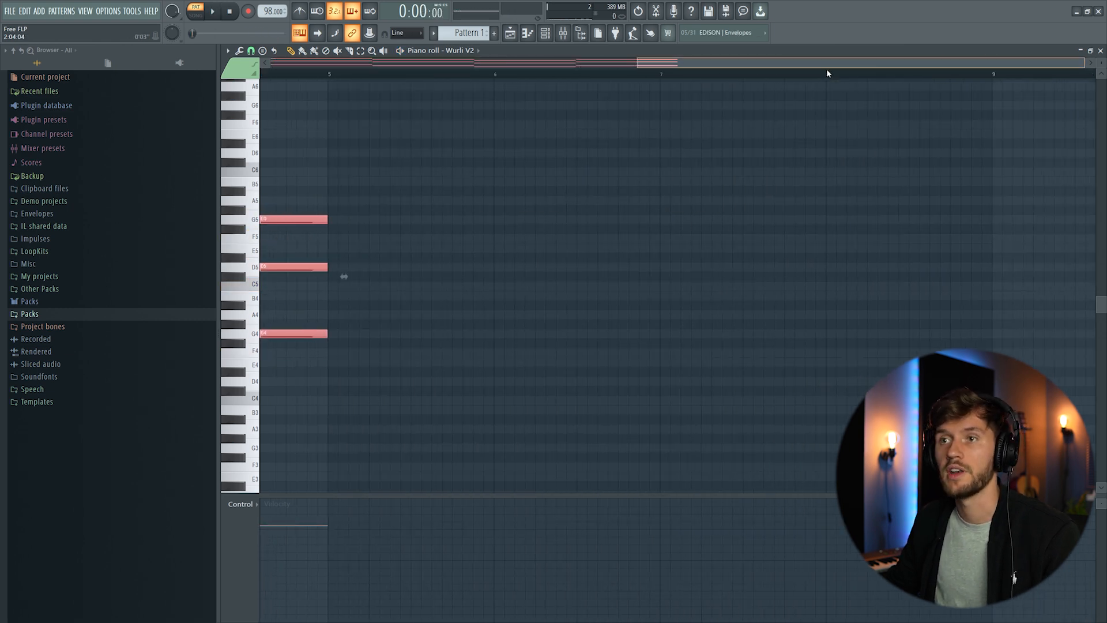
pyautogui.hotkey('ctrl', 'b')
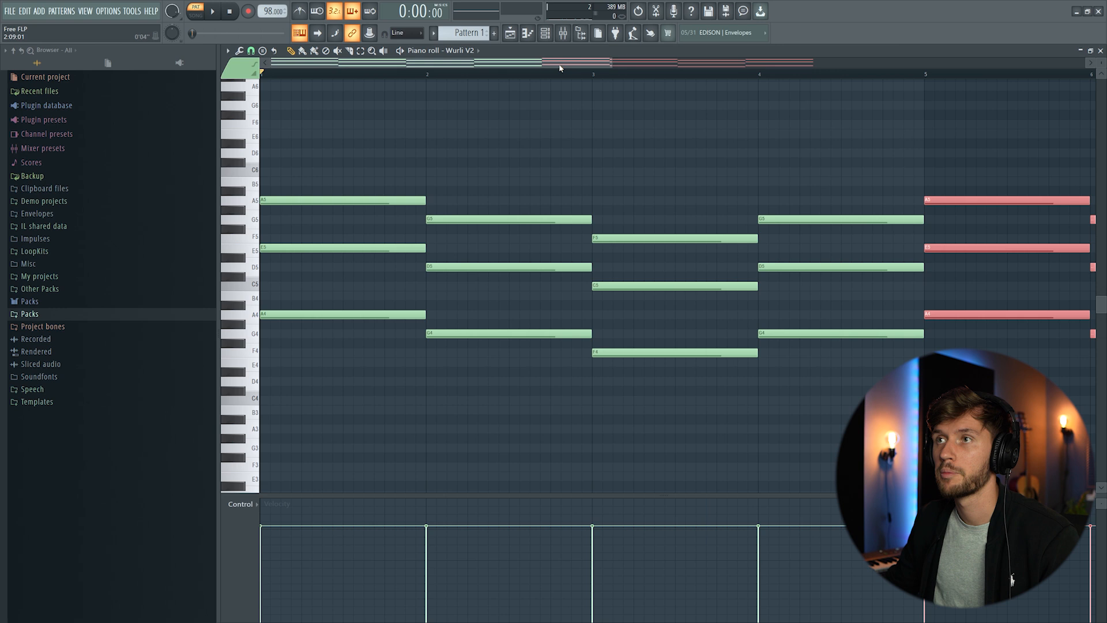
# - Lower the tremolo of the Wurli V2 instrument to about 0.15
pyautogui.click(547, 36)
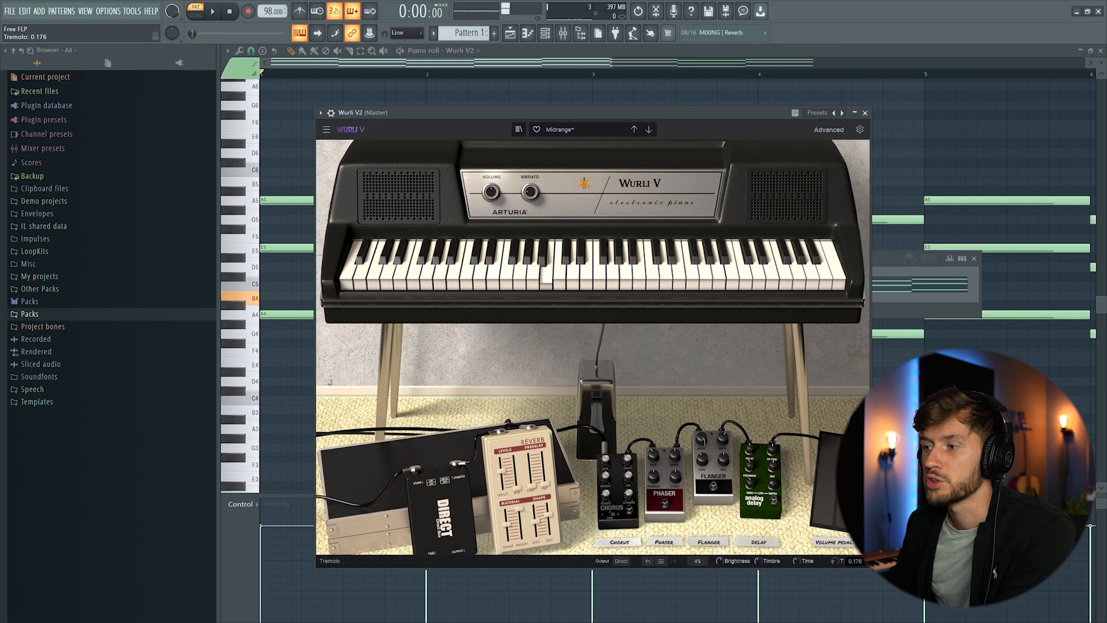
pyautogui.moveTo(835, 561); pyautogui.dragTo(835, 564)
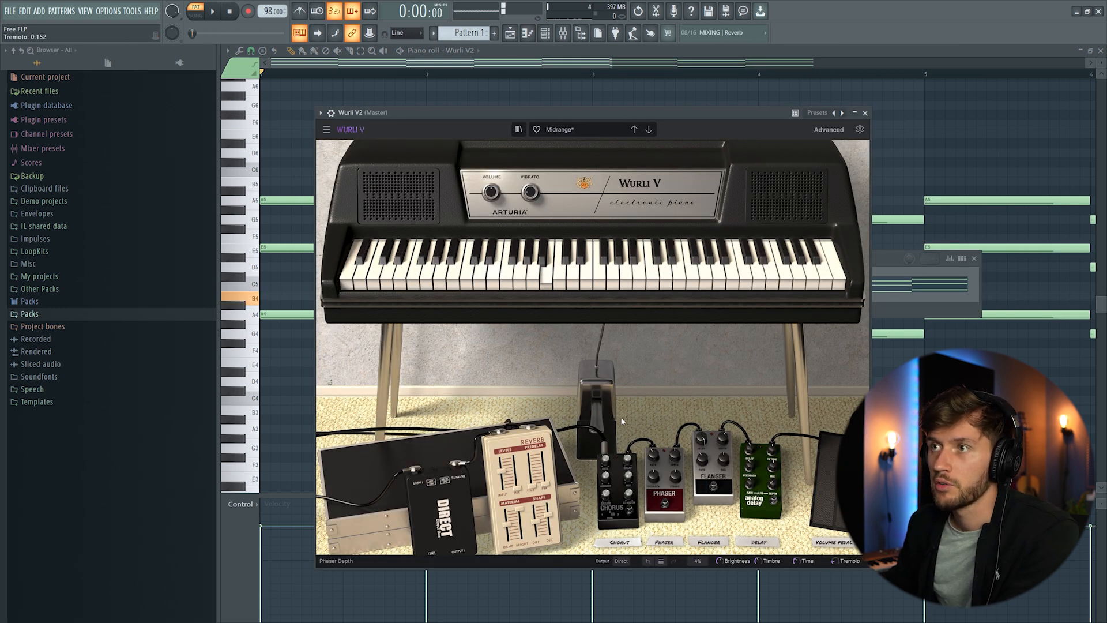
pyautogui.moveTo(836, 561); pyautogui.dragTo(835, 559)
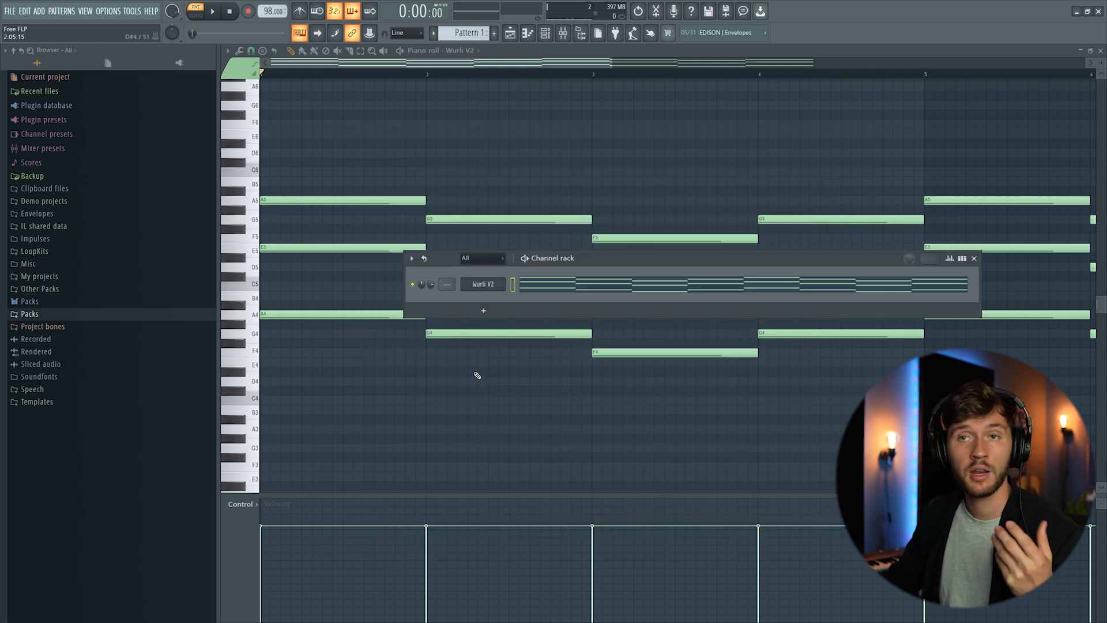
# - Insert a Purity channel with the Marimba preset from the Bell & Perc category
pyautogui.rightClick(479, 288)
pyautogui.moveTo(553, 352)
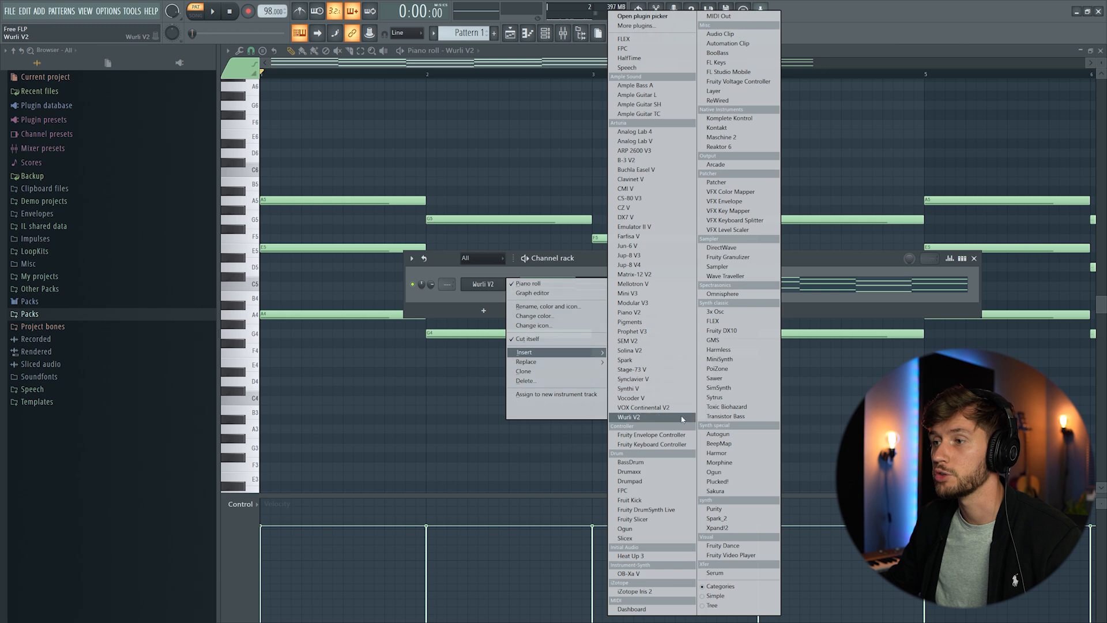
pyautogui.click(739, 508)
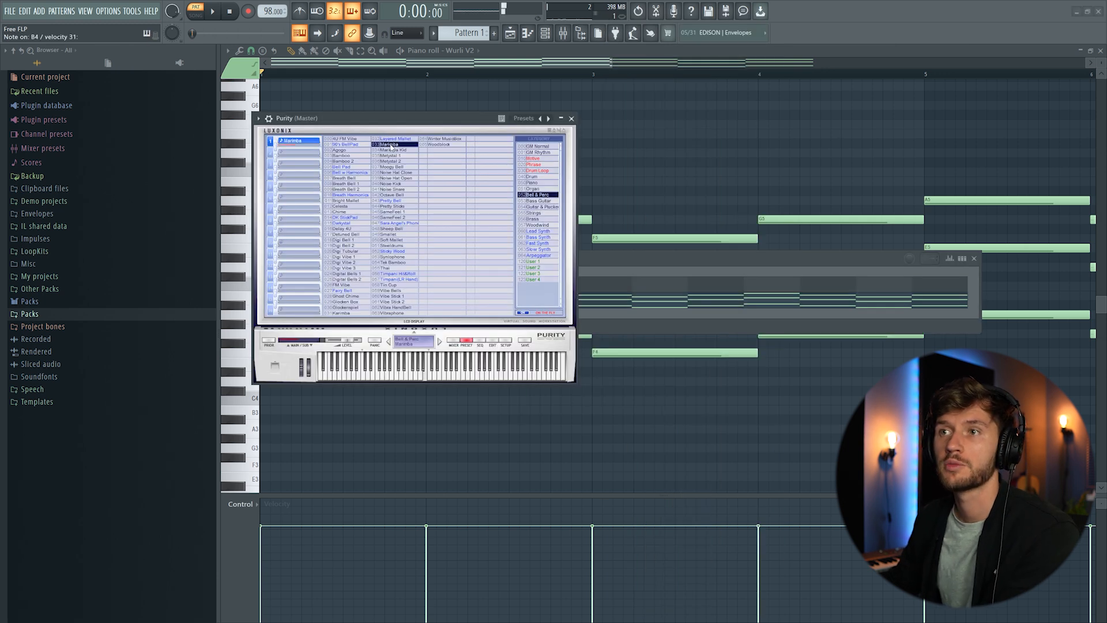
pyautogui.click(610, 256)
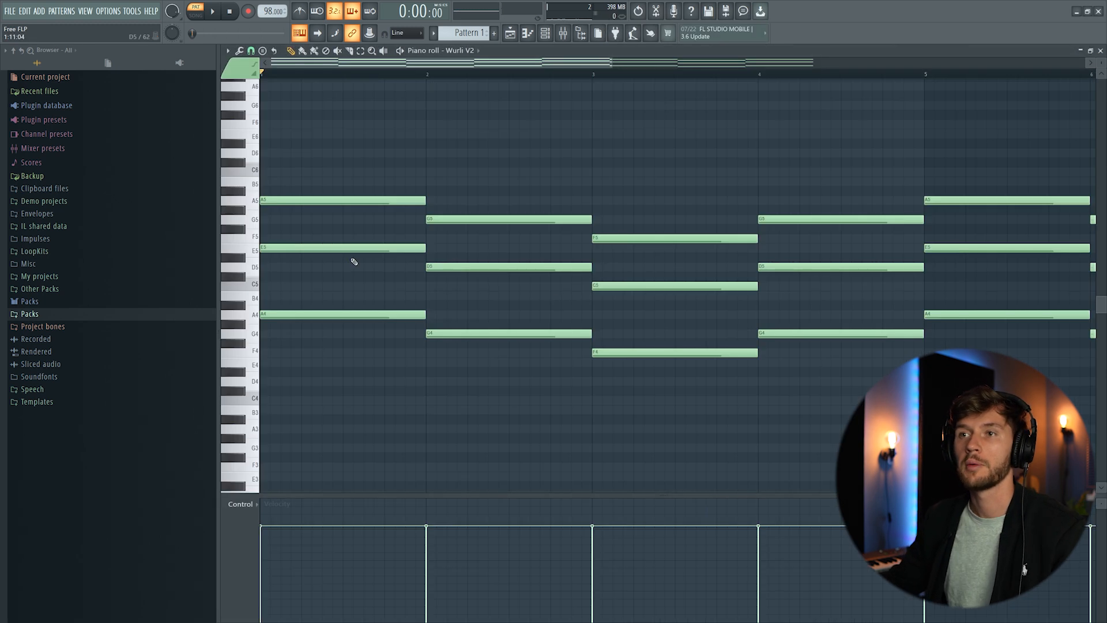
# - Copy the first four bars of Wurli V2 chords into the Purity channel's piano roll and play them back
pyautogui.moveTo(309, 150); pyautogui.dragTo(776, 393)
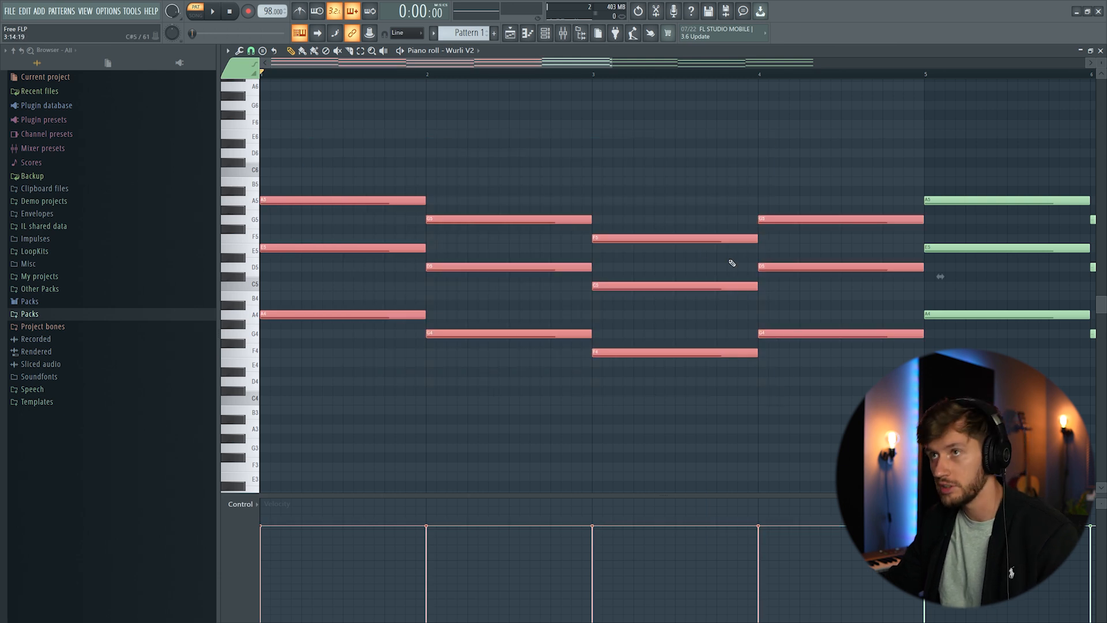
pyautogui.click(543, 35)
pyautogui.click(539, 282)
pyautogui.hotkey('ctrl', 'v')
pyautogui.click(399, 171)
pyautogui.rightClick(400, 173)
pyautogui.press('space')
pyautogui.press('space')
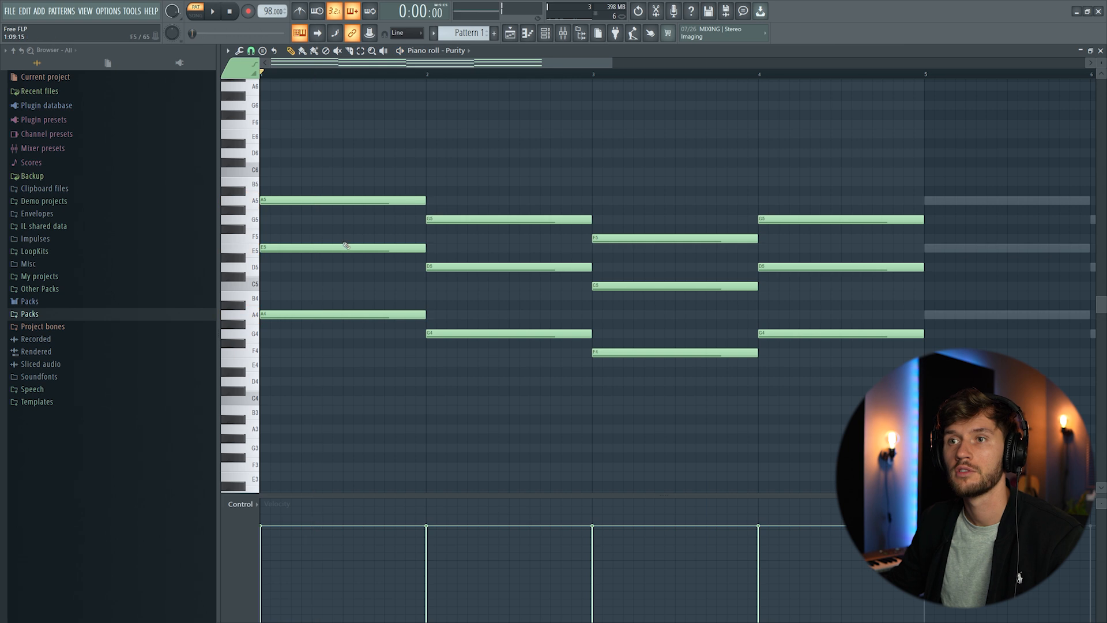
# - Stagger and shorten Purity's chord notes into a softer marimba arpeggio across eight bars and play it with the Wurli V2
pyautogui.moveTo(316, 182); pyautogui.dragTo(835, 242)
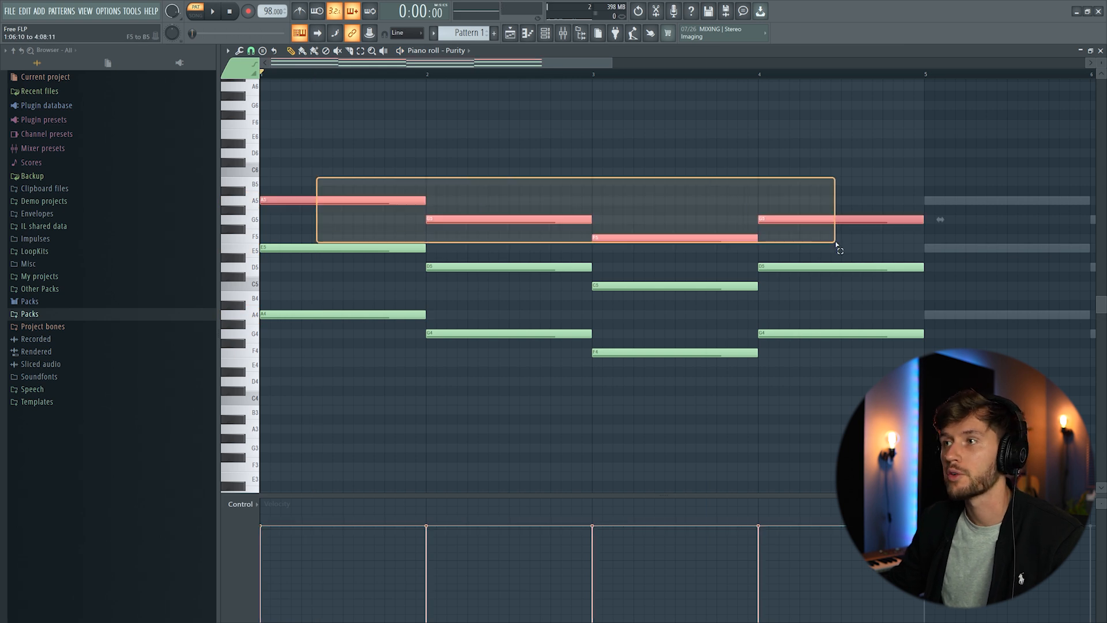
pyautogui.moveTo(315, 202); pyautogui.dragTo(825, 317)
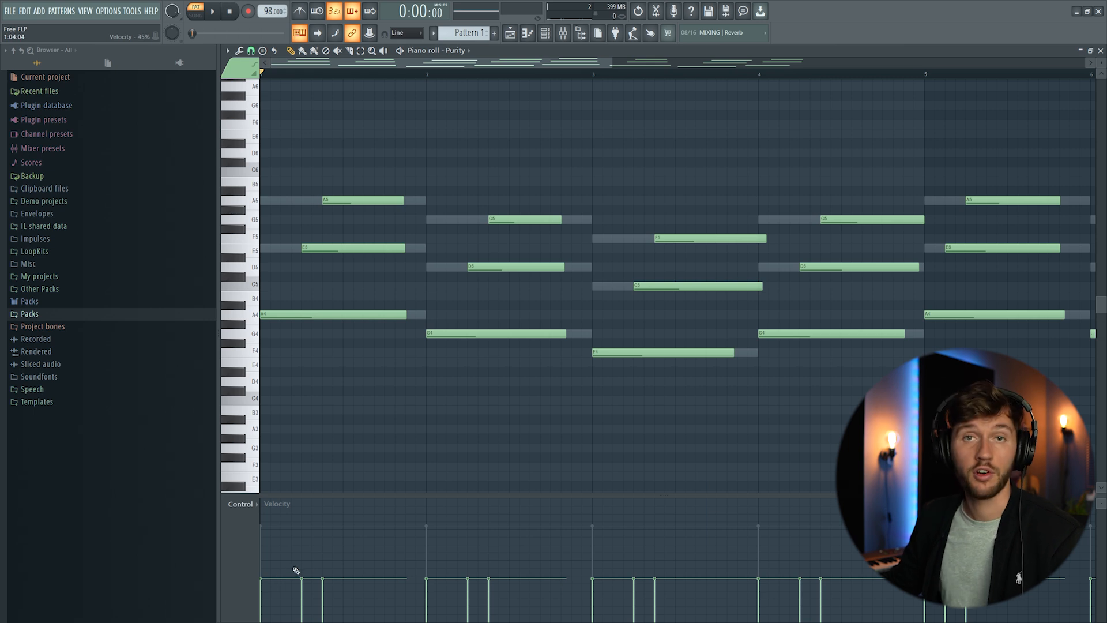
pyautogui.click(545, 33)
pyautogui.press('space')
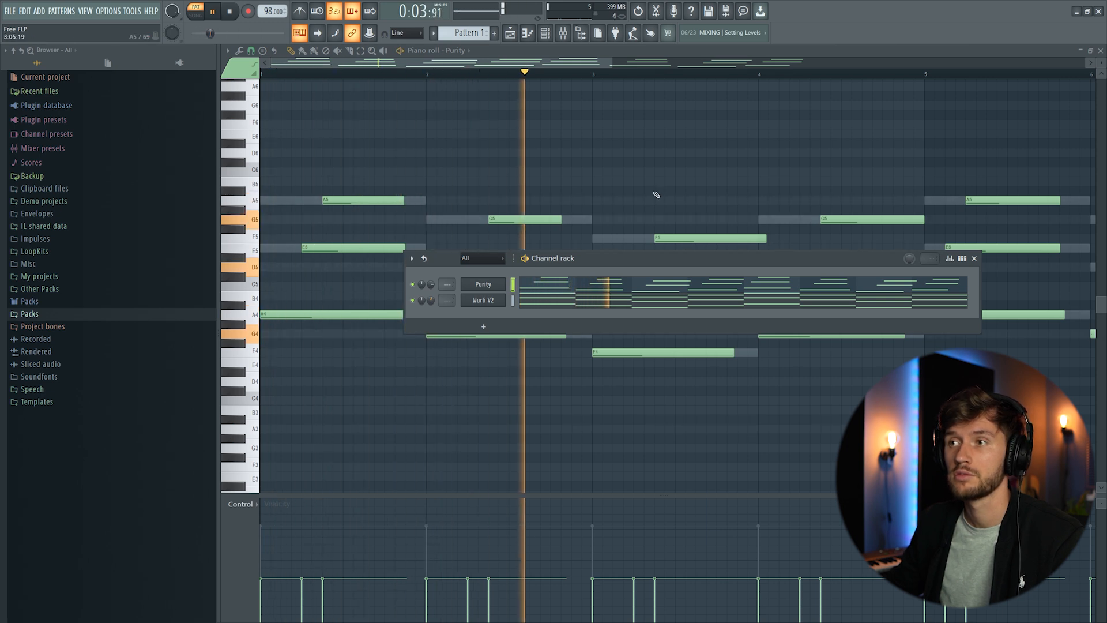
pyautogui.press('F6')
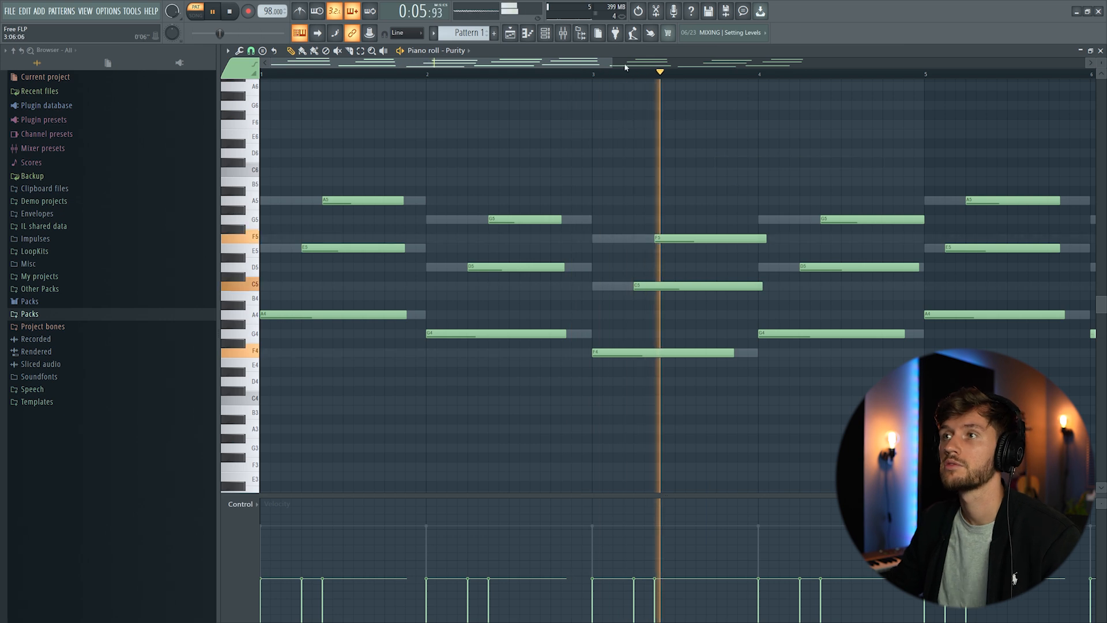
pyautogui.moveTo(612, 63); pyautogui.dragTo(778, 65)
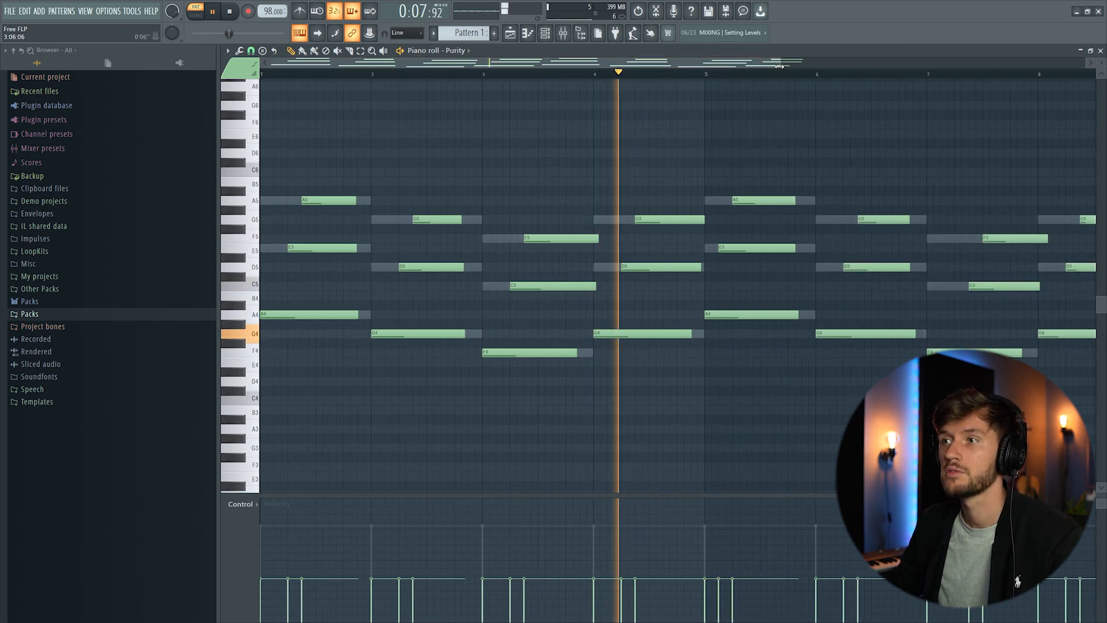
pyautogui.press('space')
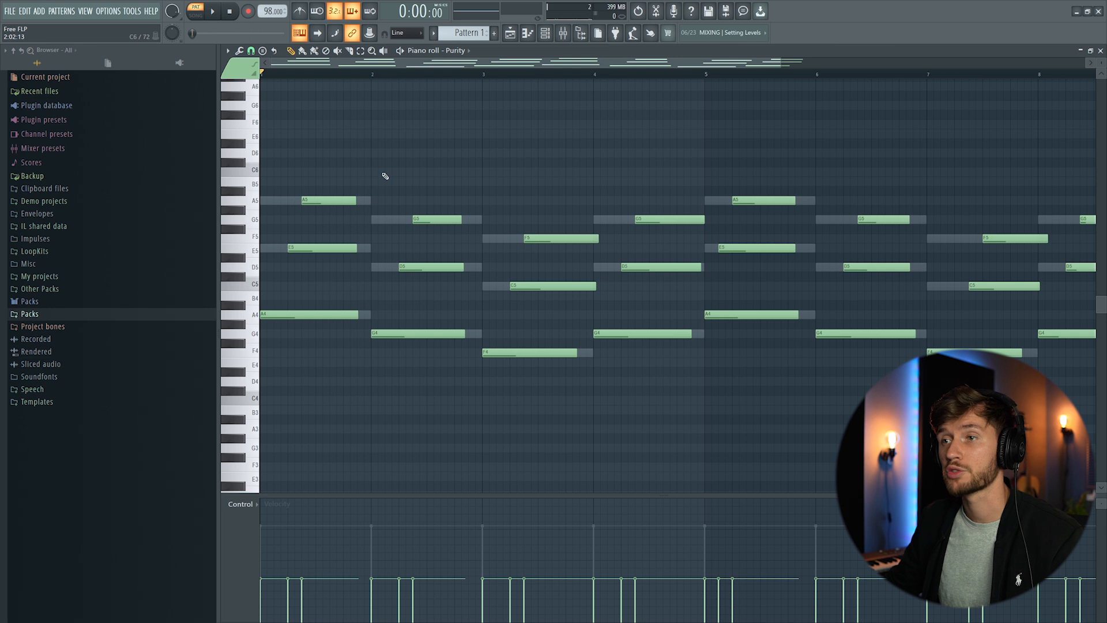
# - Insert an Omnisphere channel with the Liquid Tones patch and open the patch's effects page
pyautogui.click(551, 36)
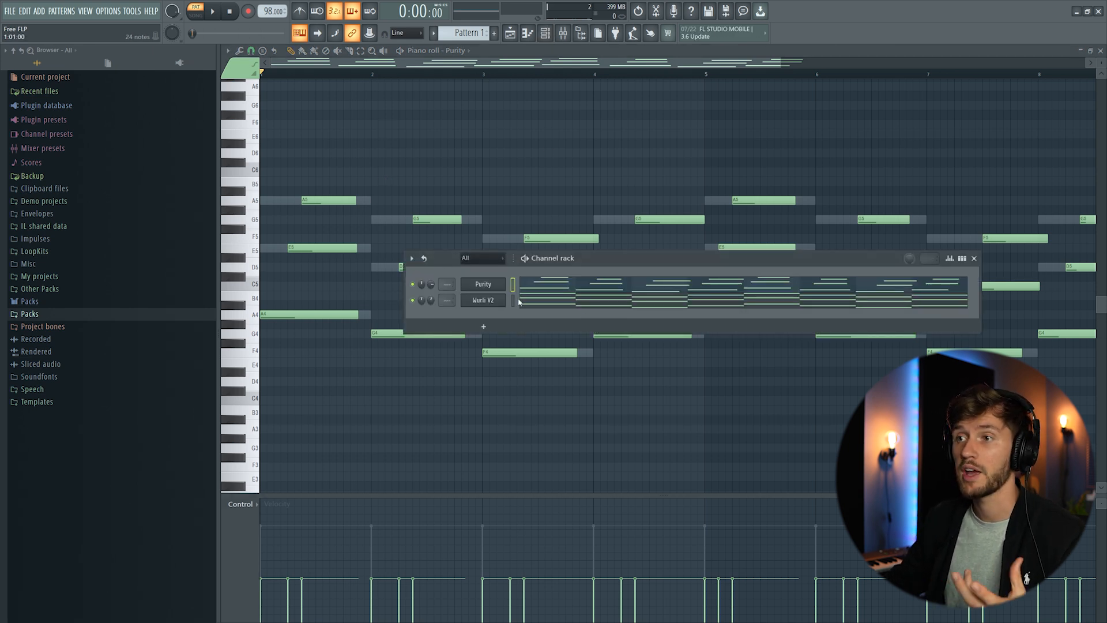
pyautogui.rightClick(490, 285)
pyautogui.moveTo(544, 354)
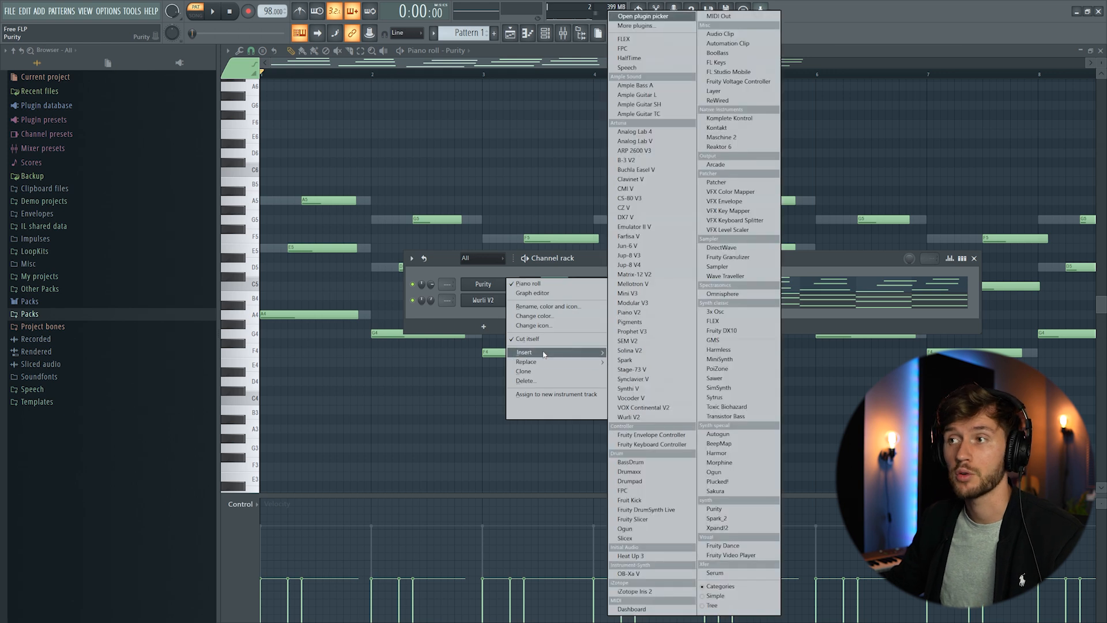
pyautogui.click(728, 294)
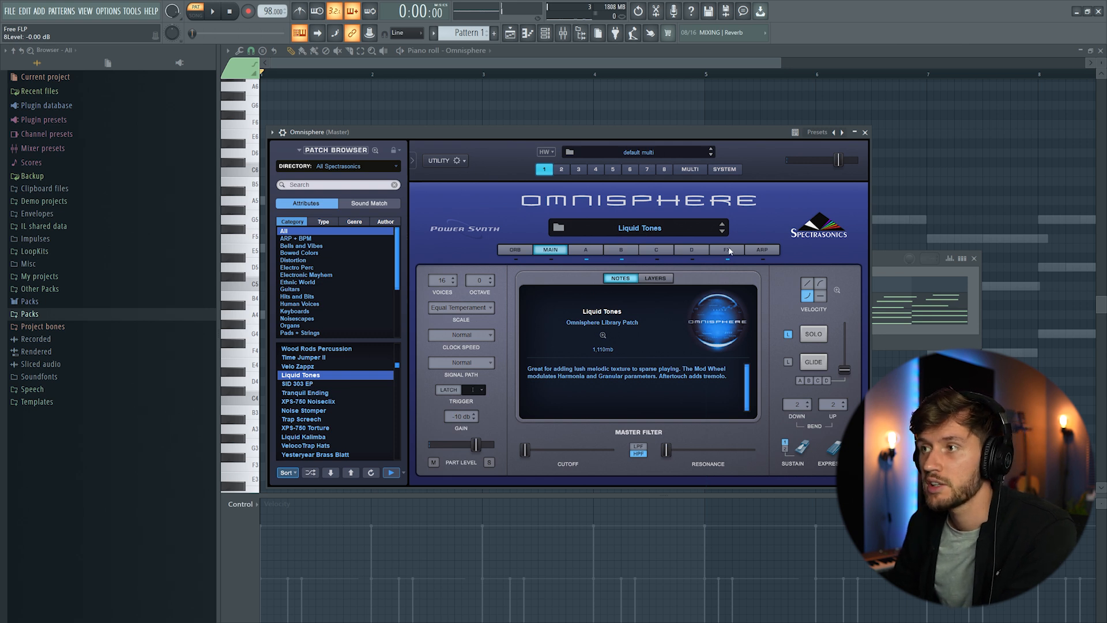
pyautogui.click(727, 250)
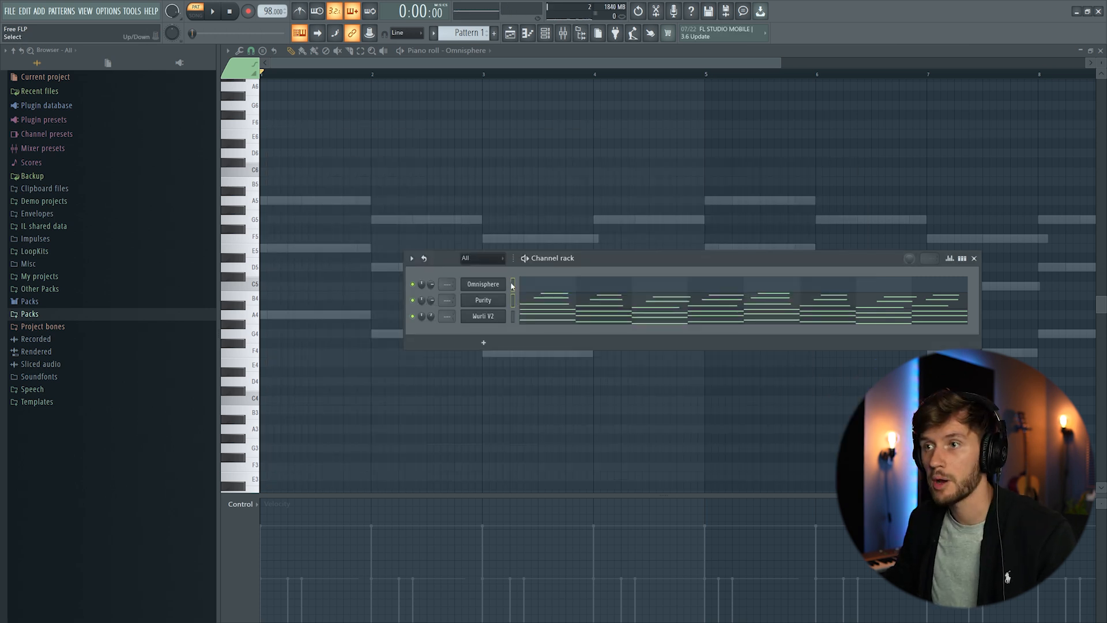
# - Paste the marimba arpeggio into the Omnisphere channel, play it with the other channels and lower it an octave
pyautogui.hotkey('ctrl', 'v')
pyautogui.press('space')
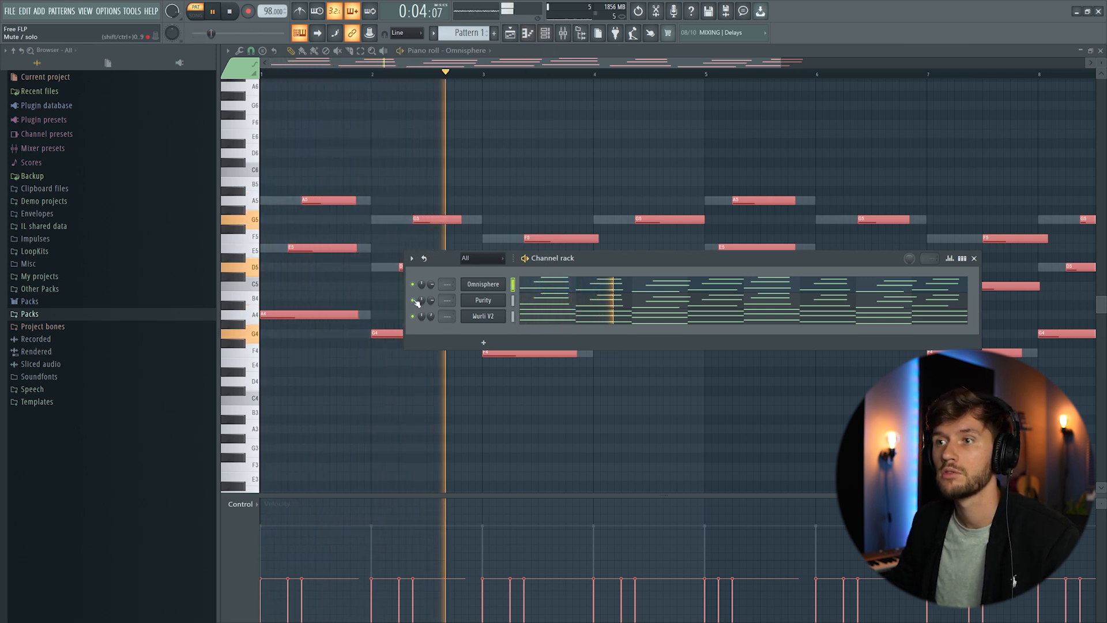
pyautogui.click(608, 193)
pyautogui.rightClick(608, 194)
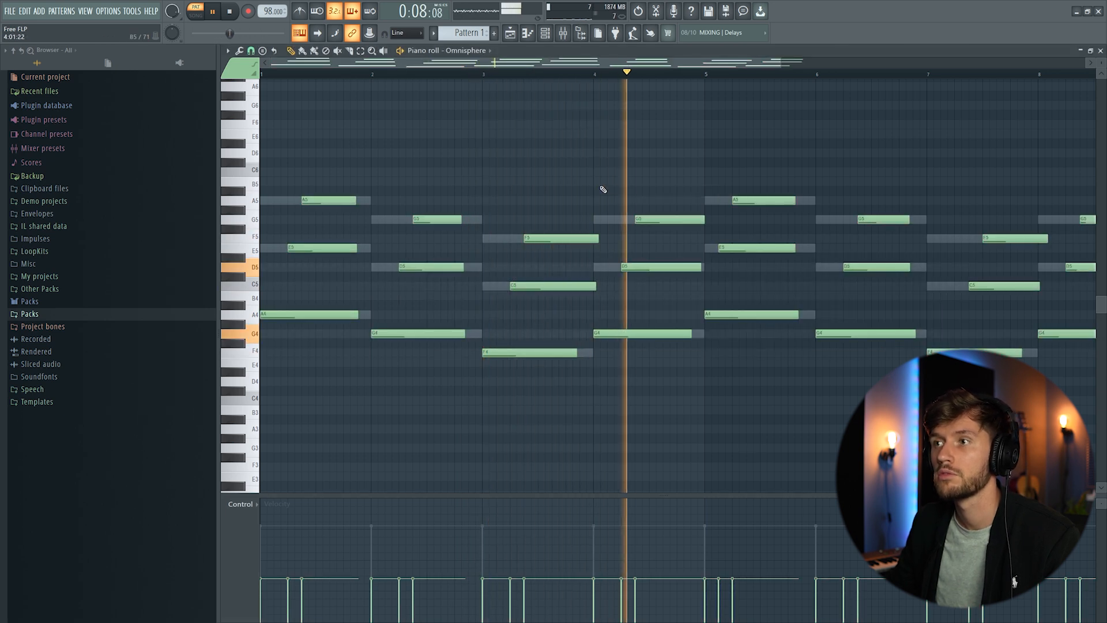
pyautogui.press('space')
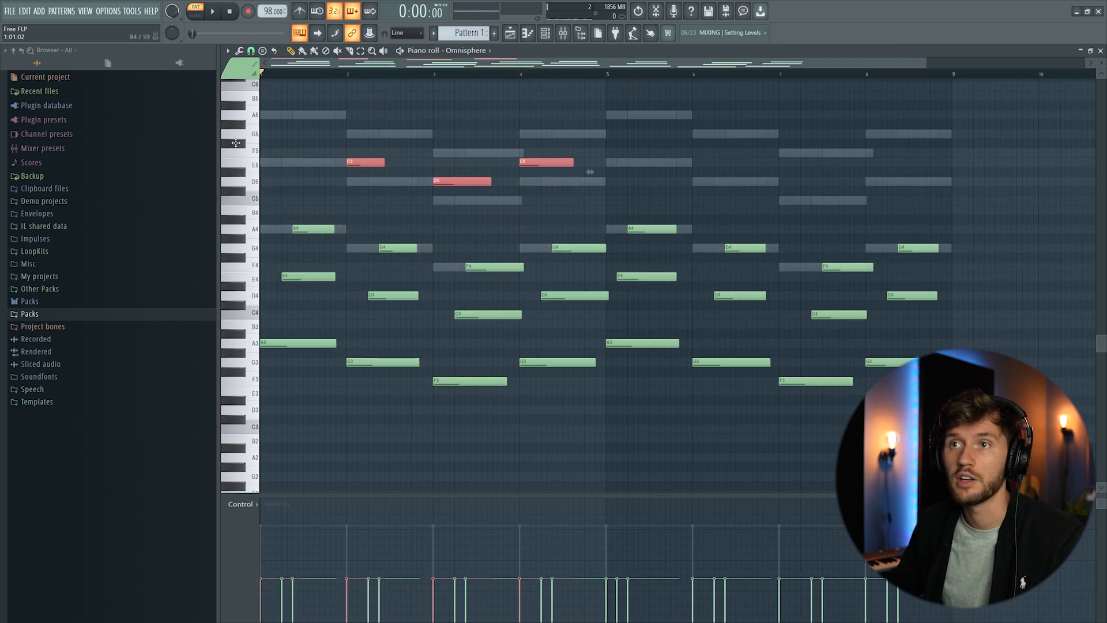
# - Raise the top notes over the arpeggio in bars one to four to A5, G5, F5 and G5 and play them
pyautogui.hotkey('shift', 'Up')
pyautogui.hotkey('shift', 'Up')
pyautogui.hotkey('shift', 'Up')
pyautogui.press('space')
pyautogui.click(393, 110)
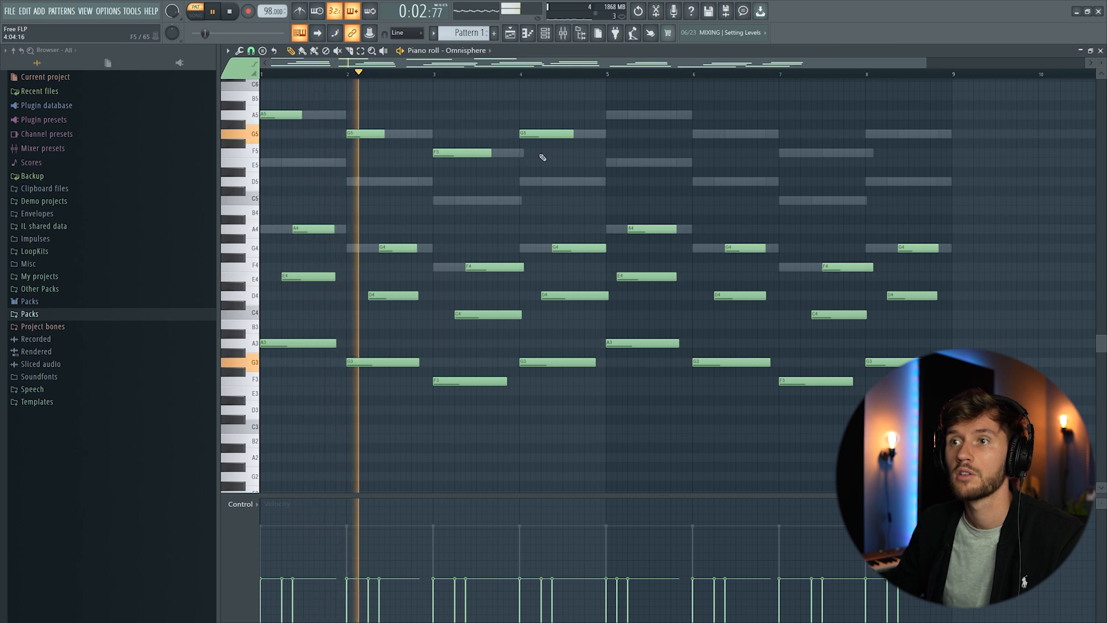
pyautogui.press('space')
# - Add harmony notes E5, D5, C5 and D5 below the top notes of bars one to four and play them
pyautogui.scroll(1, 404, 132)
pyautogui.click(395, 121)
pyautogui.rightClick(394, 123)
pyautogui.press('space')
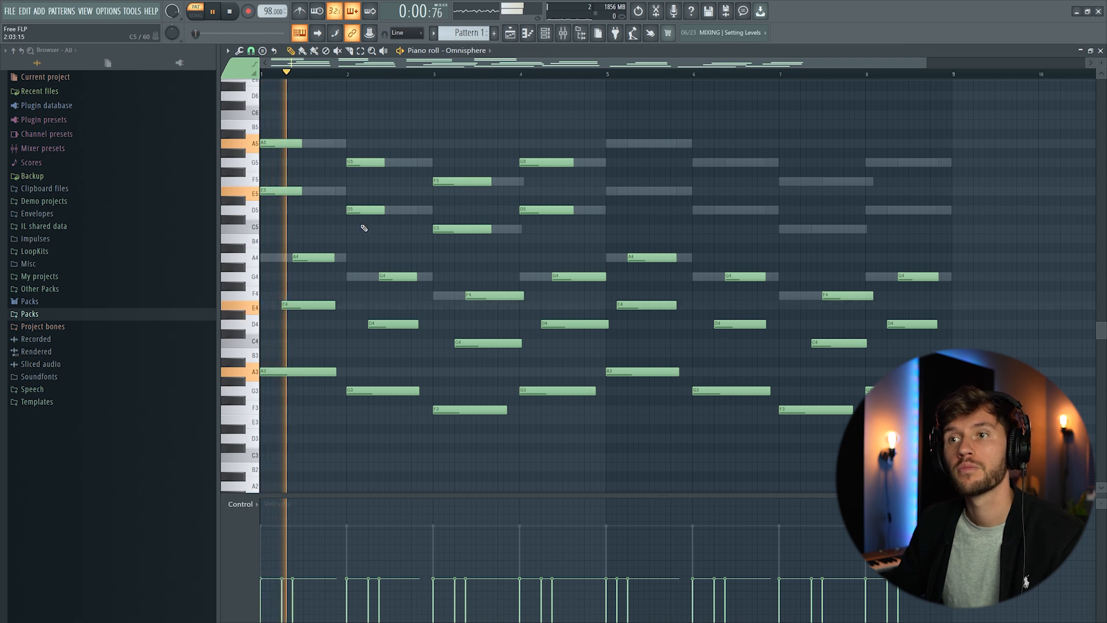
pyautogui.press('space')
# - Add a C6 note at the start of bar one and move bar three's C5 note up to C6
pyautogui.click(265, 115)
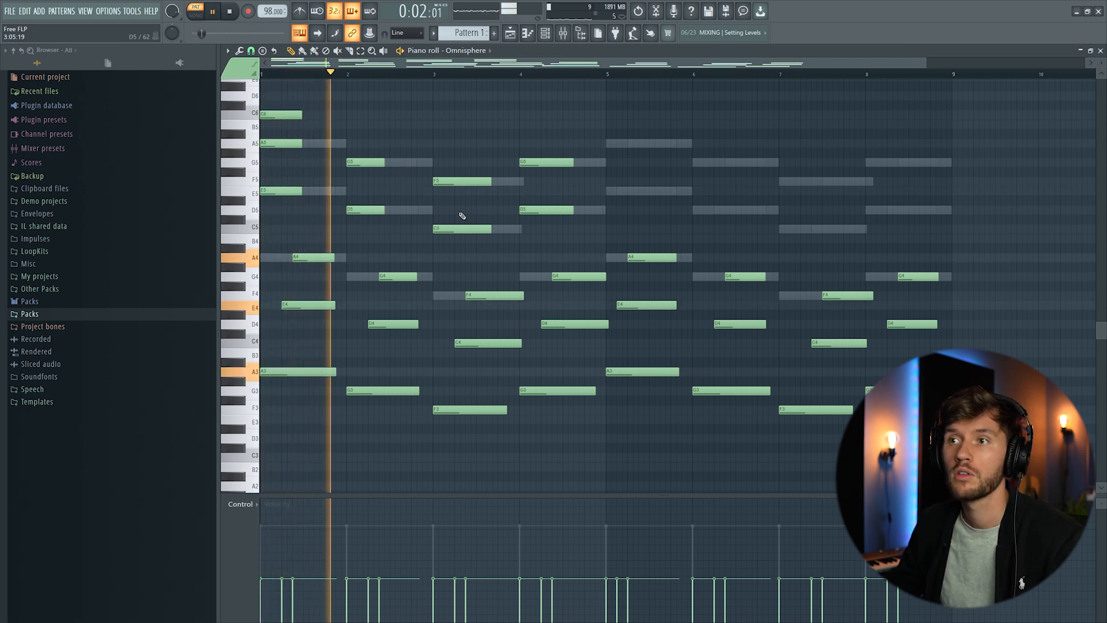
pyautogui.moveTo(442, 228); pyautogui.dragTo(443, 113)
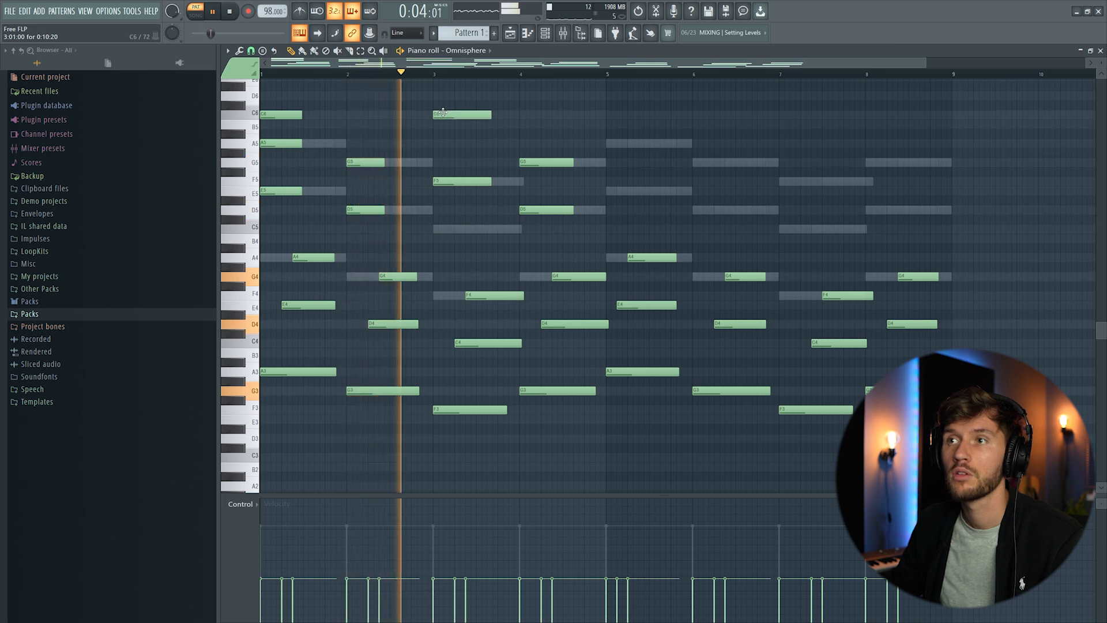
pyautogui.press('space')
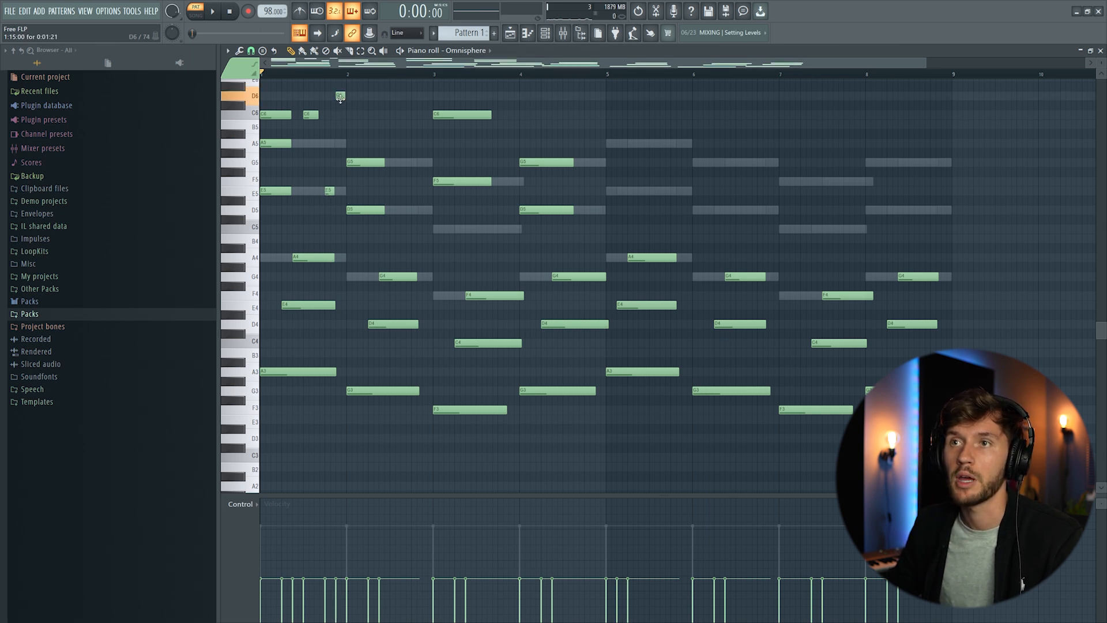
# - Move the short closing note of bar one's melody up to E6 and play the bar
pyautogui.moveTo(340, 98); pyautogui.dragTo(341, 105)
pyautogui.press('space')
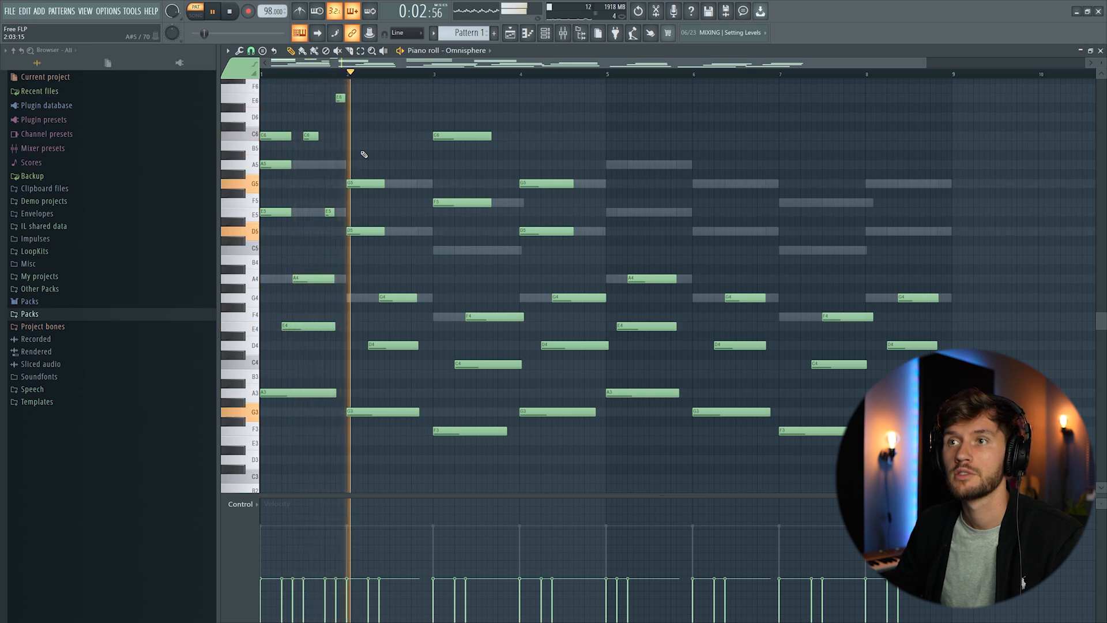
pyautogui.press('space')
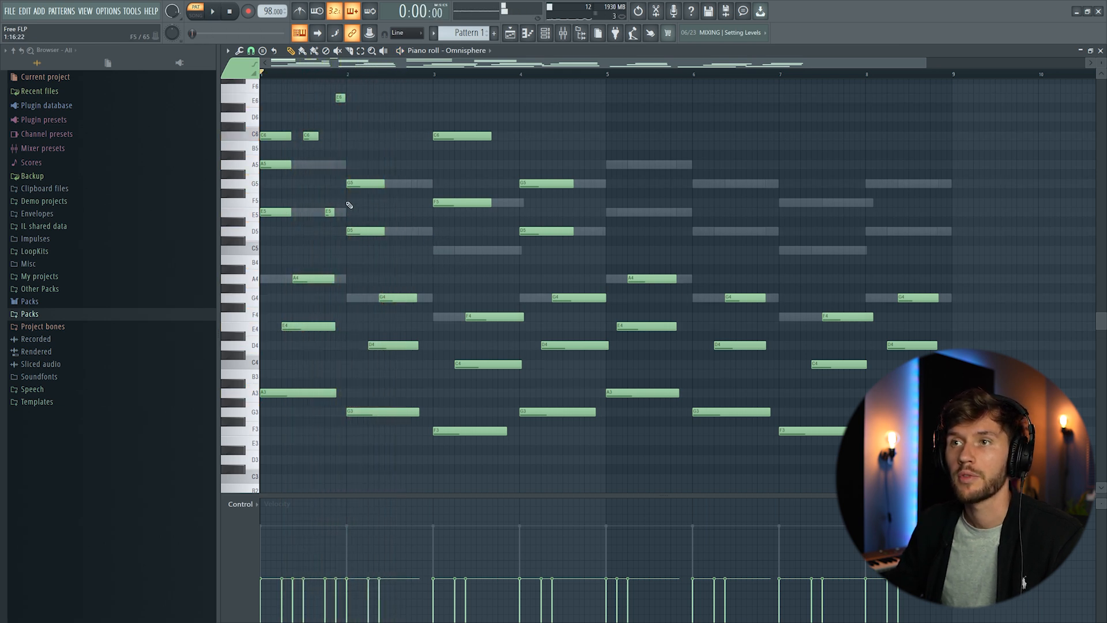
# - Rework bar two's melody with a B5 note, shortened G5 and D5 notes mid-bar and a short closing E6, and play it
pyautogui.moveTo(367, 231); pyautogui.dragTo(370, 138)
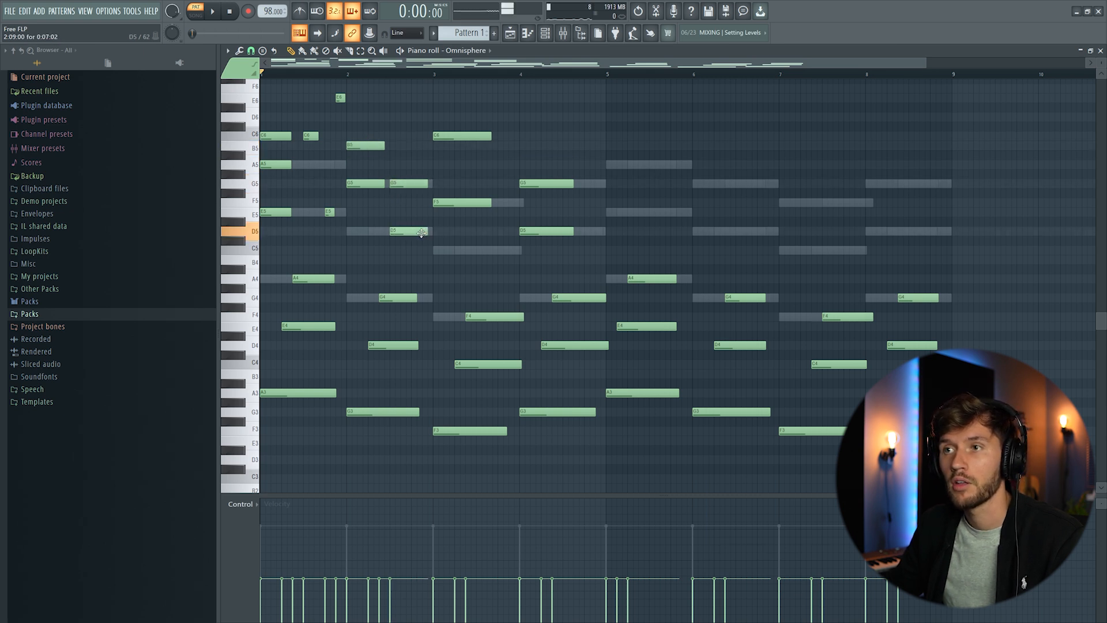
pyautogui.moveTo(427, 183); pyautogui.dragTo(406, 184)
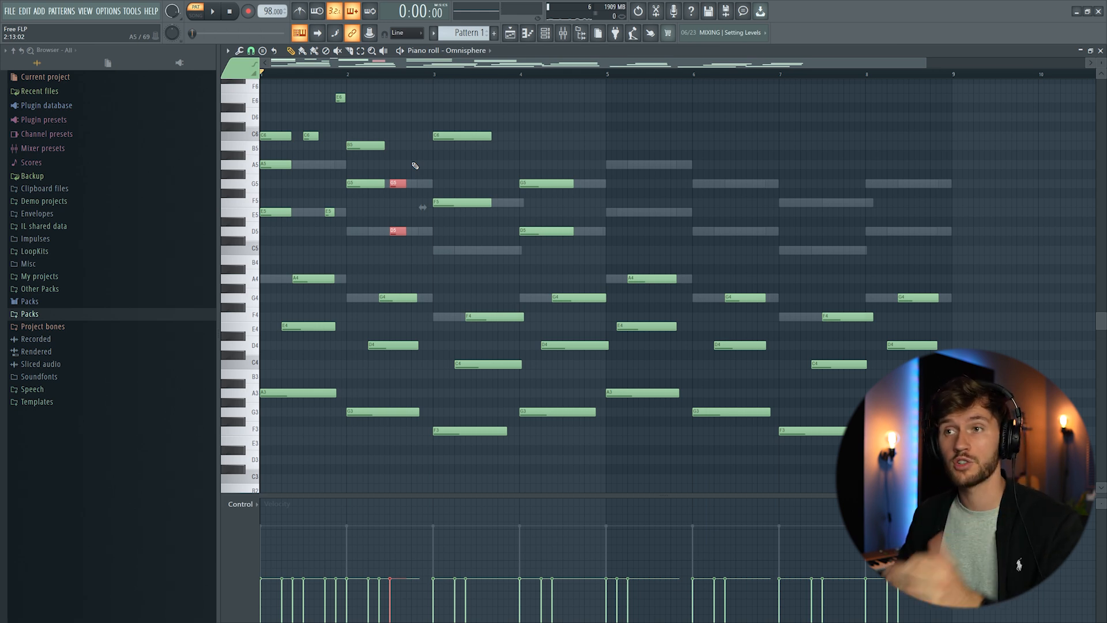
pyautogui.press('space')
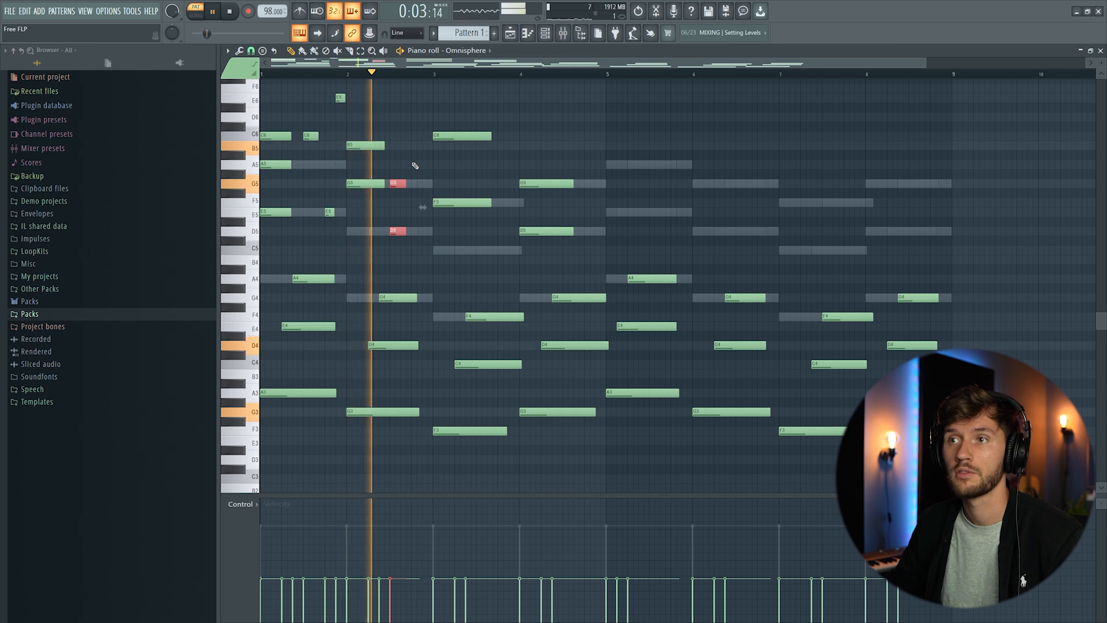
pyautogui.press('space')
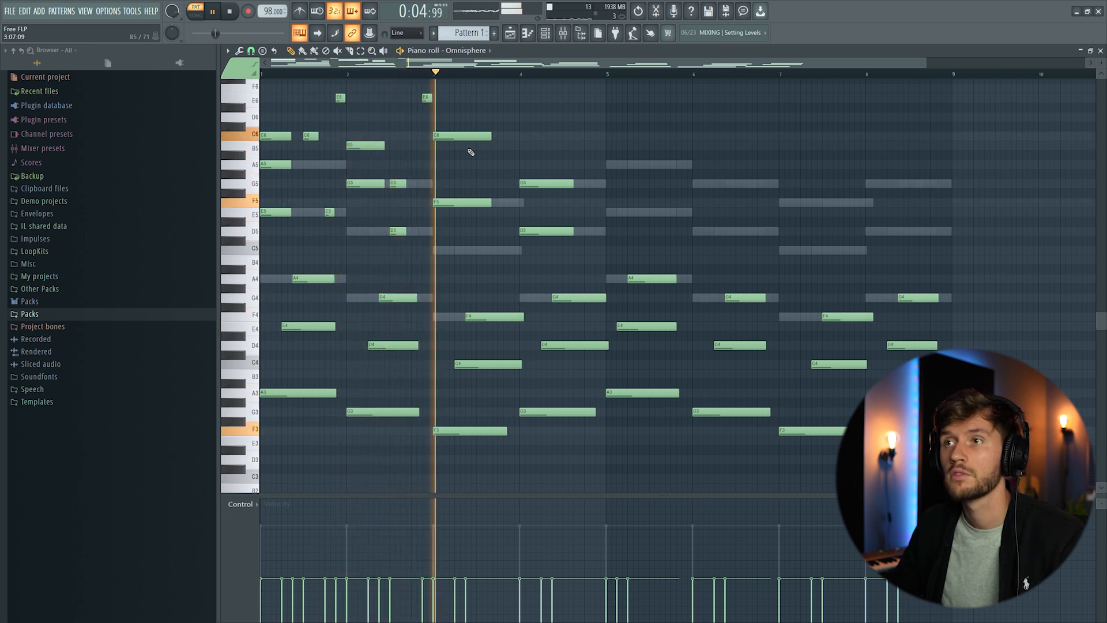
pyautogui.press('space')
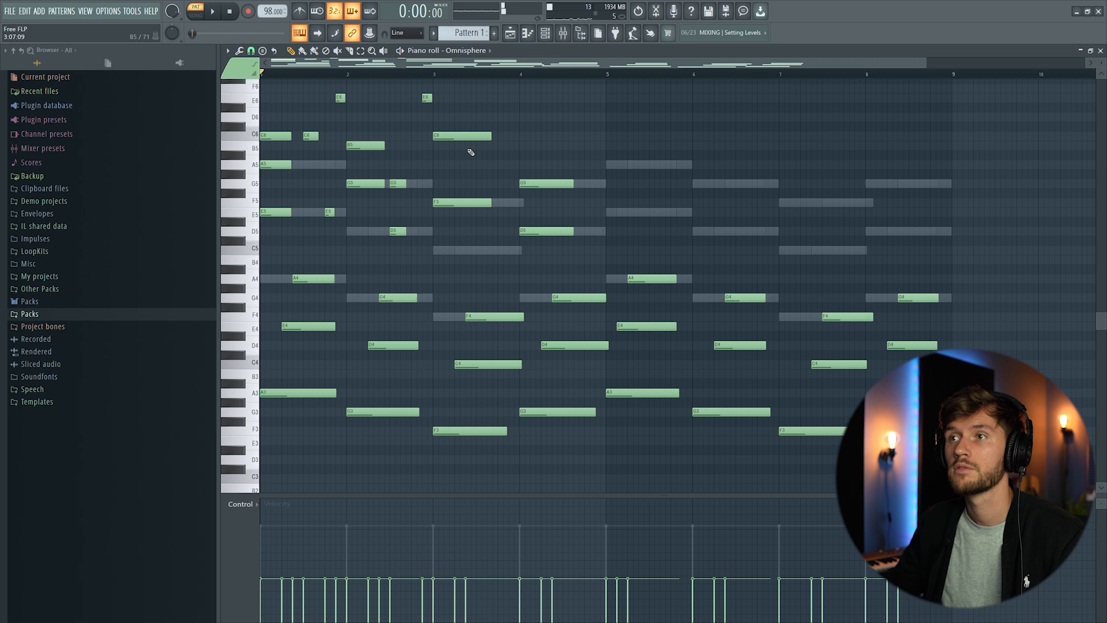
# - Play back the Omnisphere melody with short A5, F5 and G5 notes in bar three and B5, G5 and D5 in bar four
pyautogui.press('space')
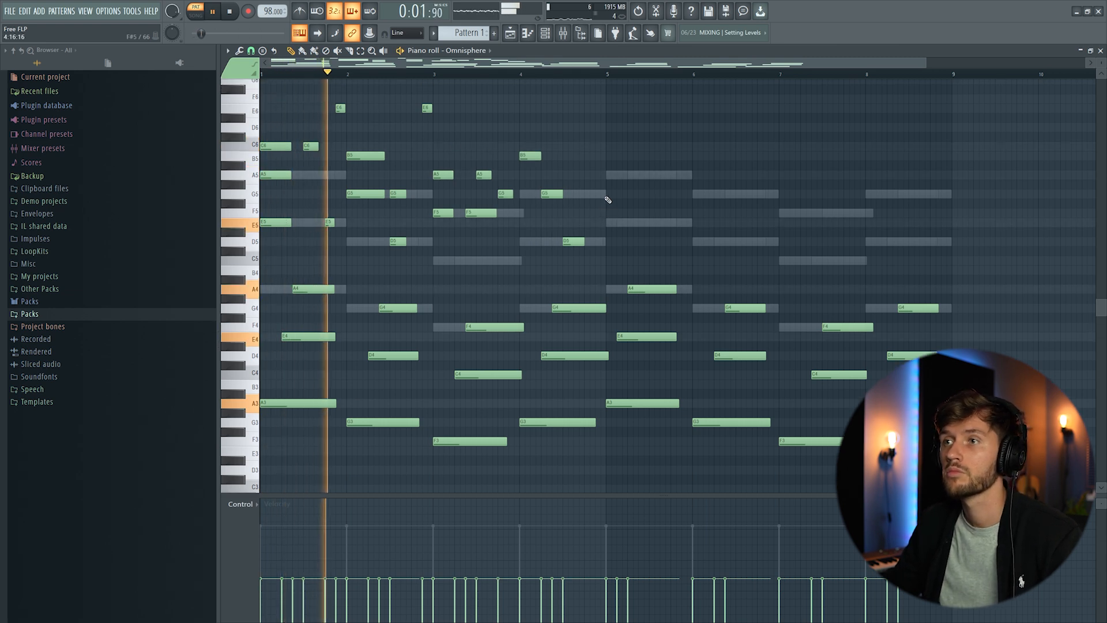
pyautogui.scroll(-1, 607, 199)
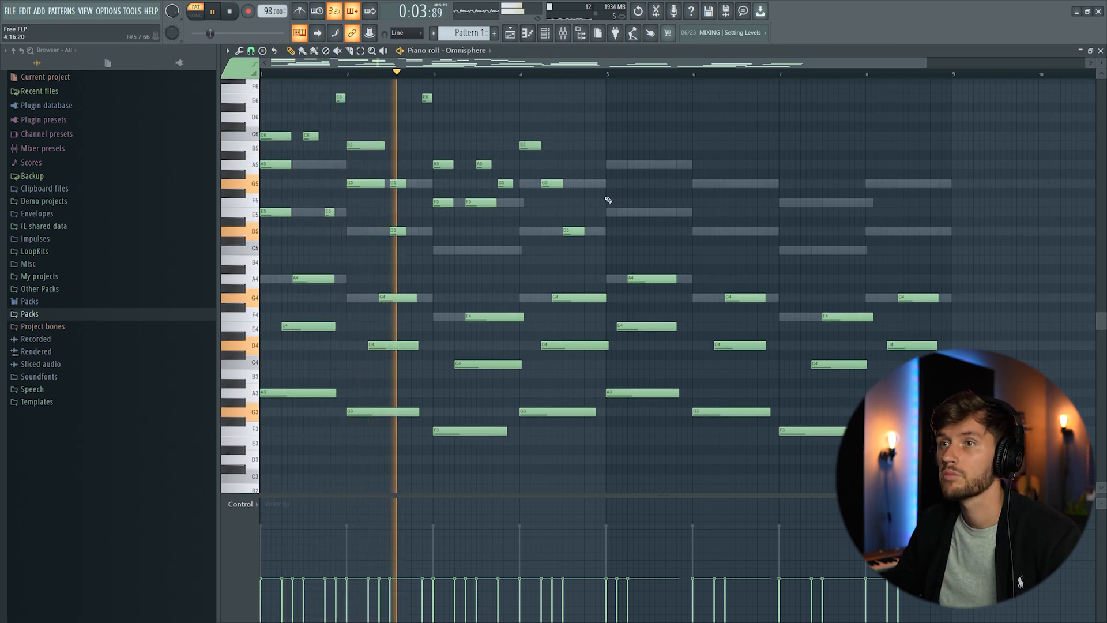
pyautogui.scroll(3, 609, 200)
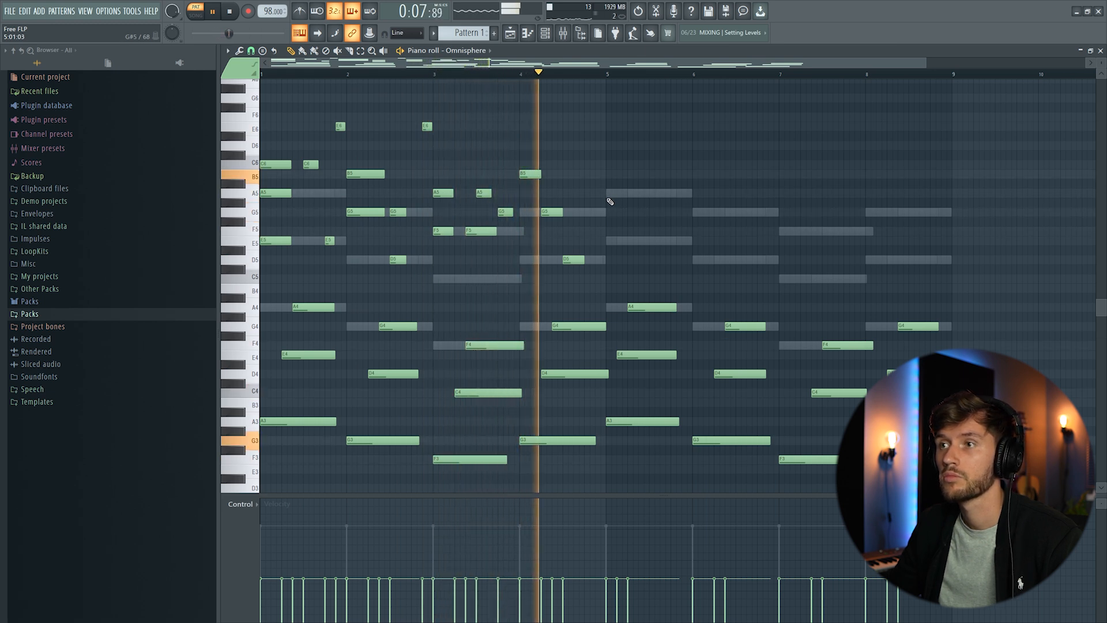
pyautogui.press('space')
# - Copy the upper melody of bars one to four into bars five to eight, vary its notes and play it
pyautogui.moveTo(615, 275); pyautogui.dragTo(239, 110)
pyautogui.moveTo(271, 173); pyautogui.dragTo(618, 174)
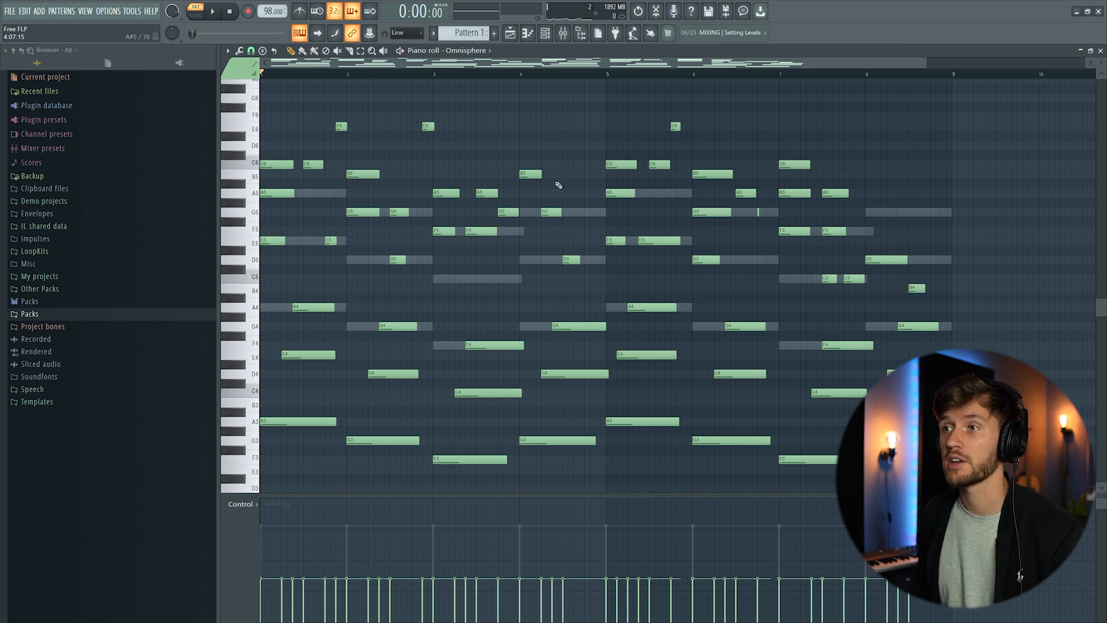
pyautogui.press('space')
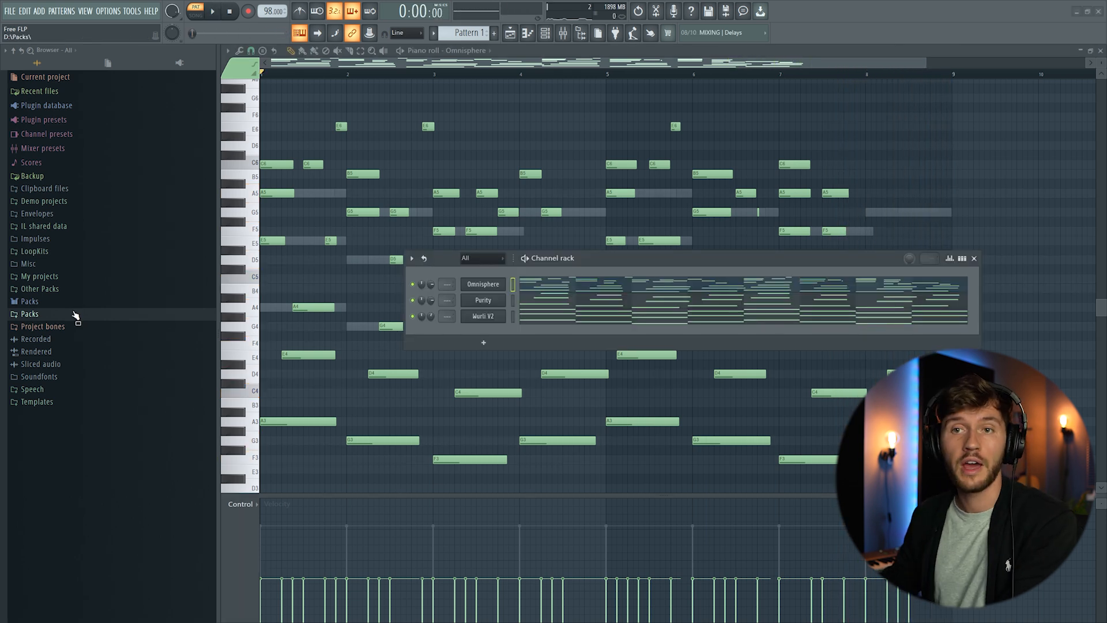
# - Add SB_Snare_ (Sere) and SB - ANVIL (7) from African Sample Pack Vol.1 as new channels and open the anvil's sampler settings
pyautogui.click(75, 314)
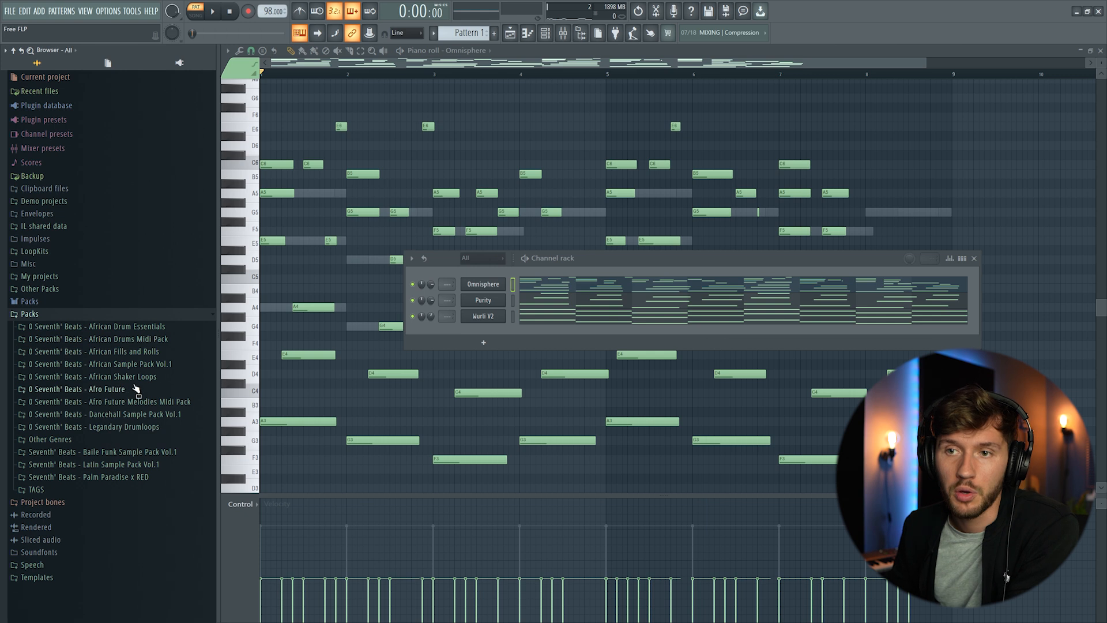
pyautogui.click(146, 365)
pyautogui.click(75, 401)
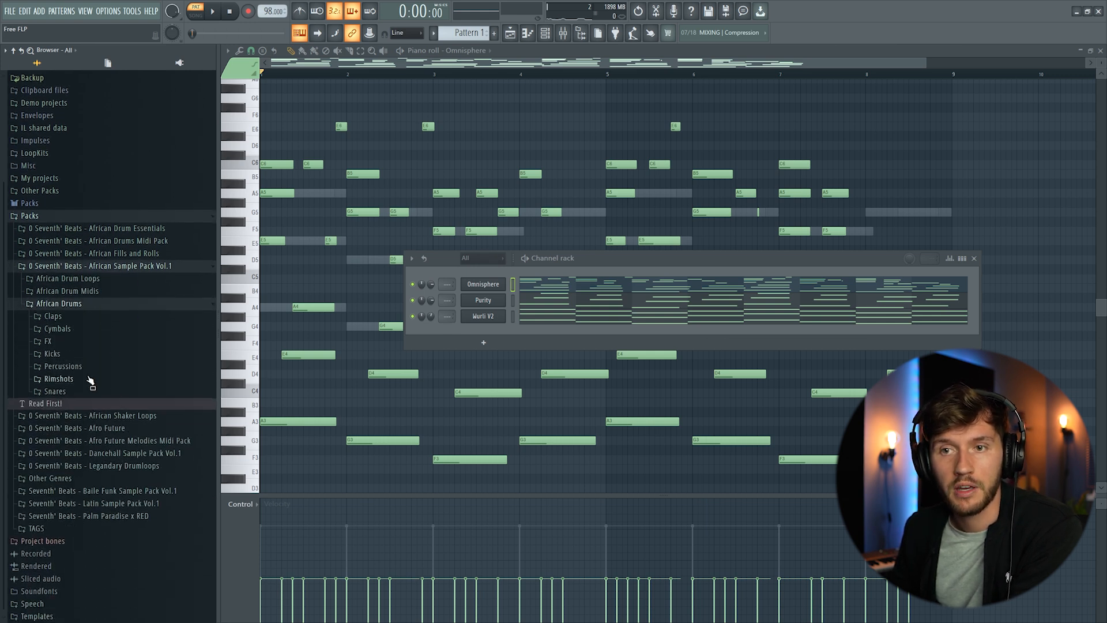
pyautogui.moveTo(80, 370); pyautogui.dragTo(419, 348)
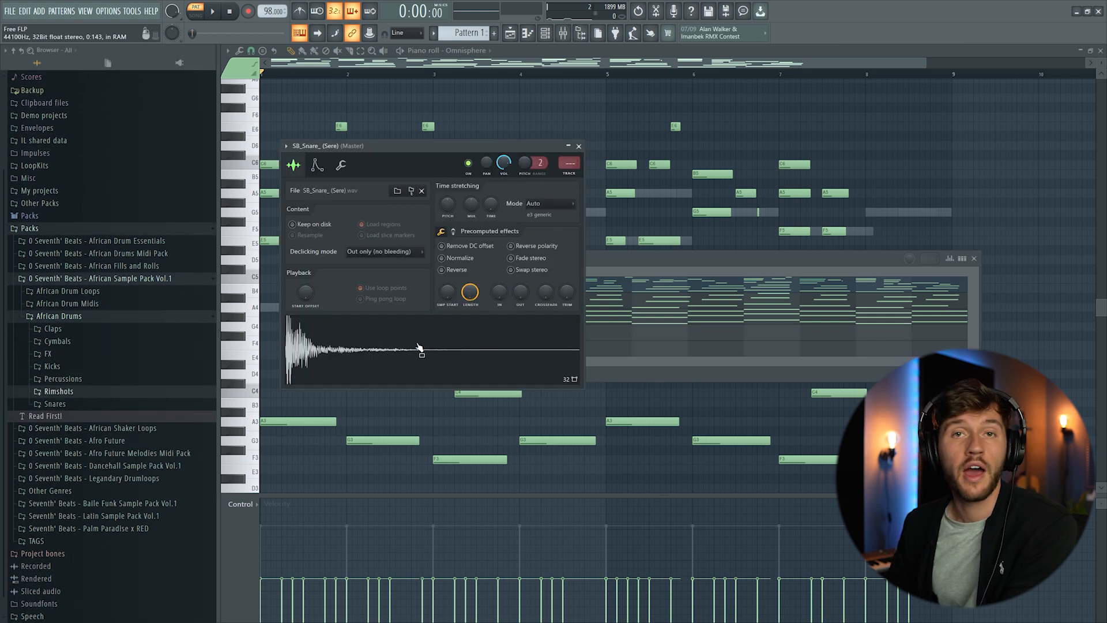
pyautogui.click(648, 295)
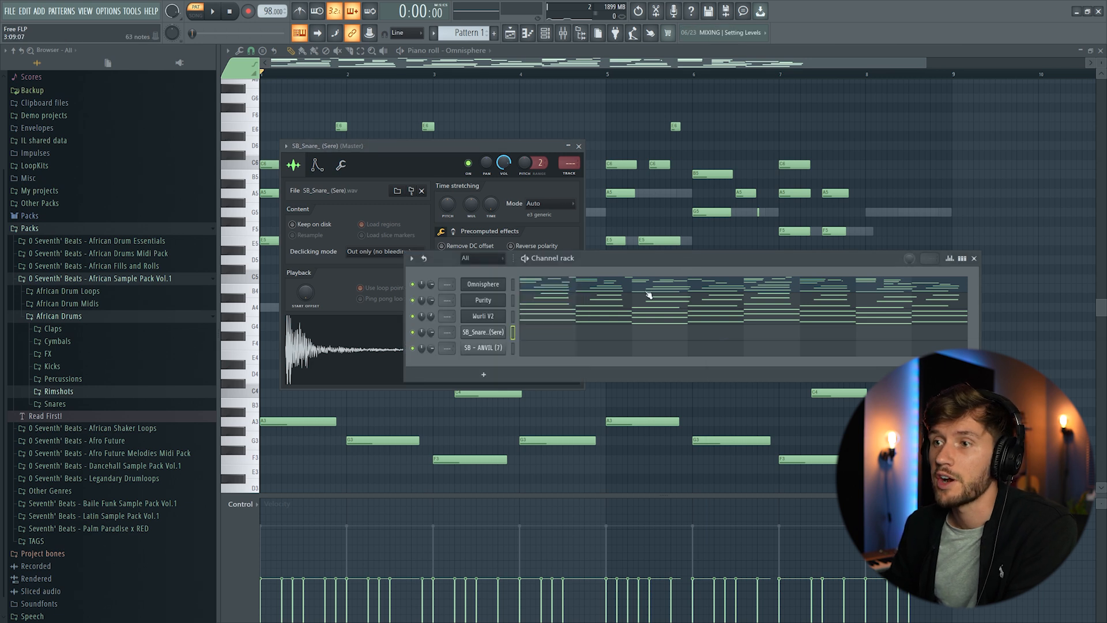
pyautogui.click(502, 349)
pyautogui.click(666, 257)
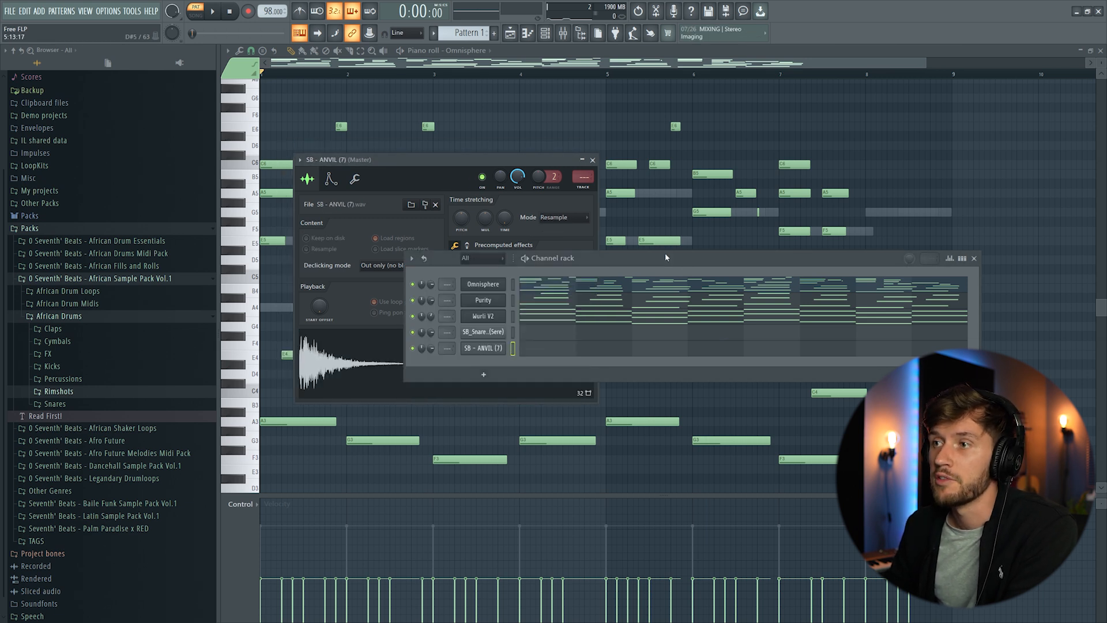
# - Program a syncopated two-bar pattern of short C5 hits in the SB_Snare_ (Sere) piano roll
pyautogui.click(559, 331)
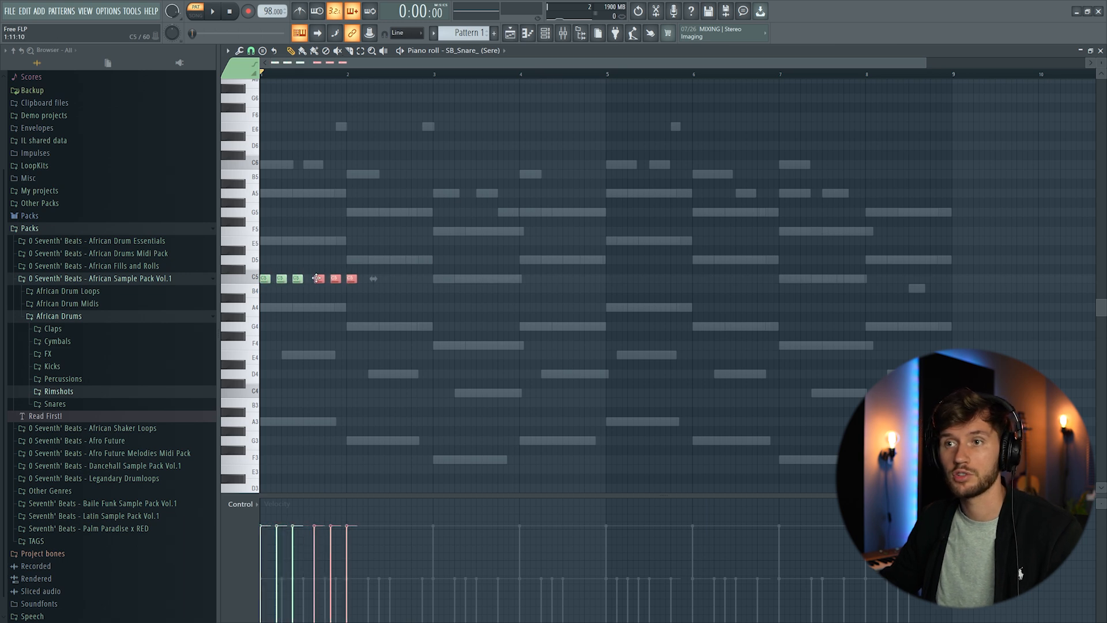
pyautogui.keyDown('shift'); pyautogui.moveTo(282, 281); pyautogui.dragTo(288, 282); pyautogui.keyUp('shift')
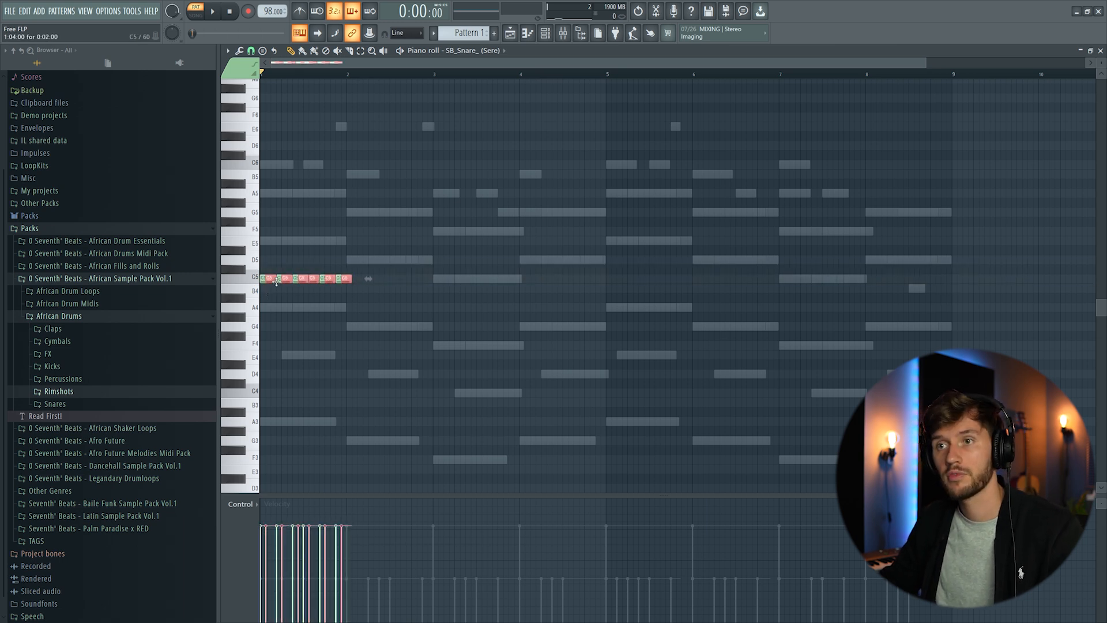
pyautogui.keyDown('ctrl'); pyautogui.moveTo(449, 255); pyautogui.dragTo(269, 304); pyautogui.keyUp('ctrl')
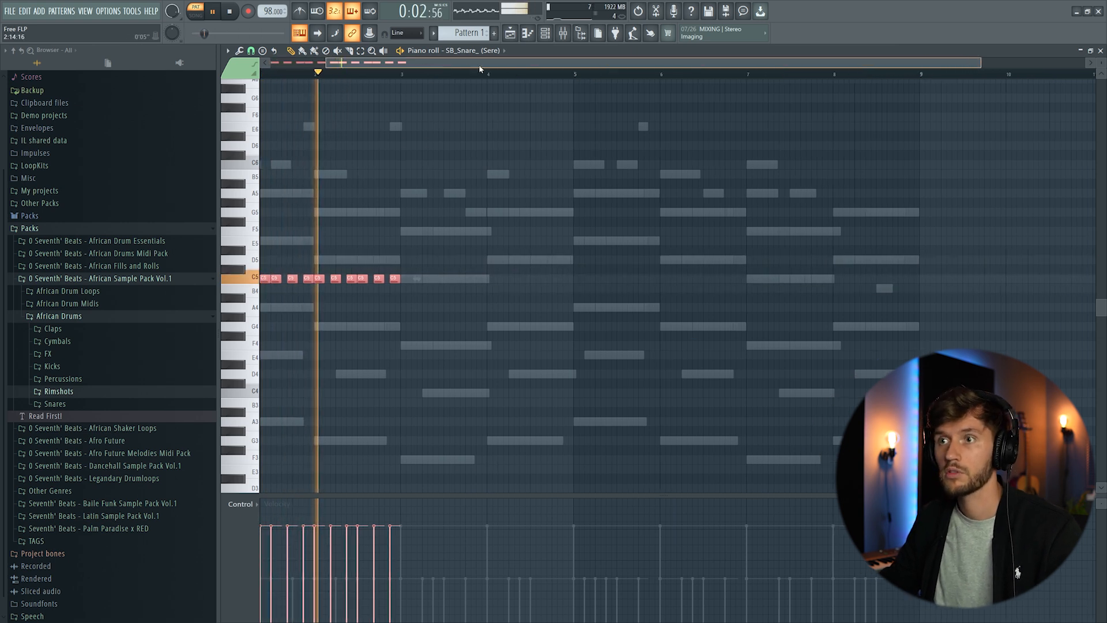
# - Duplicate the snare pattern until it fills all eight bars
pyautogui.hotkey('ctrl', 'b')
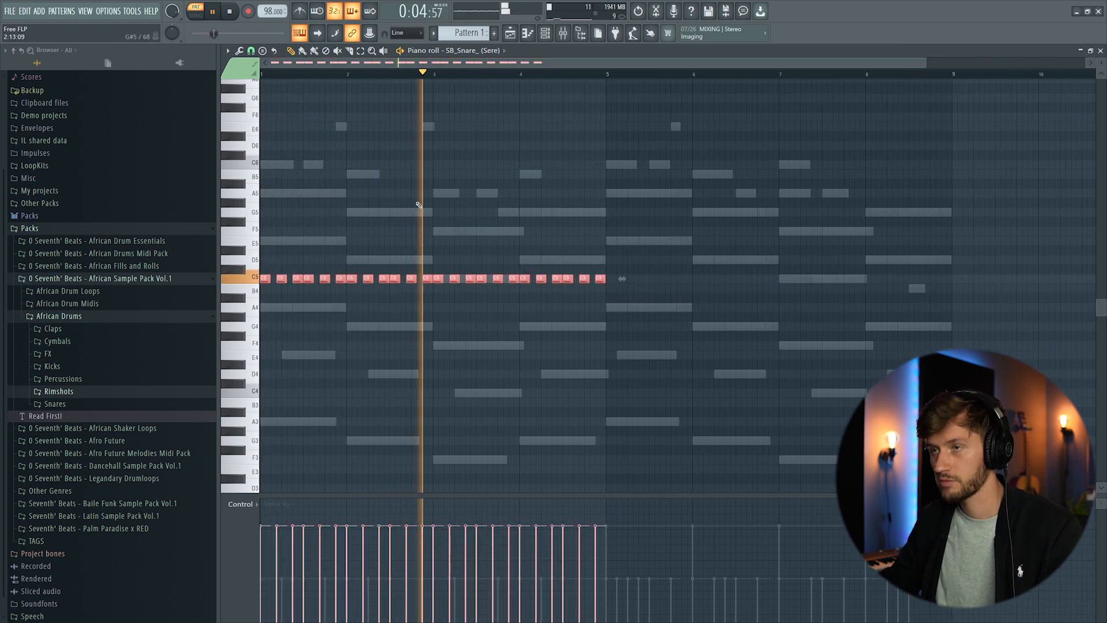
pyautogui.moveTo(468, 63); pyautogui.dragTo(373, 116)
pyautogui.hotkey('ctrl', 'b')
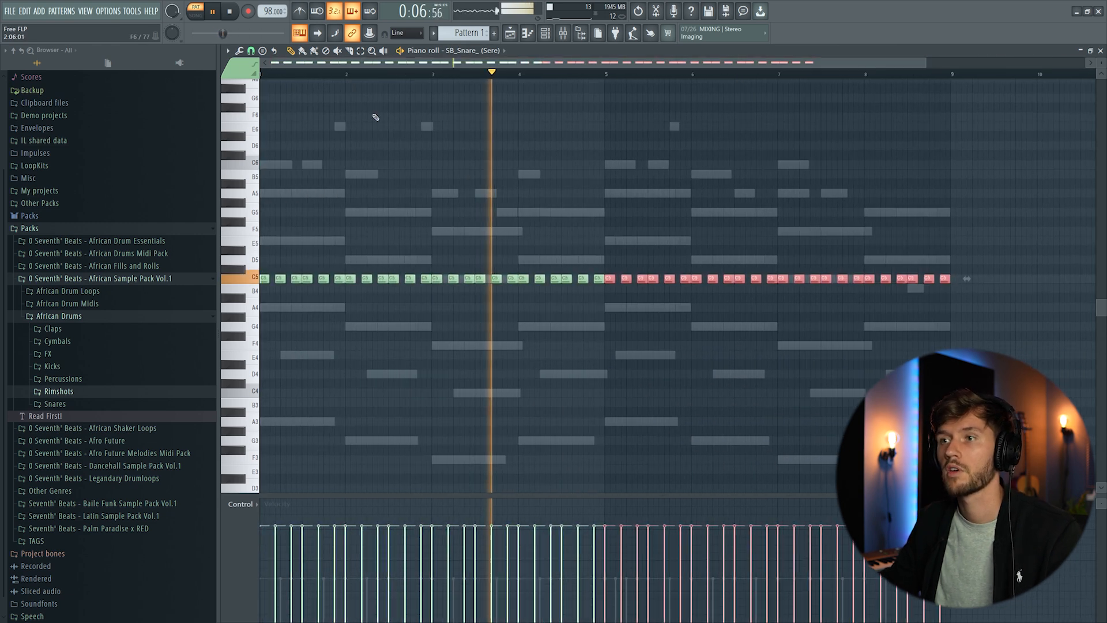
# - Copy the whole eight-bar snare pattern to the SB - ANVIL (7) channel
pyautogui.click(545, 34)
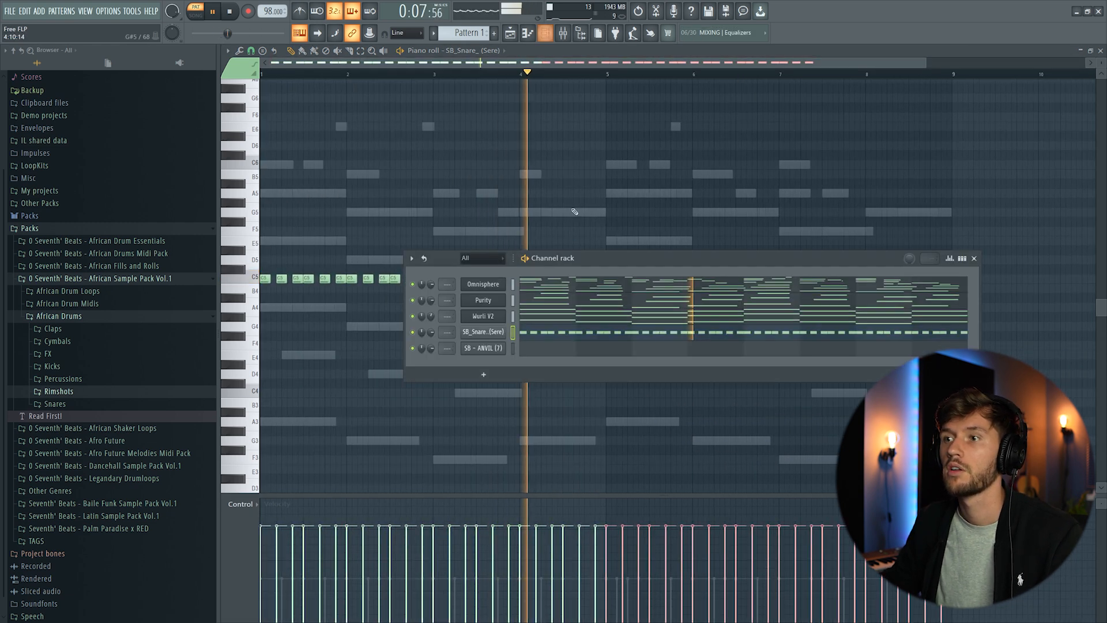
pyautogui.hotkey('ctrl', 'a')
pyautogui.click(513, 349)
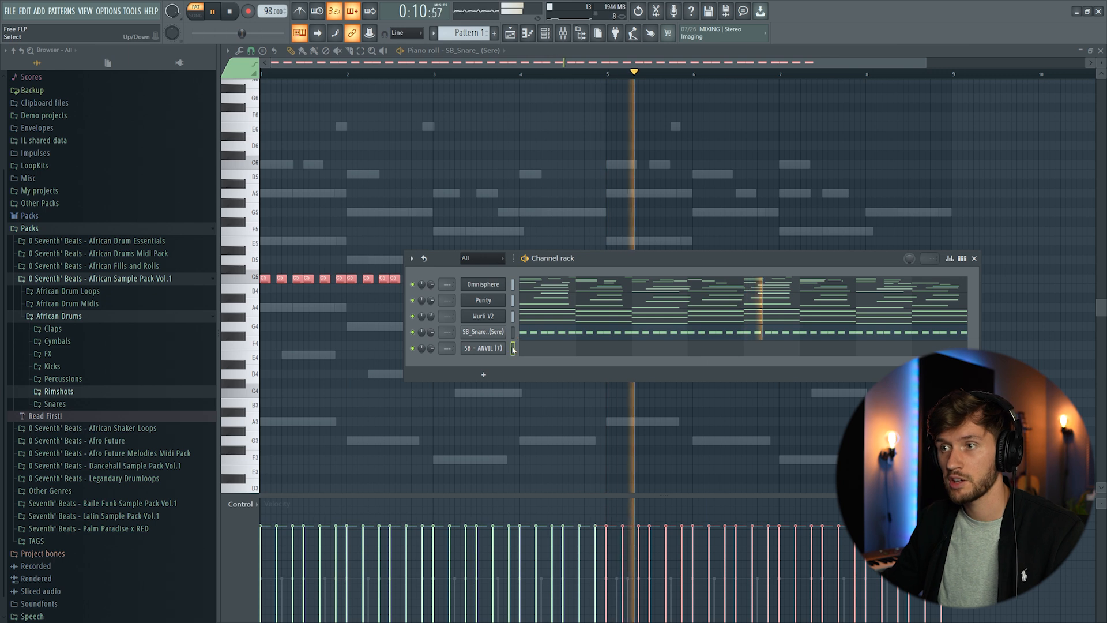
pyautogui.hotkey('ctrl', 'v')
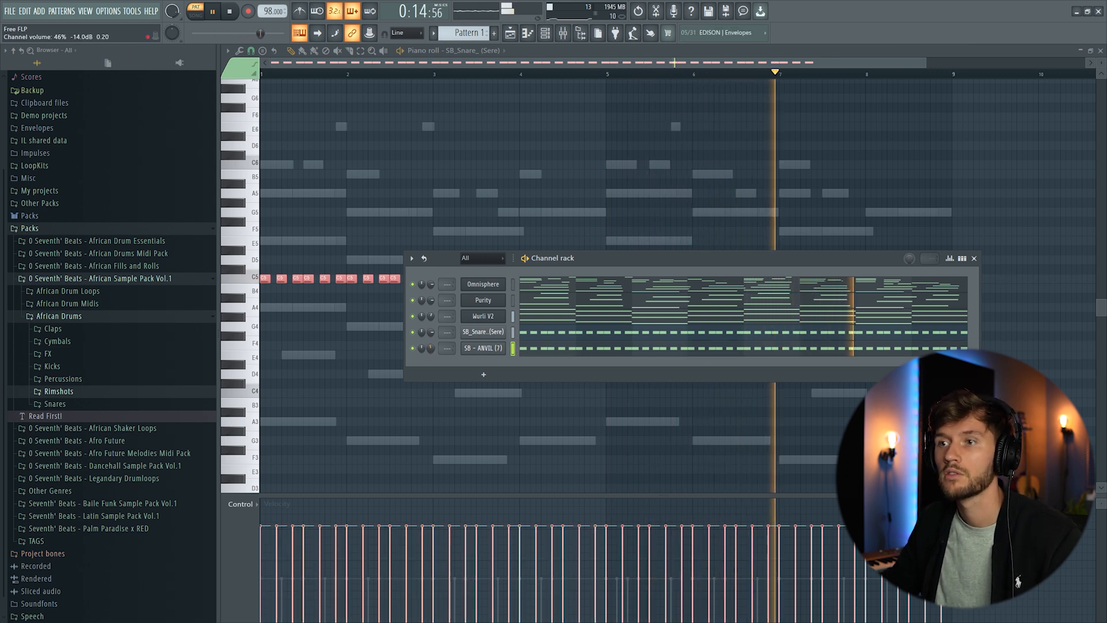
# - Add a quick fade-out to the SB - ANVIL (7) sample and lower its channel volume to 26%
pyautogui.click(495, 348)
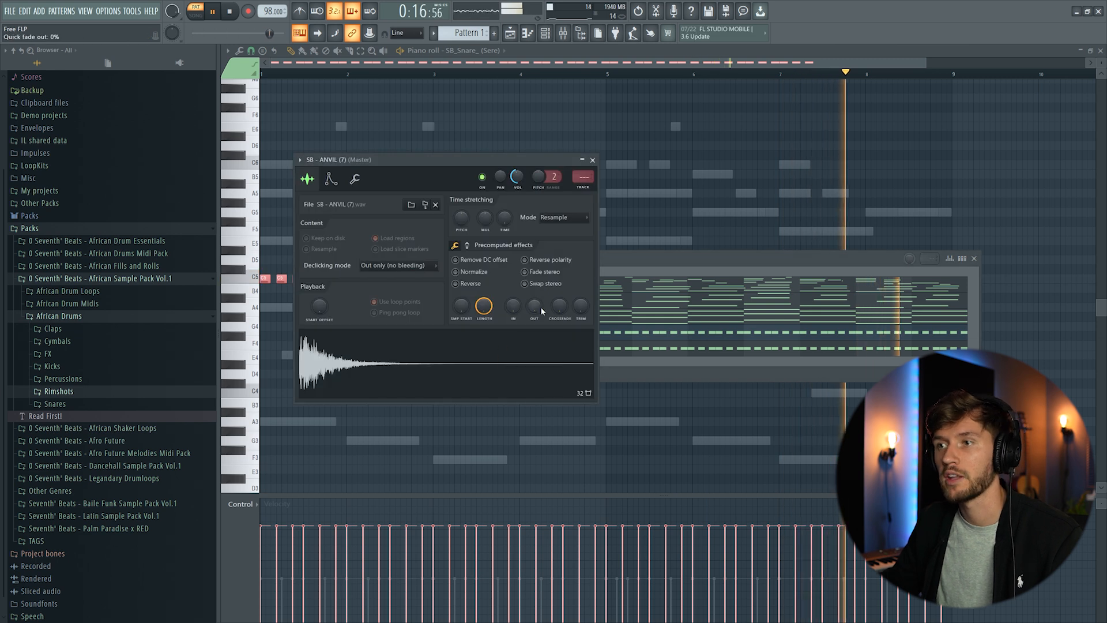
pyautogui.moveTo(540, 317); pyautogui.dragTo(540, 313)
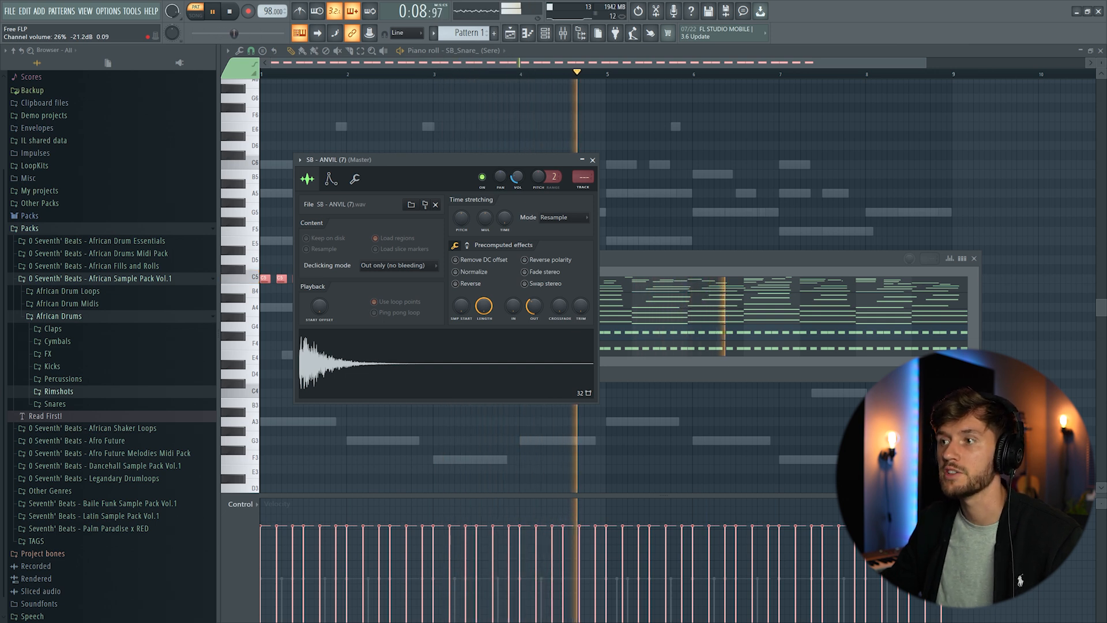
# - Raise the main swing slightly for the whole pattern in the Channel rack and audition the groove
pyautogui.click(523, 63)
pyautogui.click(545, 33)
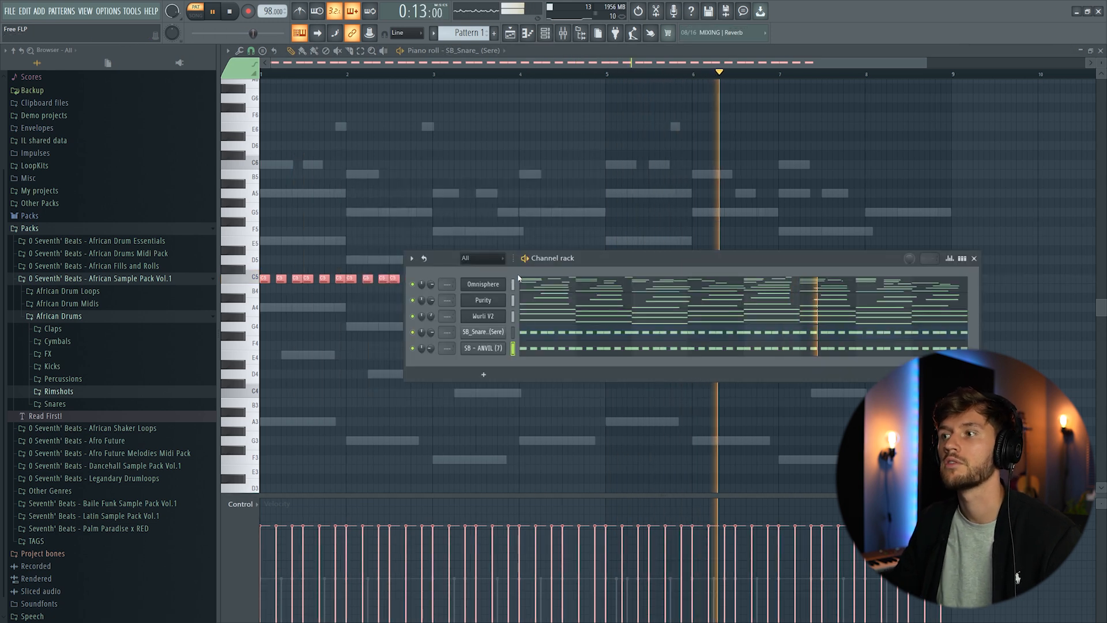
pyautogui.moveTo(617, 258); pyautogui.dragTo(510, 260)
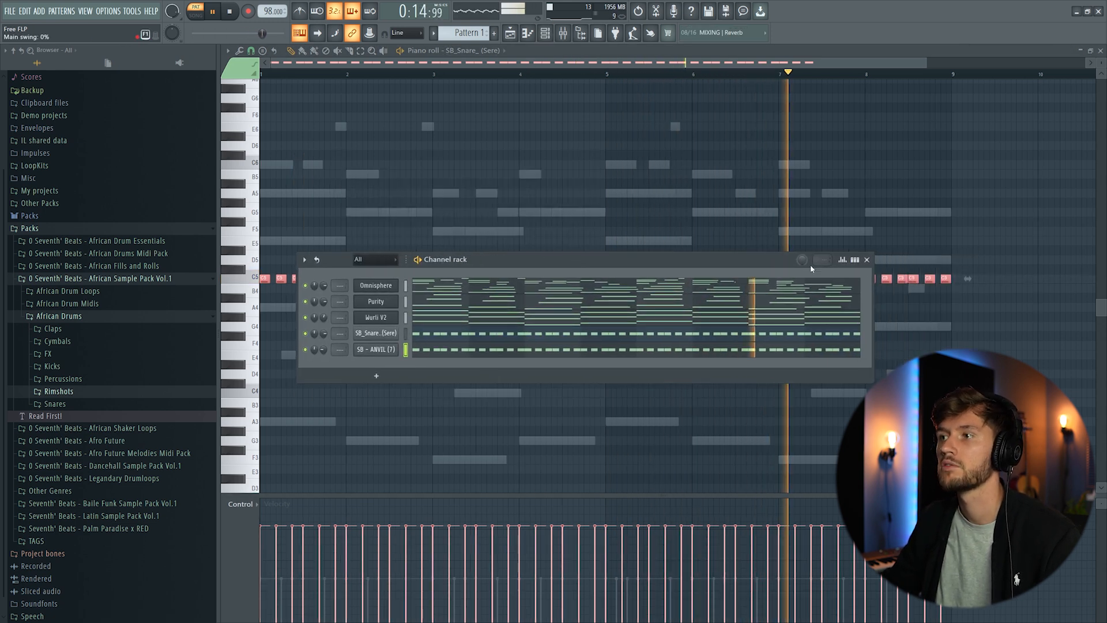
pyautogui.moveTo(802, 260); pyautogui.dragTo(801, 247)
pyautogui.press('space')
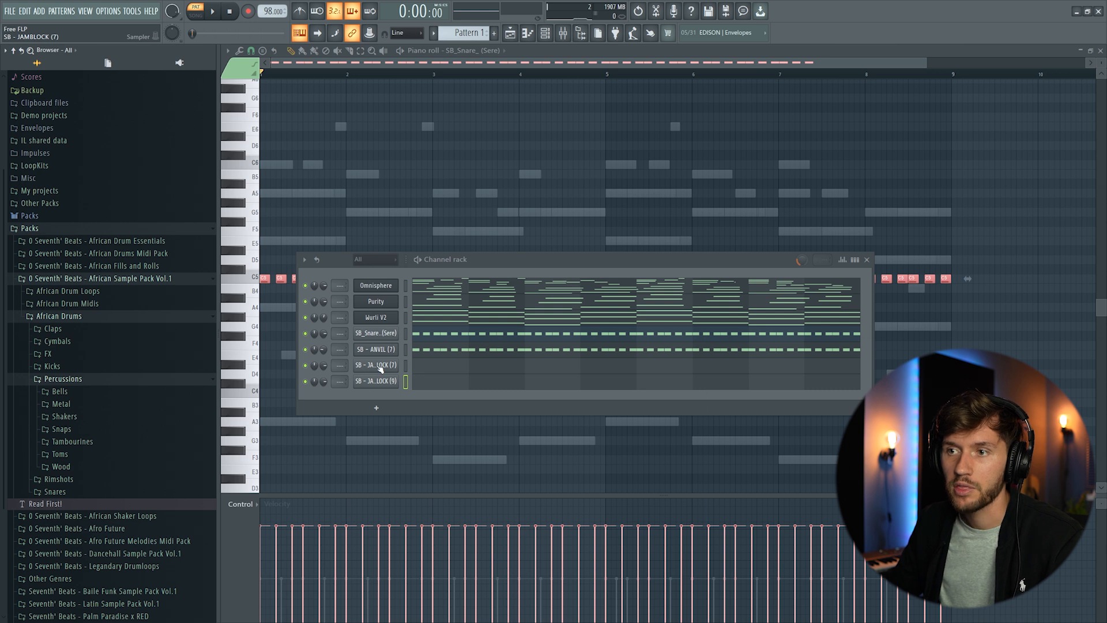
# - Copy the eight-bar snare pattern into the SB - JAMBLOCK (7) channel and play it back
pyautogui.click(381, 367)
pyautogui.click(441, 384)
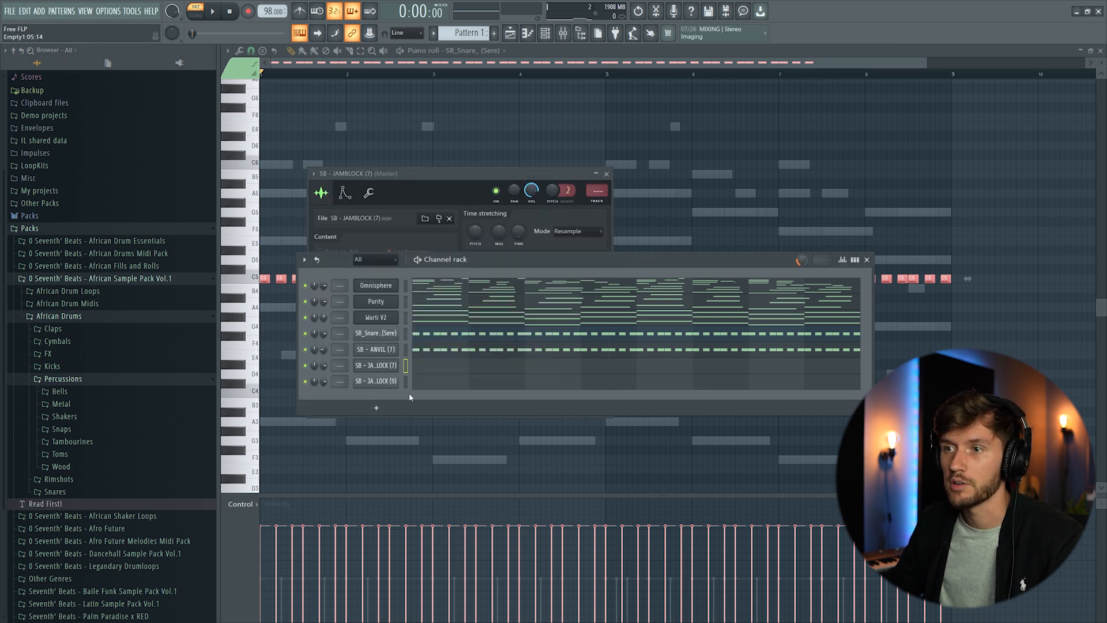
pyautogui.click(649, 280)
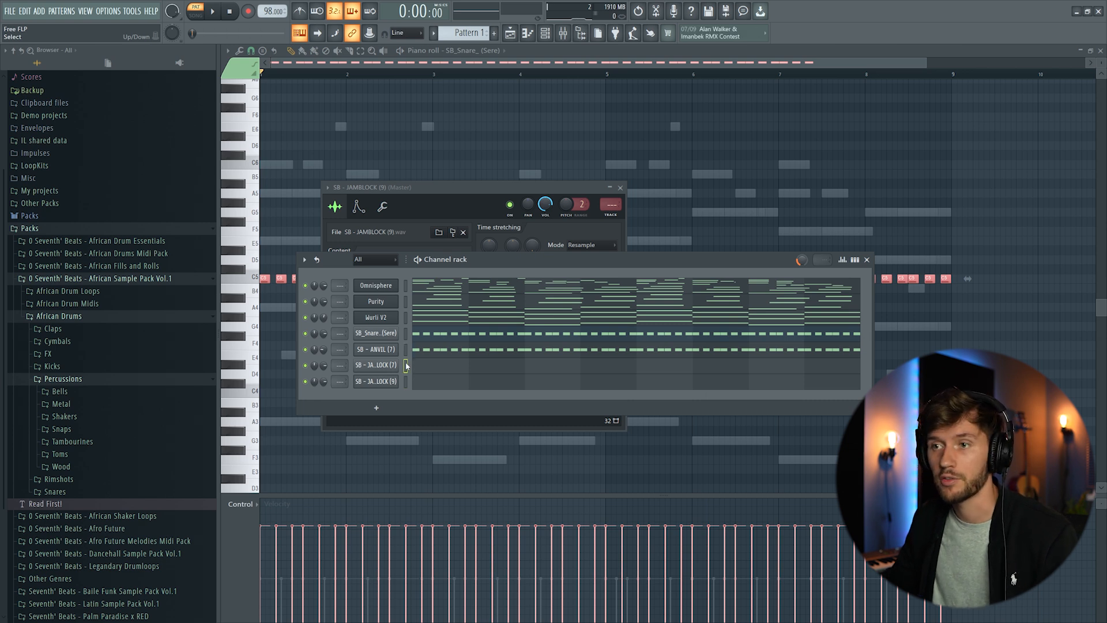
pyautogui.hotkey('ctrl', 'v')
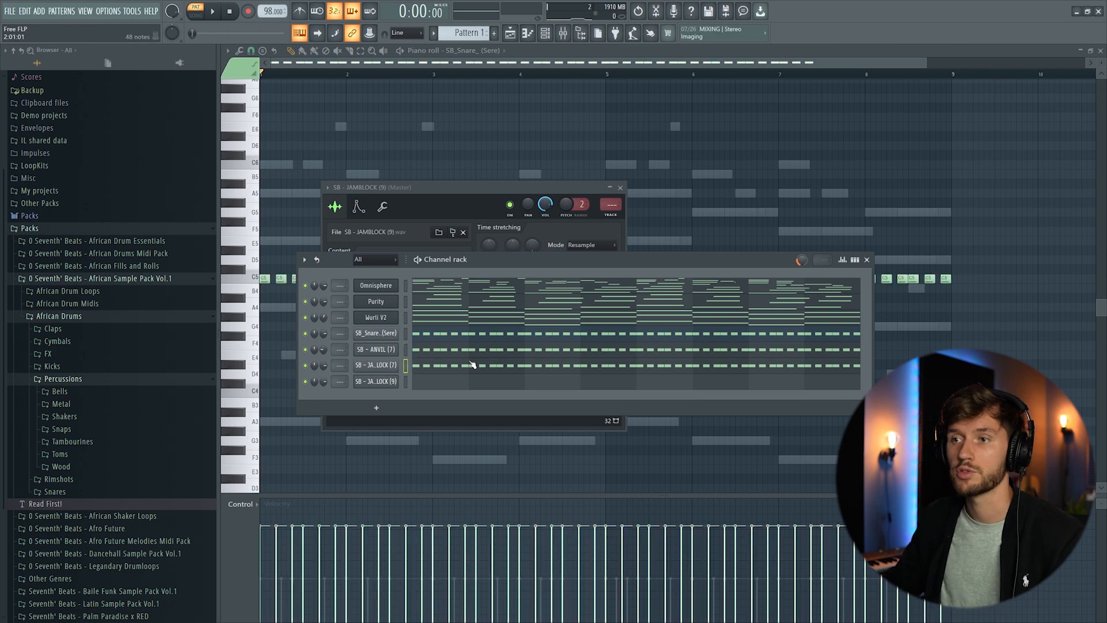
pyautogui.press('space')
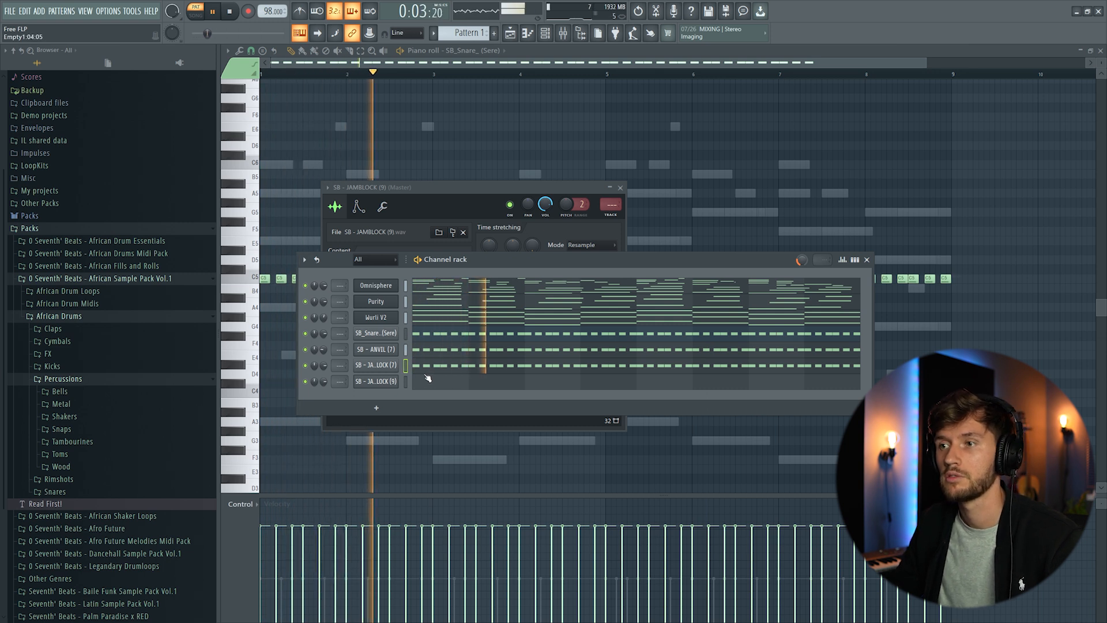
pyautogui.press('space')
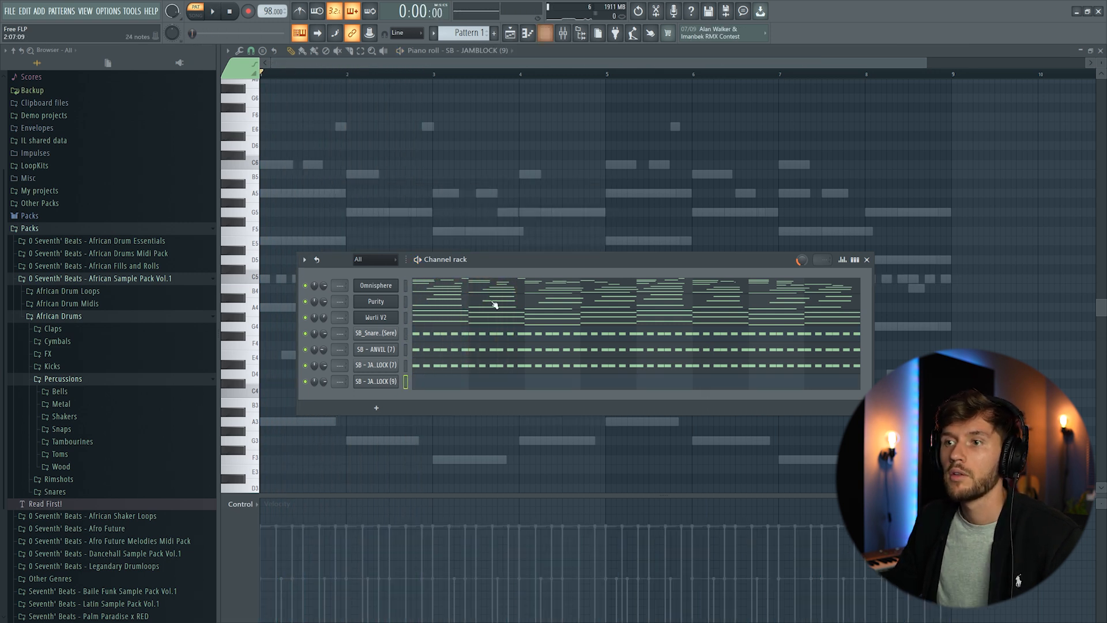
# - Program four short syncopated C5 hits in bar one of the SB - JAMBLOCK (9) piano roll and audition them
pyautogui.press('F7')
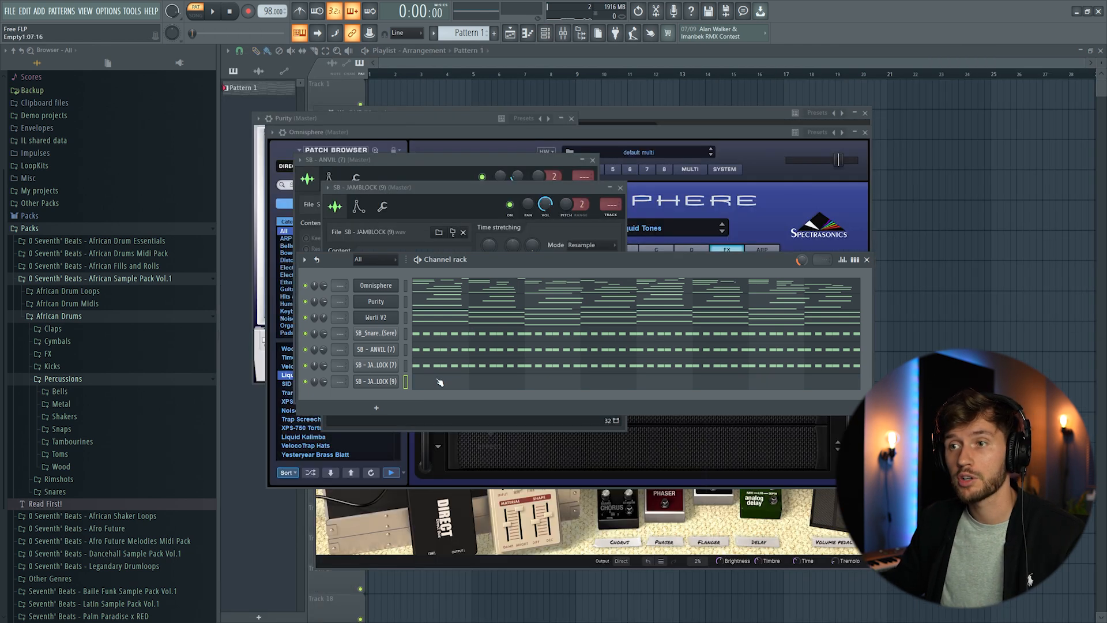
pyautogui.press('F7')
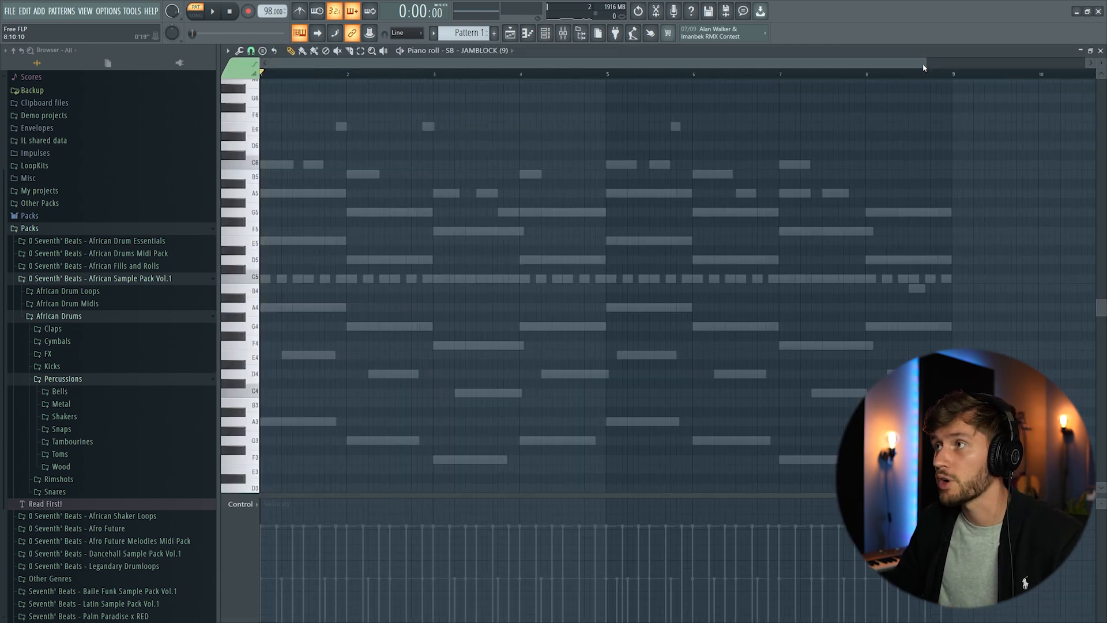
pyautogui.moveTo(923, 67); pyautogui.dragTo(856, 64)
pyautogui.moveTo(321, 283); pyautogui.dragTo(285, 280)
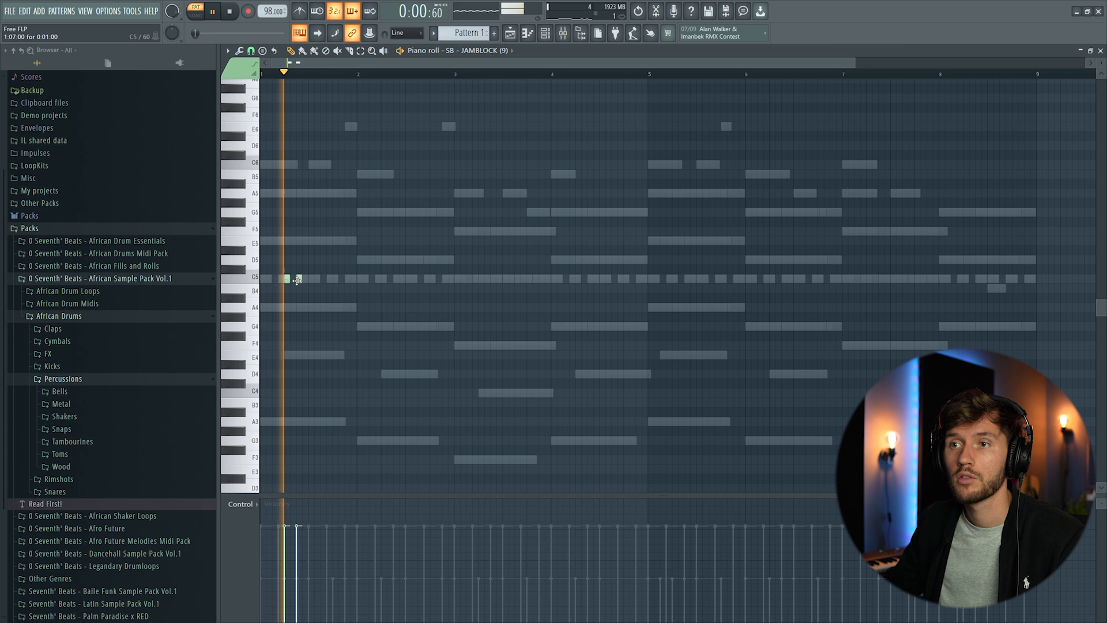
pyautogui.click(329, 279)
pyautogui.click(347, 279)
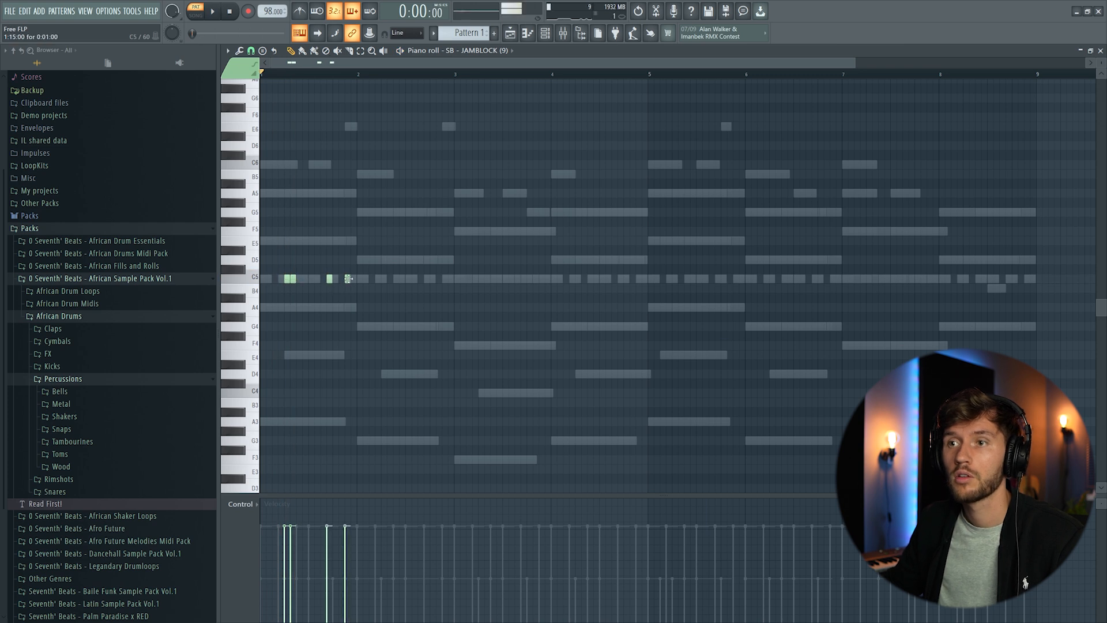
pyautogui.press('space')
pyautogui.press('space')
# - Duplicate the bar-one SB - JAMBLOCK (9) hits into bar two, leaving out the last copied hit
pyautogui.hotkey('ctrl', 'a')
pyautogui.hotkey('ctrl', 'c')
pyautogui.hotkey('ctrl', 'v')
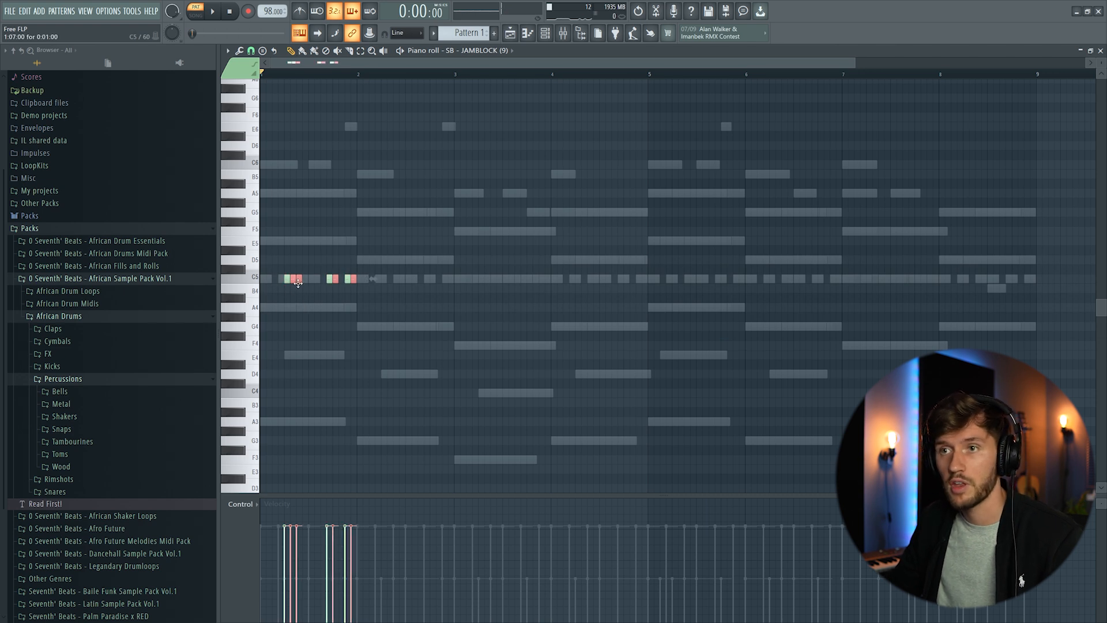
pyautogui.moveTo(290, 278); pyautogui.dragTo(400, 281)
pyautogui.press('space')
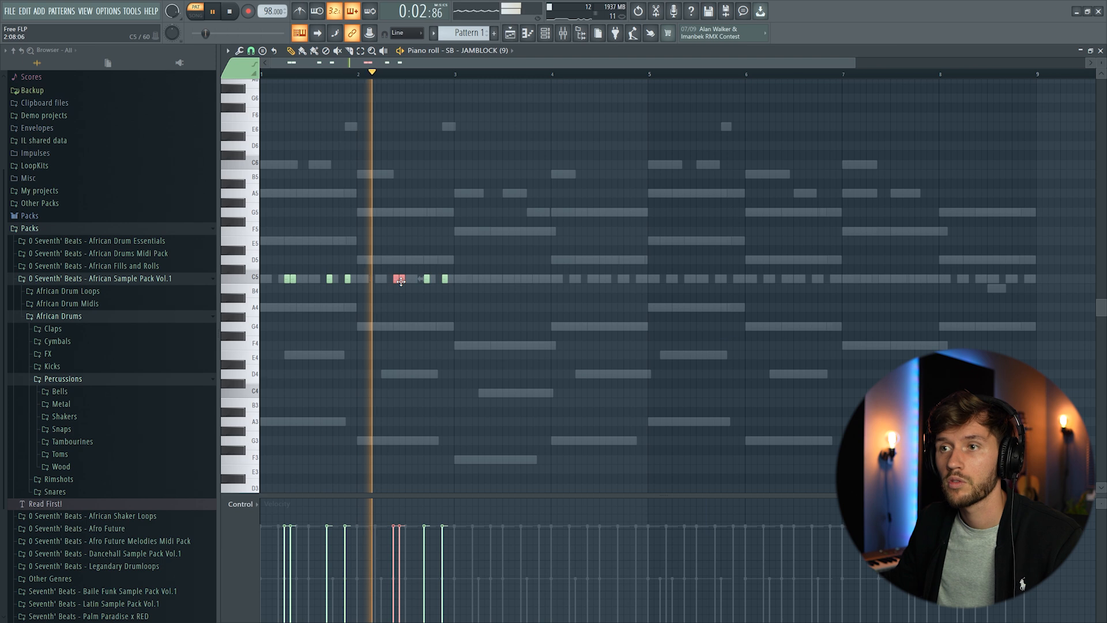
pyautogui.press('space')
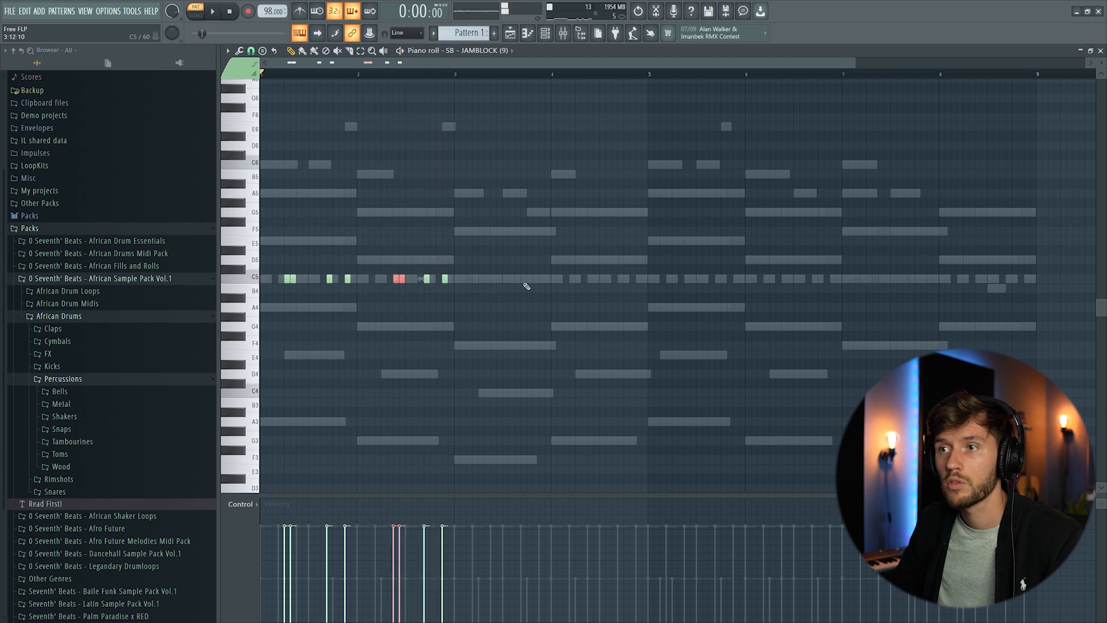
pyautogui.hotkey('ctrl', 'z')
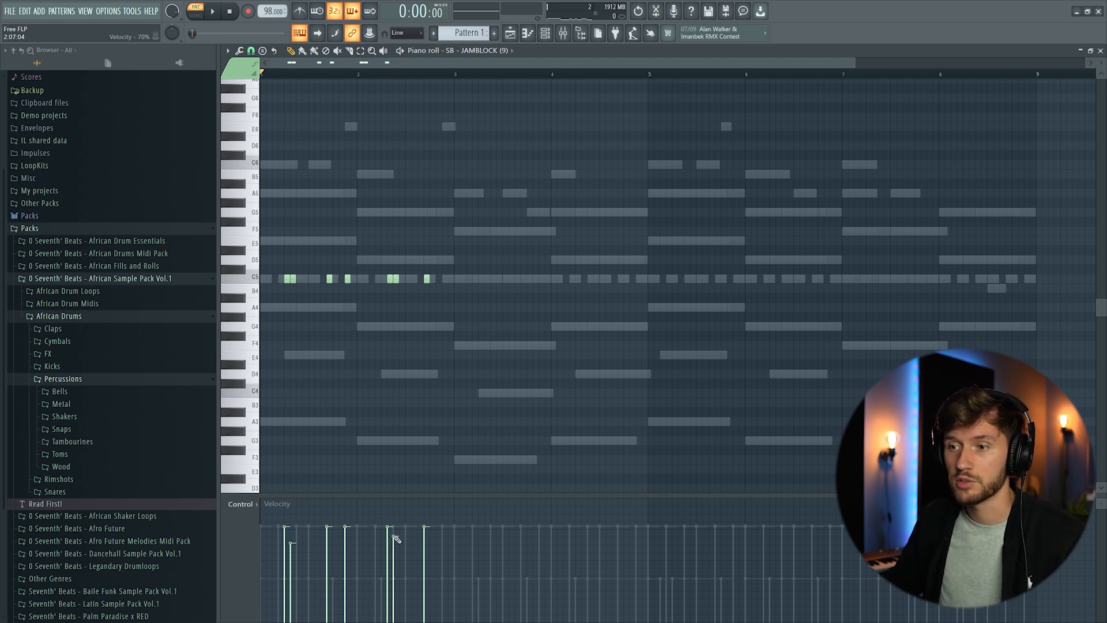
# - Vary the velocities of the SB - JAMBLOCK (9) hits and repeat the two-bar pattern across all eight bars
pyautogui.press('space')
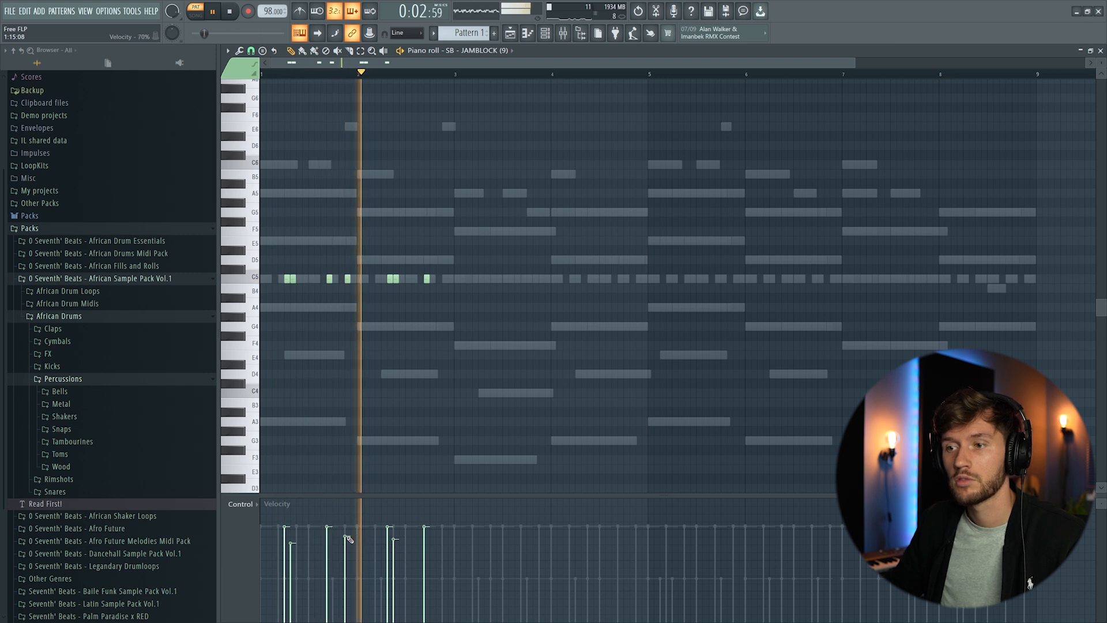
pyautogui.press('space')
pyautogui.moveTo(387, 541); pyautogui.dragTo(395, 530)
pyautogui.press('space')
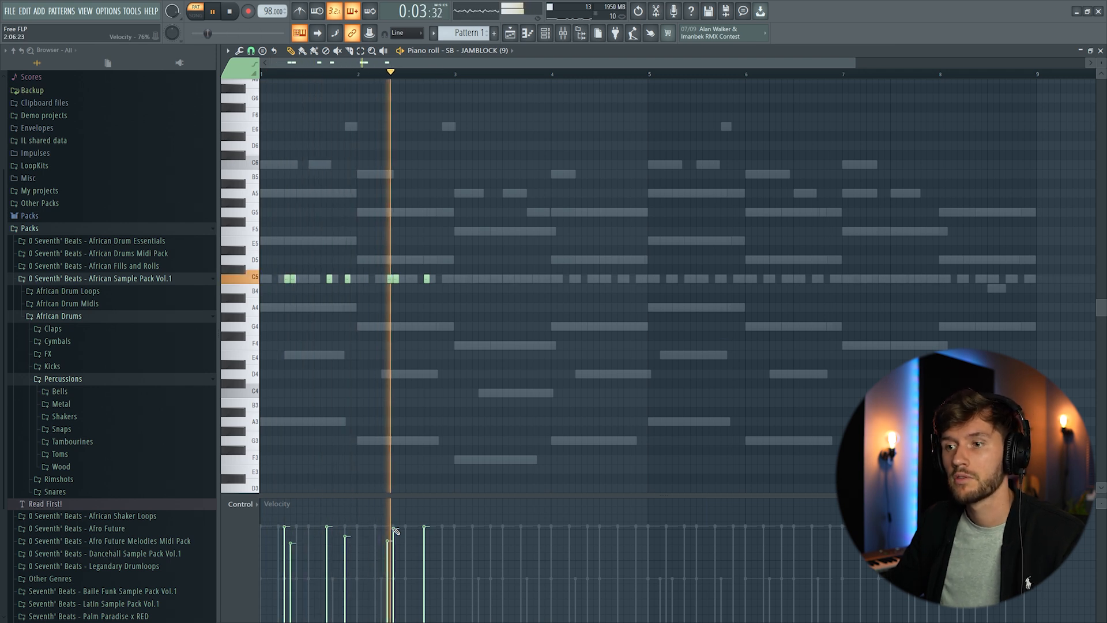
pyautogui.press('space')
pyautogui.hotkey('ctrl', 'a')
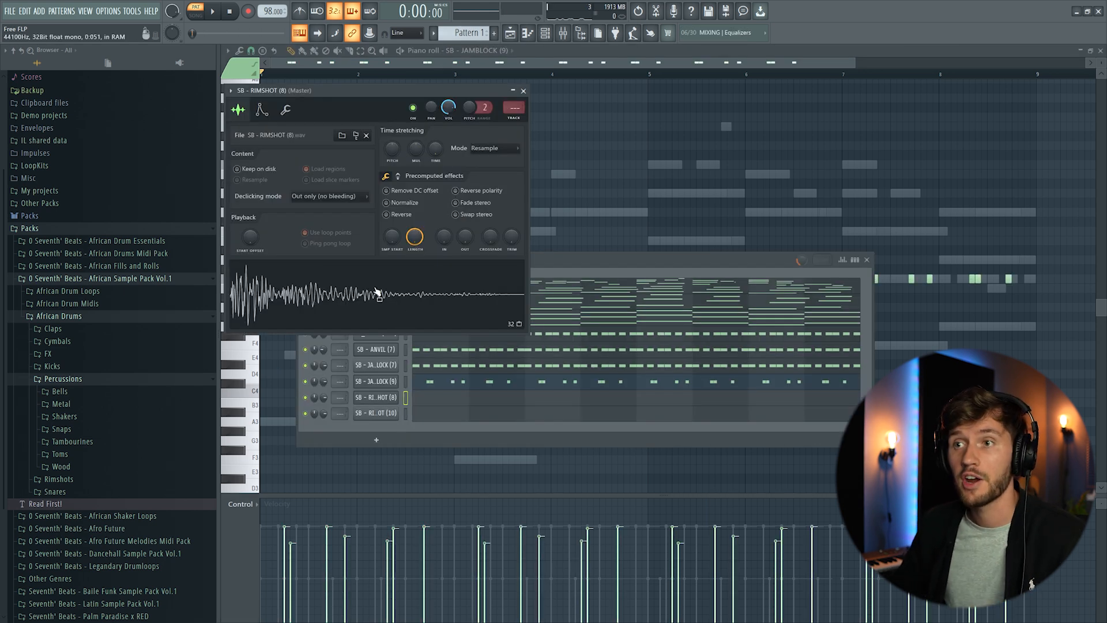
# - Copy the eight-bar snare pattern into the SB - RIMSHOT (8) channel and play it back
pyautogui.press('Down')
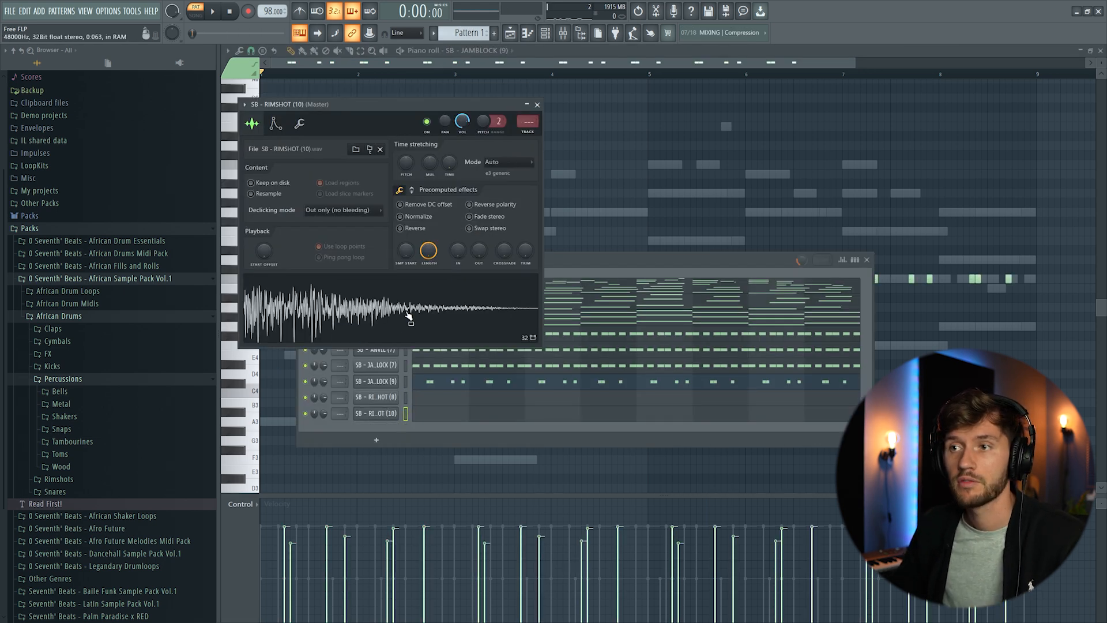
pyautogui.click(566, 298)
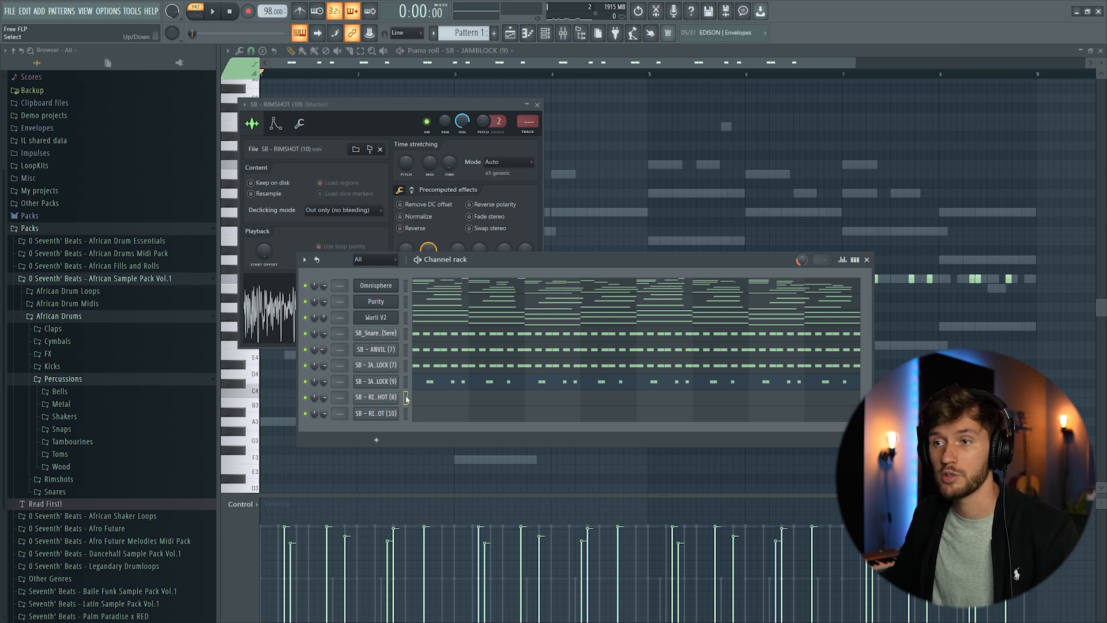
pyautogui.click(445, 398)
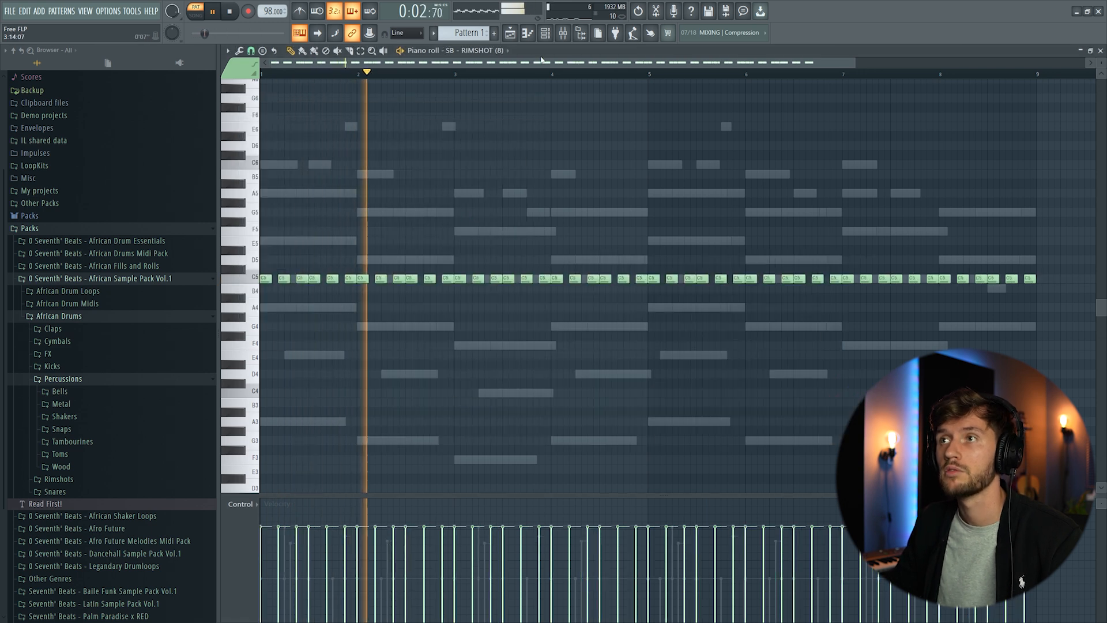
# - Try the same C5 snare pattern on the SB - RIMSHOT (10) channel
pyautogui.press('F6')
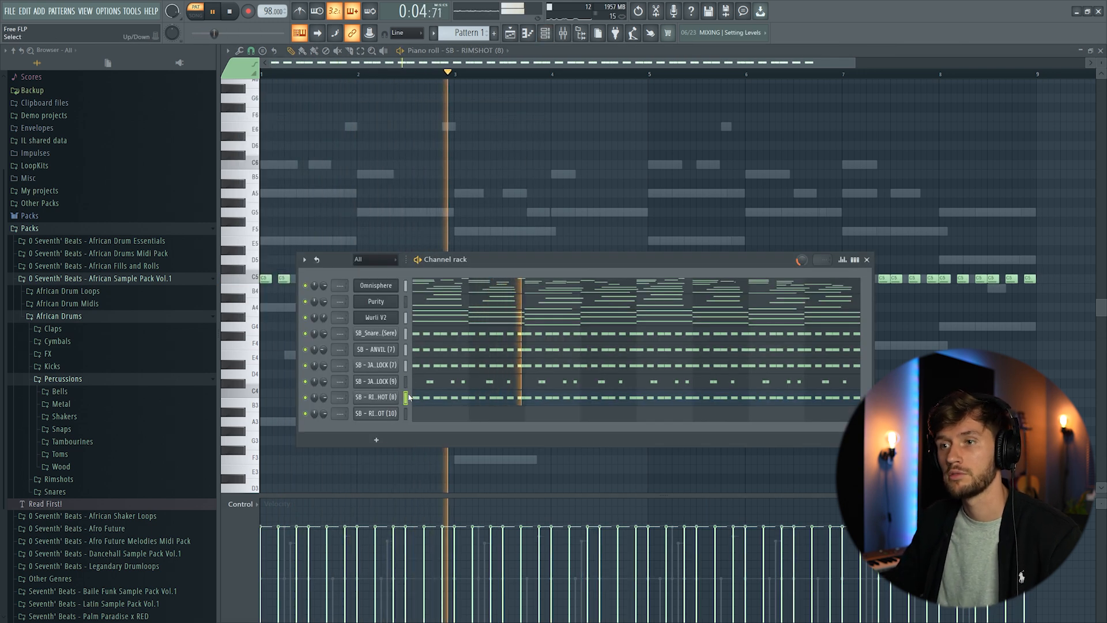
pyautogui.click(406, 414)
pyautogui.hotkey('ctrl', 'v')
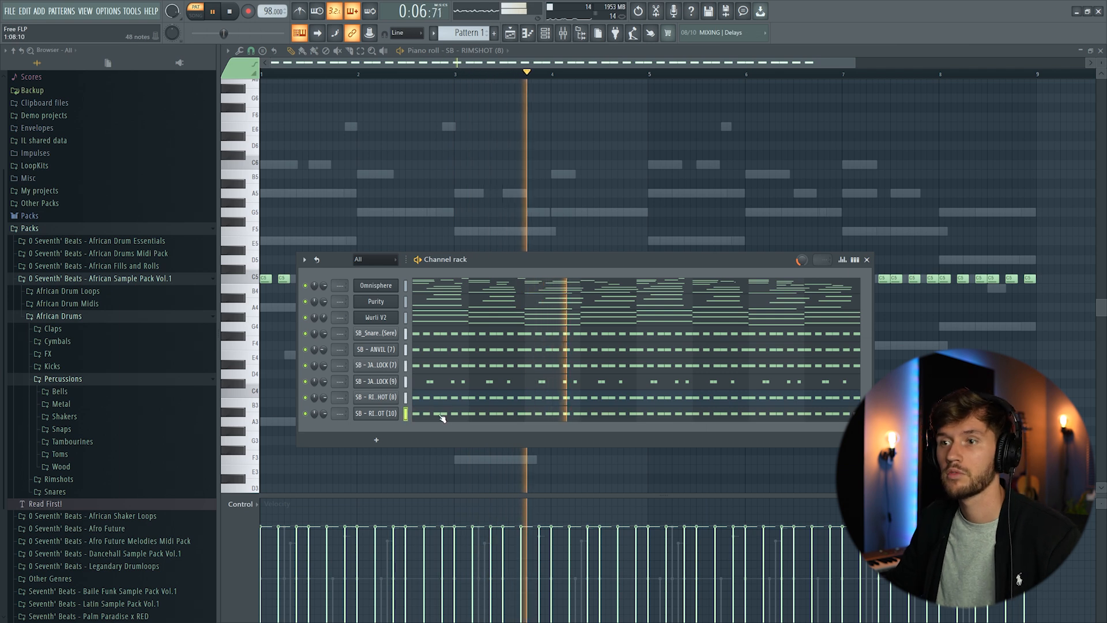
pyautogui.press('space')
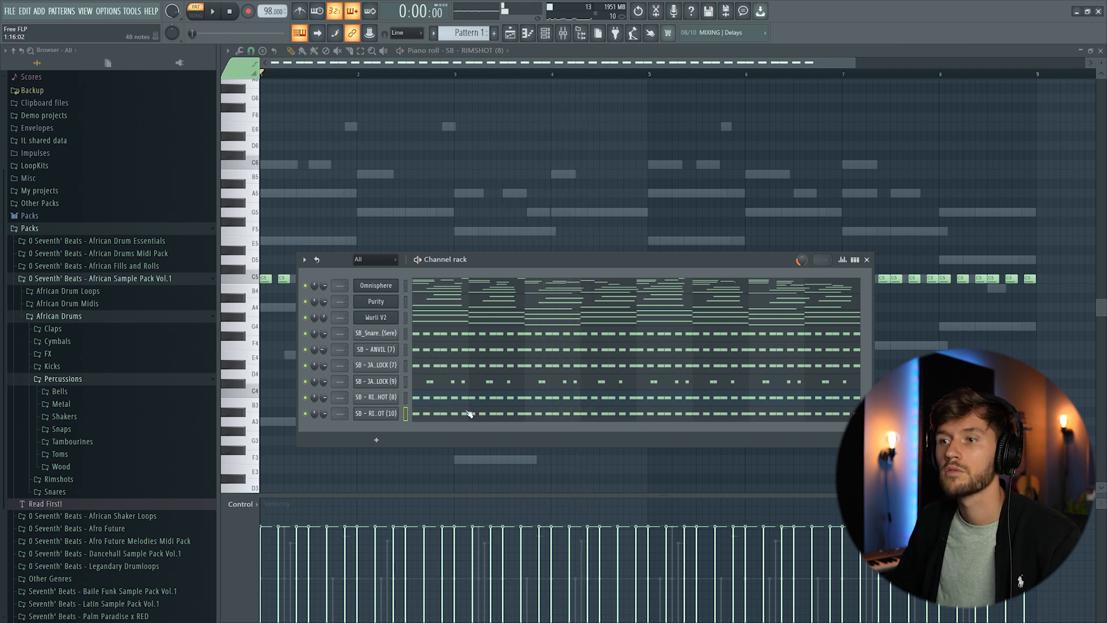
# - Transpose all SB - RIMSHOT (8) notes up from C5 to F5 and audition the result
pyautogui.click(279, 279)
pyautogui.press('space')
pyautogui.press('F6')
pyautogui.hotkey('ctrl', 'a')
pyautogui.moveTo(278, 278); pyautogui.dragTo(261, 225)
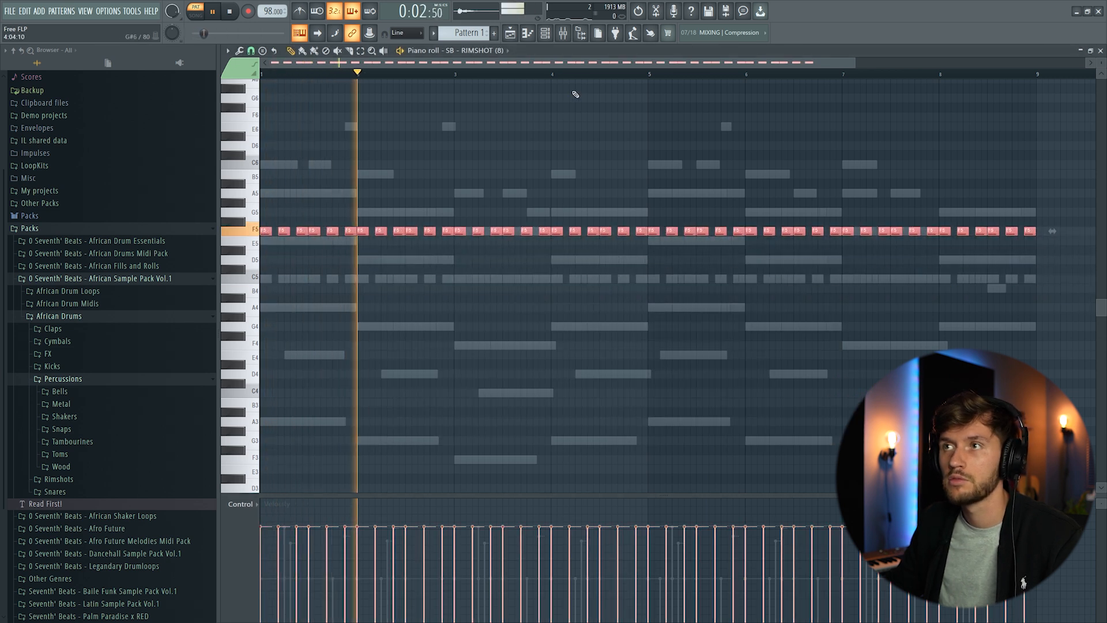
pyautogui.press('F6')
pyautogui.keyDown('ctrl'); pyautogui.click(305, 397); pyautogui.keyUp('ctrl')
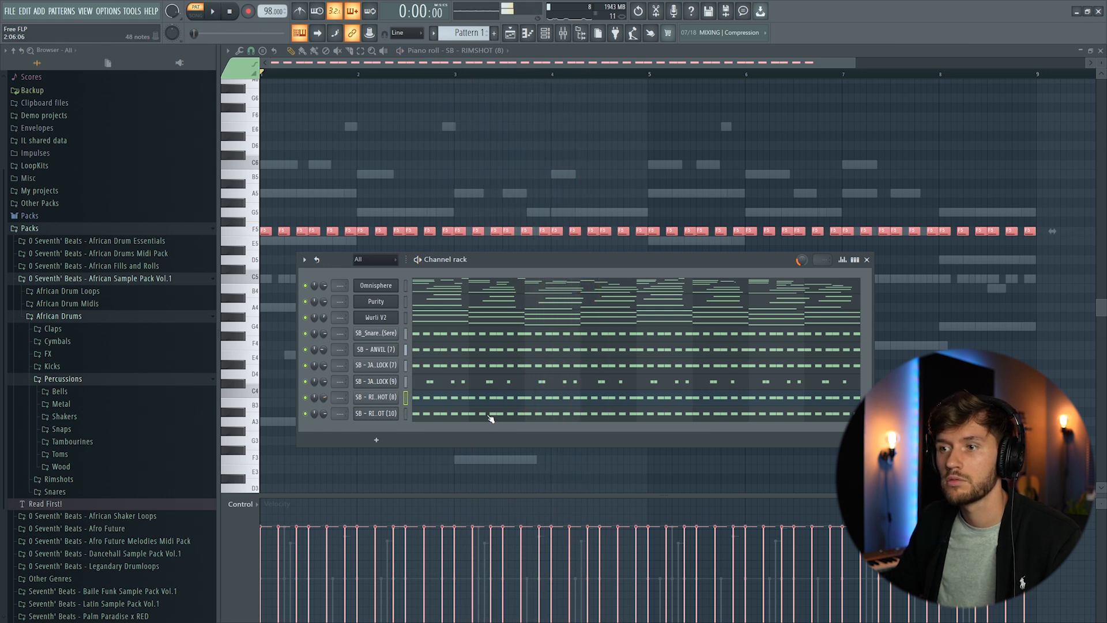
pyautogui.press('space')
# - Replace the SB - RIMSHOT (10) notes with a copy of the F5 rimshot pattern and play it back
pyautogui.click(421, 406)
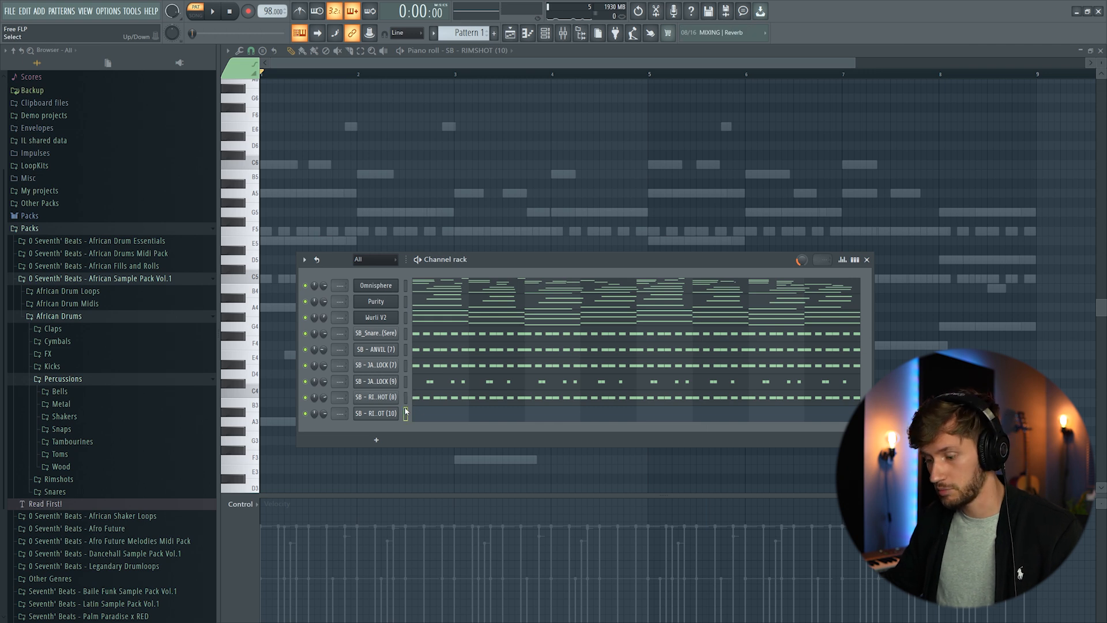
pyautogui.hotkey('ctrl', 'v')
pyautogui.press('space')
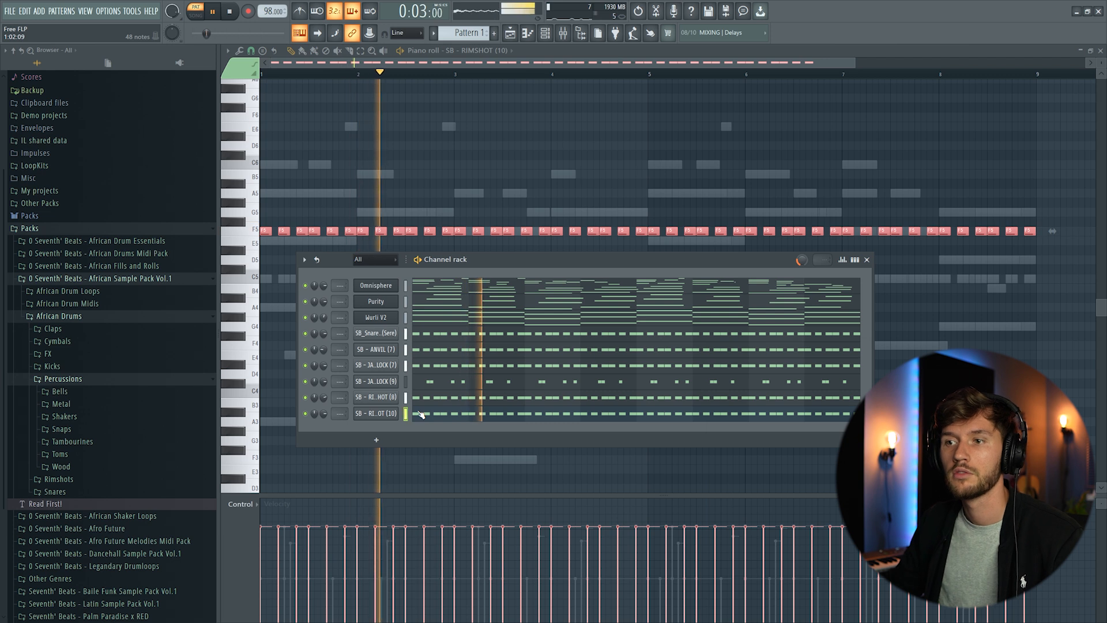
pyautogui.press('space')
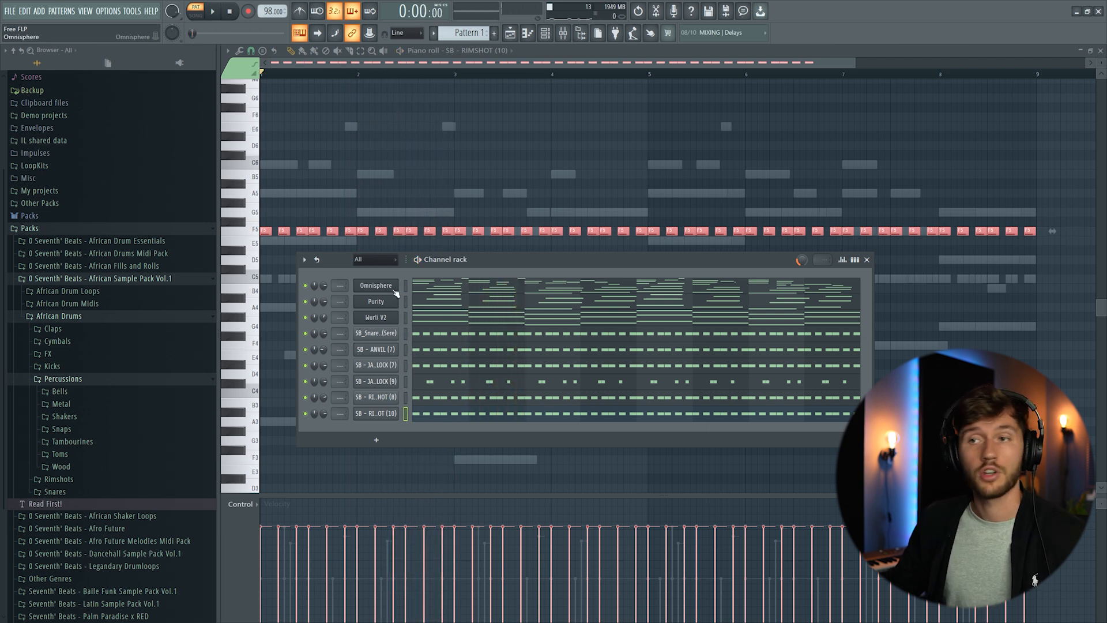
# - Insert Mini V3 as a new channel above Omnisphere and load its 3osc preset
pyautogui.rightClick(394, 290)
pyautogui.moveTo(431, 355)
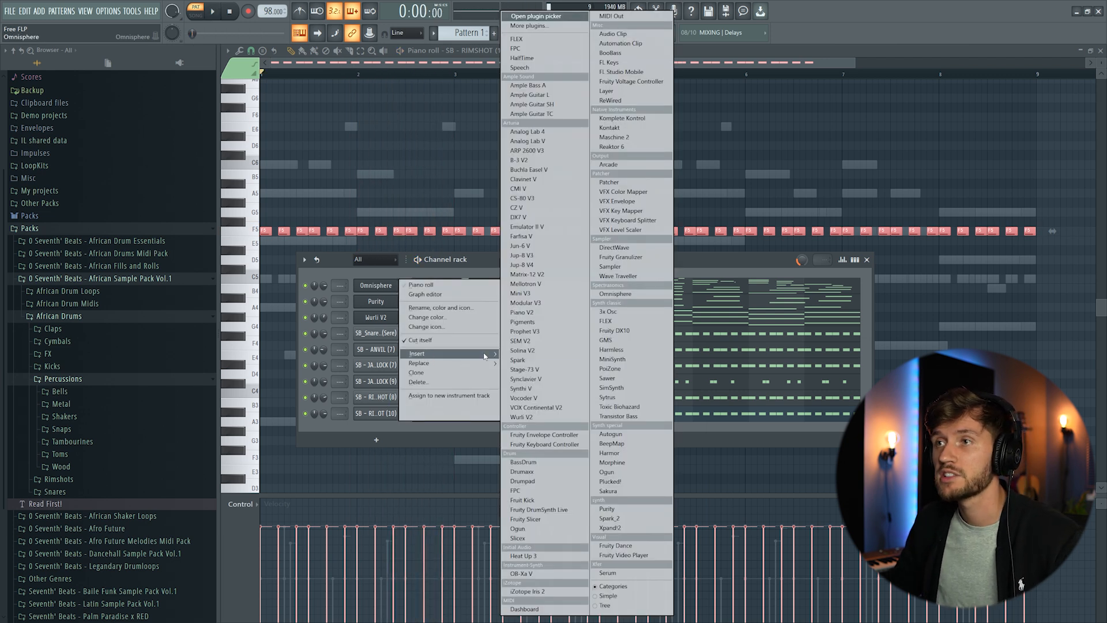
pyautogui.click(535, 292)
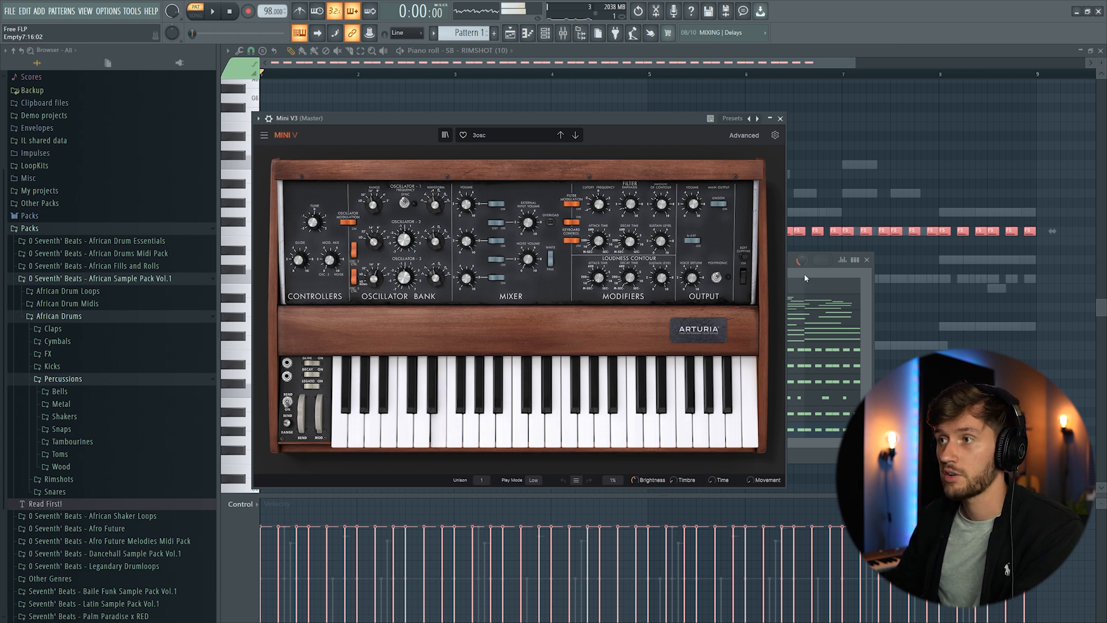
# - Copy the lowest Wurli V2 chord notes into the Mini V3 piano roll and transpose them down one octave as a bass line
pyautogui.press('F7')
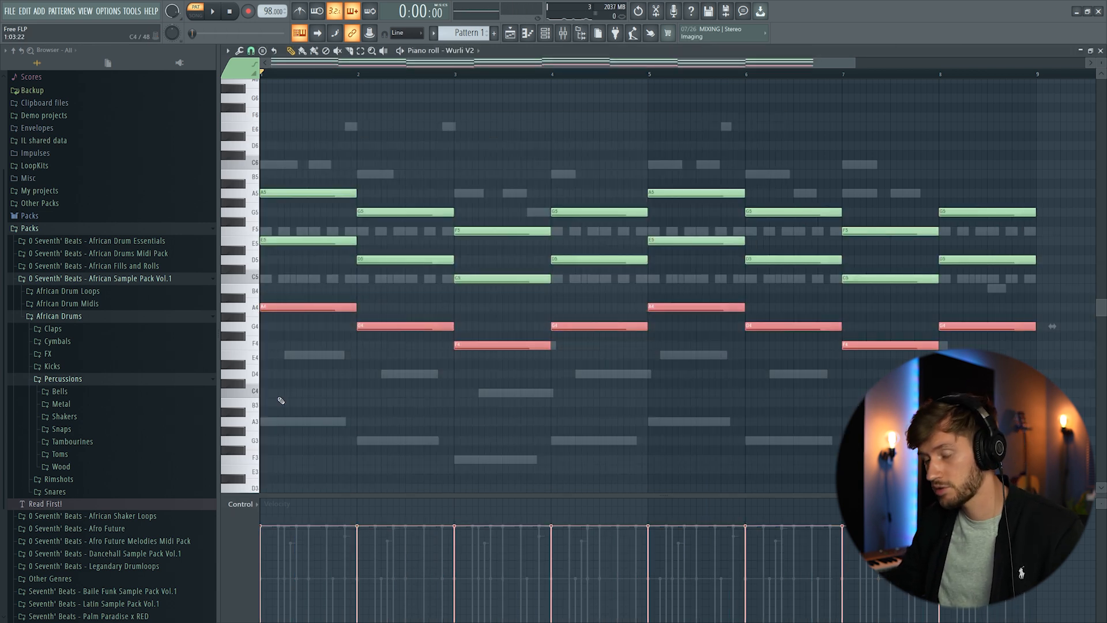
pyautogui.doubleClick(415, 278)
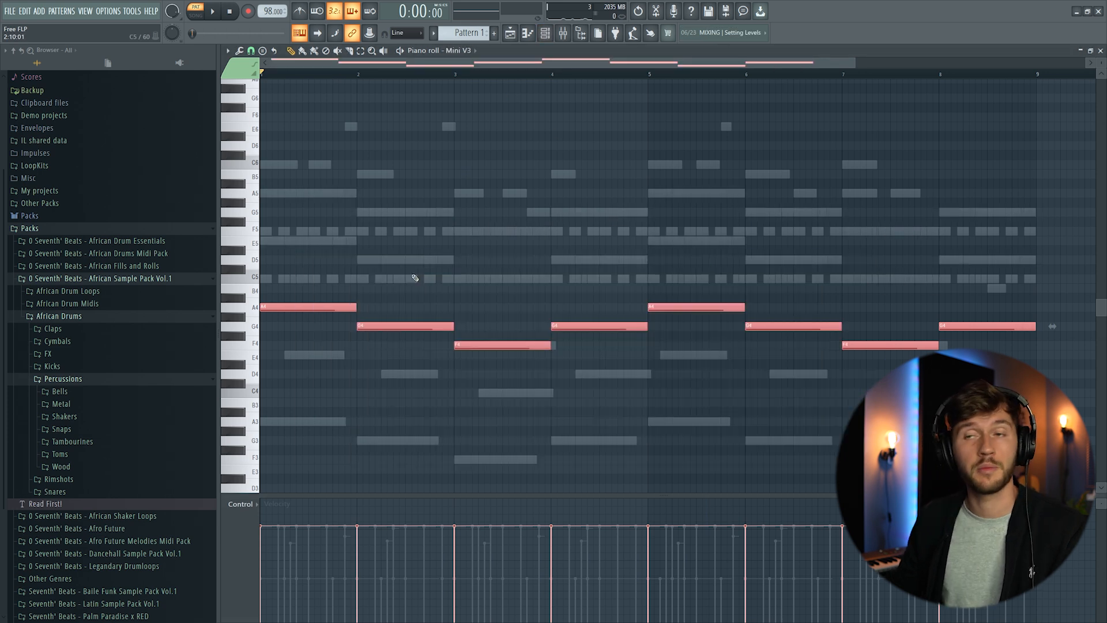
pyautogui.press('space')
pyautogui.moveTo(276, 344); pyautogui.dragTo(278, 423)
pyautogui.press('space')
pyautogui.scroll(-3, 380, 334)
pyautogui.click(551, 33)
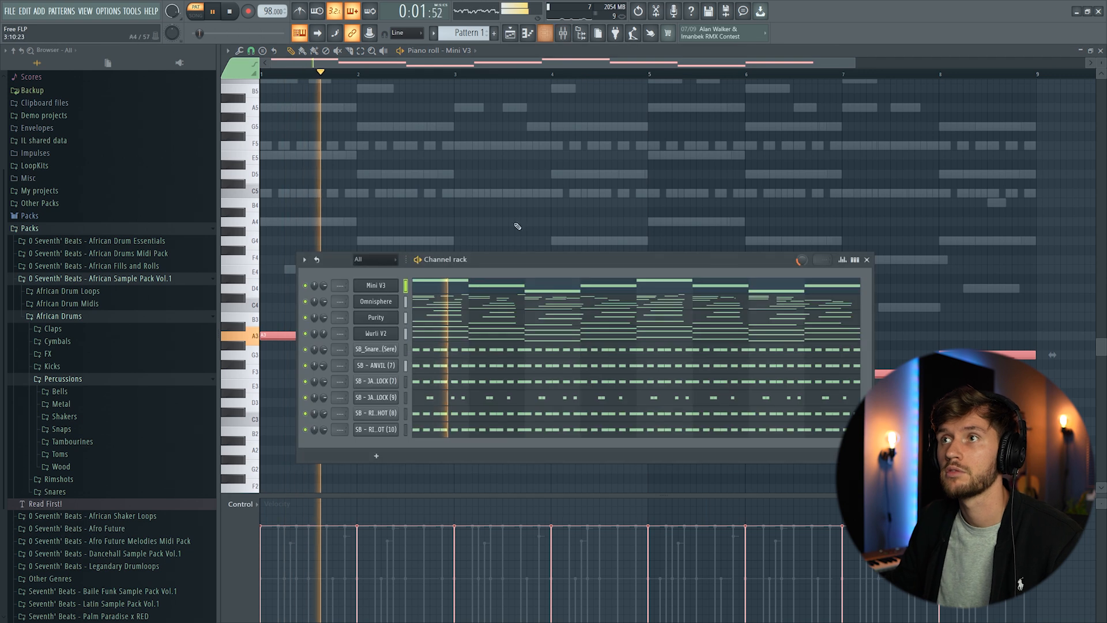
# - Stop playback and route the Mini V3 channel to mixer track Insert 15
pyautogui.click(389, 286)
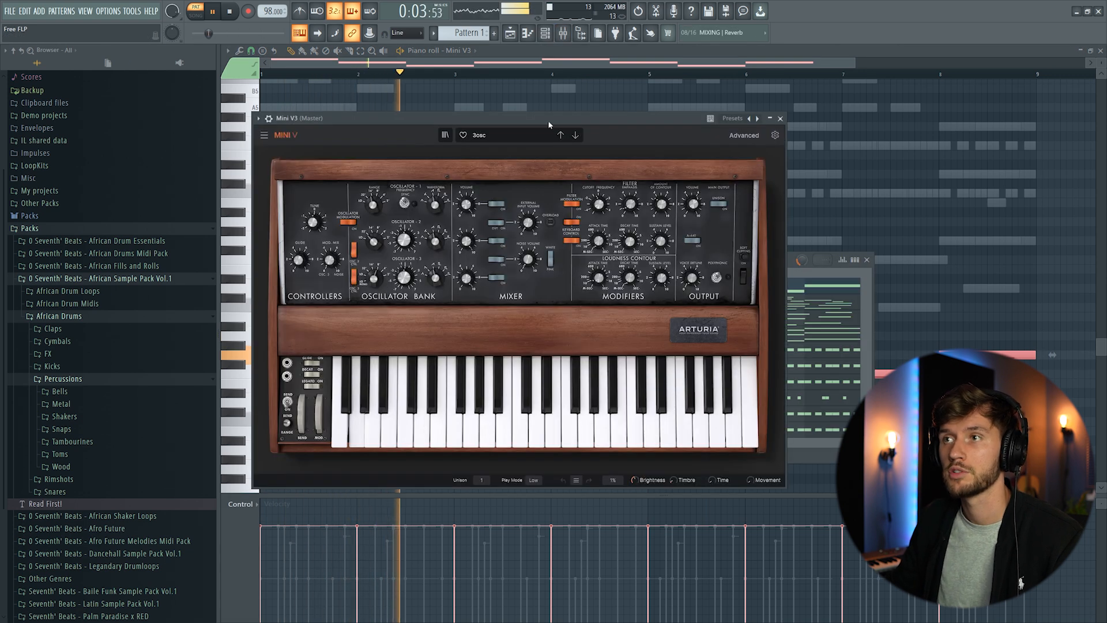
pyautogui.press('F9')
pyautogui.press('space')
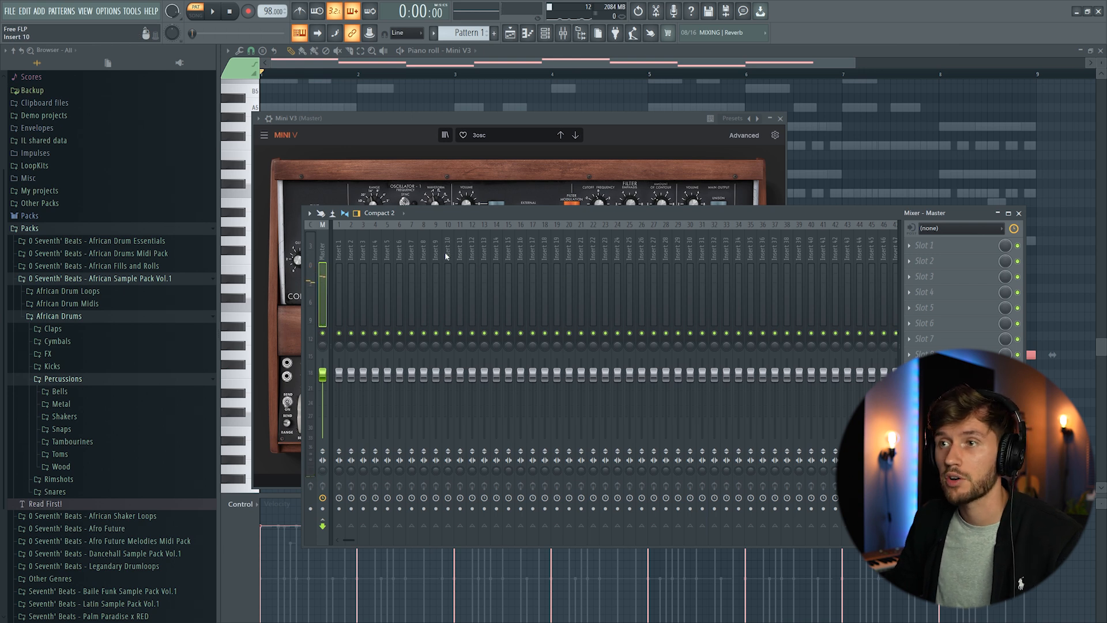
pyautogui.rightClick(507, 249)
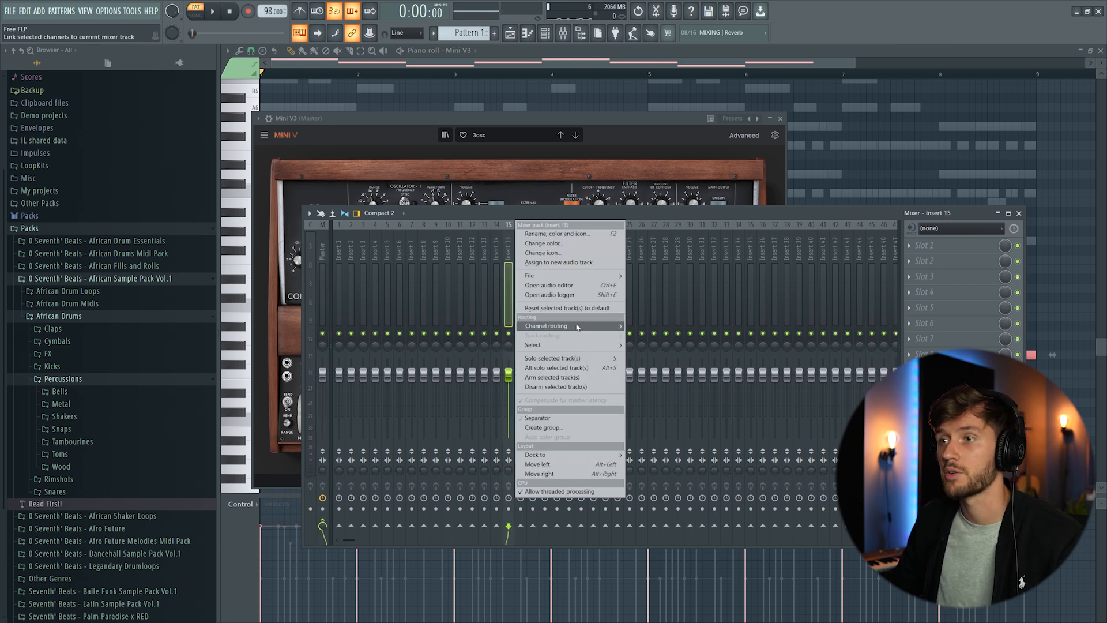
pyautogui.moveTo(581, 327)
pyautogui.click(672, 326)
# - Load Fruity Parametric EQ 2 on the Mini V3 mixer track and low-pass the bass with band 2 at about 141 Hz
pyautogui.click(924, 245)
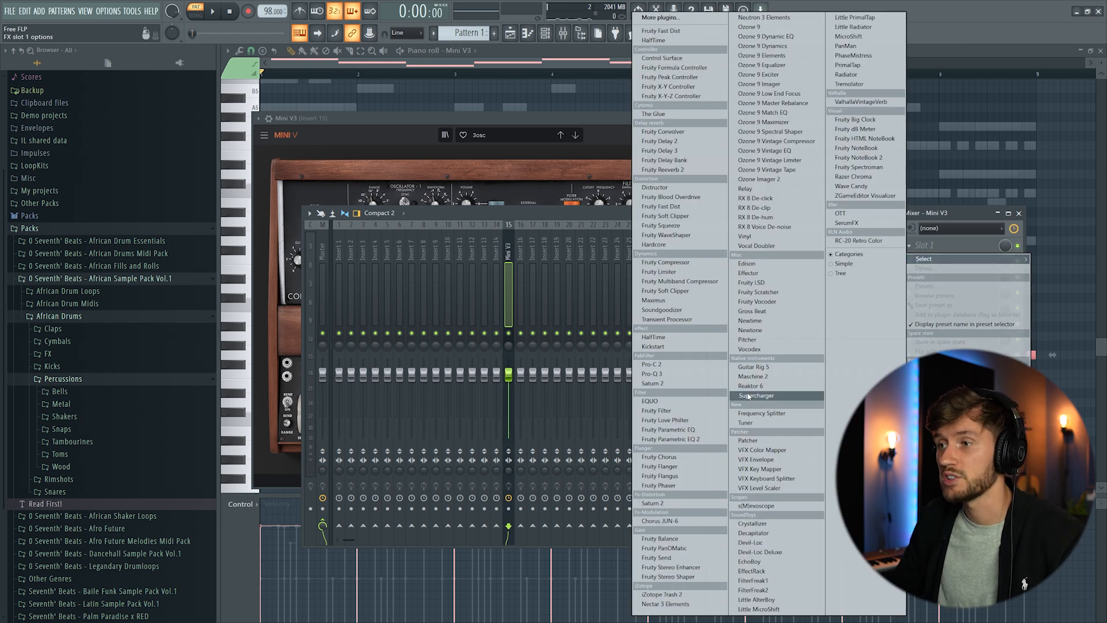
pyautogui.click(670, 439)
pyautogui.moveTo(464, 186); pyautogui.dragTo(310, 187)
pyautogui.press('space')
pyautogui.press('space')
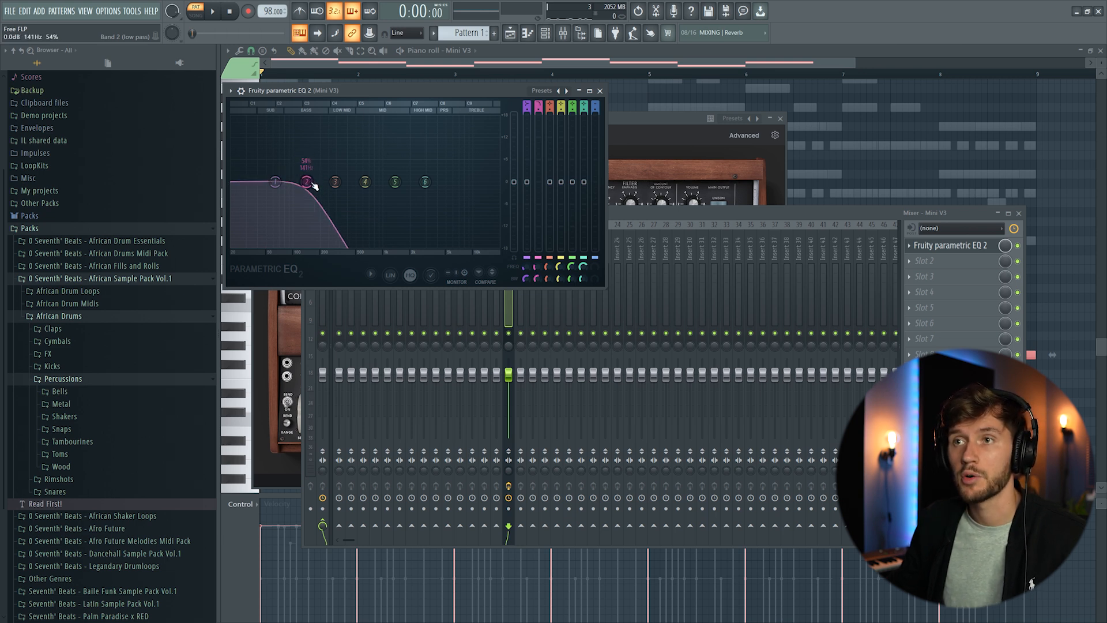
# - During playback, tune the band 2 low-pass to about 130 Hz, lower band 1's frequency and cut band 3 about 6.9 dB at 87 Hz
pyautogui.press('space')
pyautogui.moveTo(302, 181); pyautogui.dragTo(300, 182)
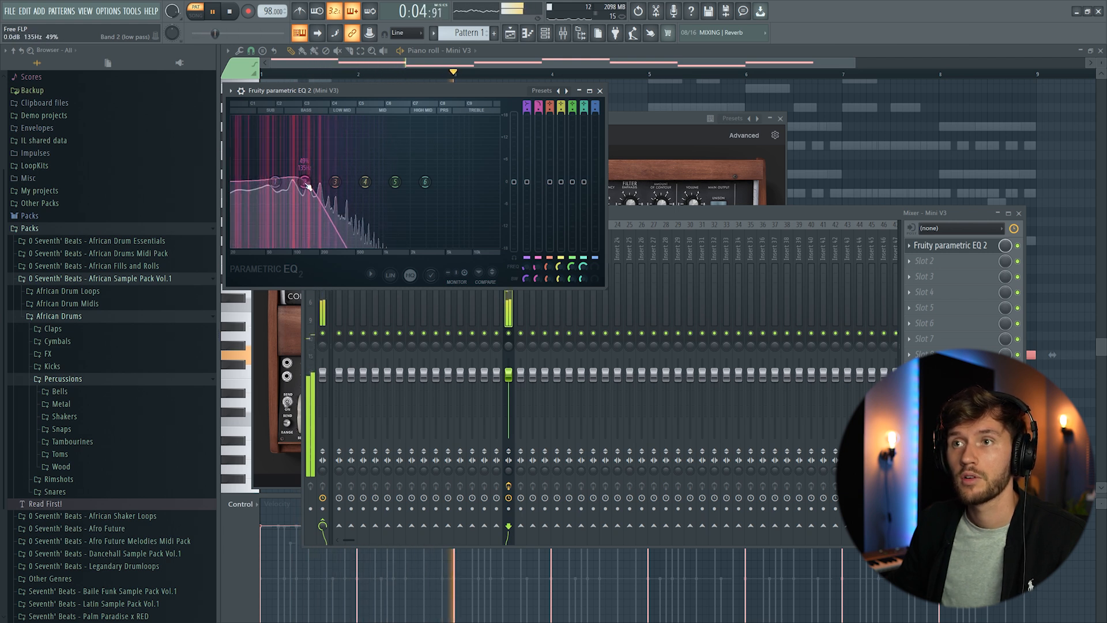
pyautogui.moveTo(307, 182); pyautogui.dragTo(303, 181)
pyautogui.scroll(5, 306, 185)
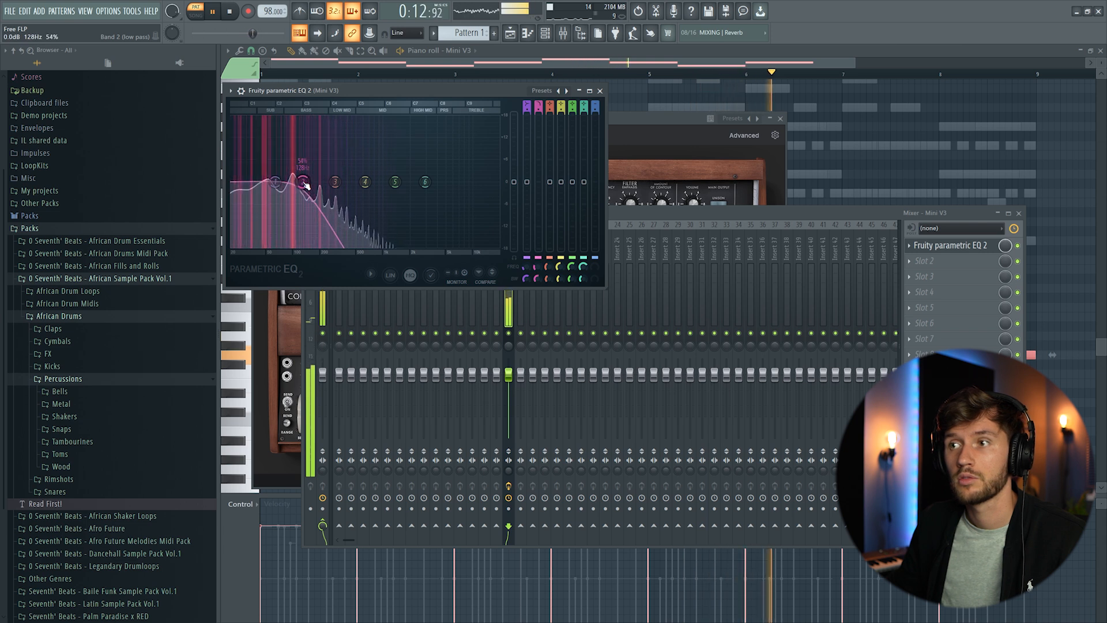
pyautogui.moveTo(538, 267); pyautogui.dragTo(536, 280)
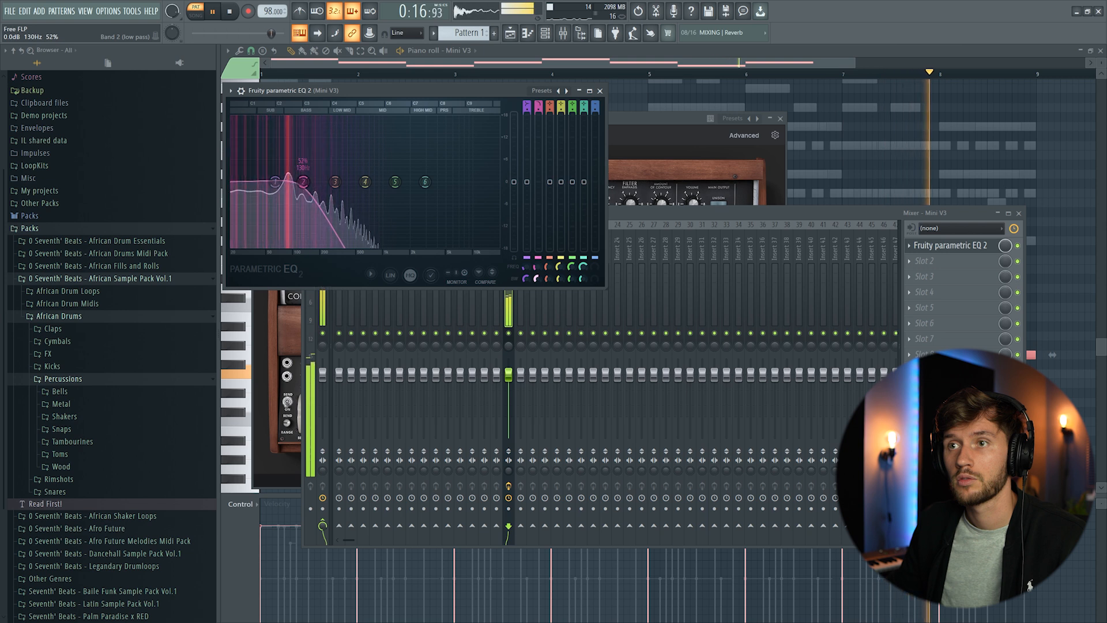
pyautogui.moveTo(276, 183)
pyautogui.mouseDown()
pyautogui.moveTo(279, 157)
pyautogui.moveTo(261, 183)
pyautogui.mouseUp()
pyautogui.moveTo(335, 182); pyautogui.dragTo(291, 211)
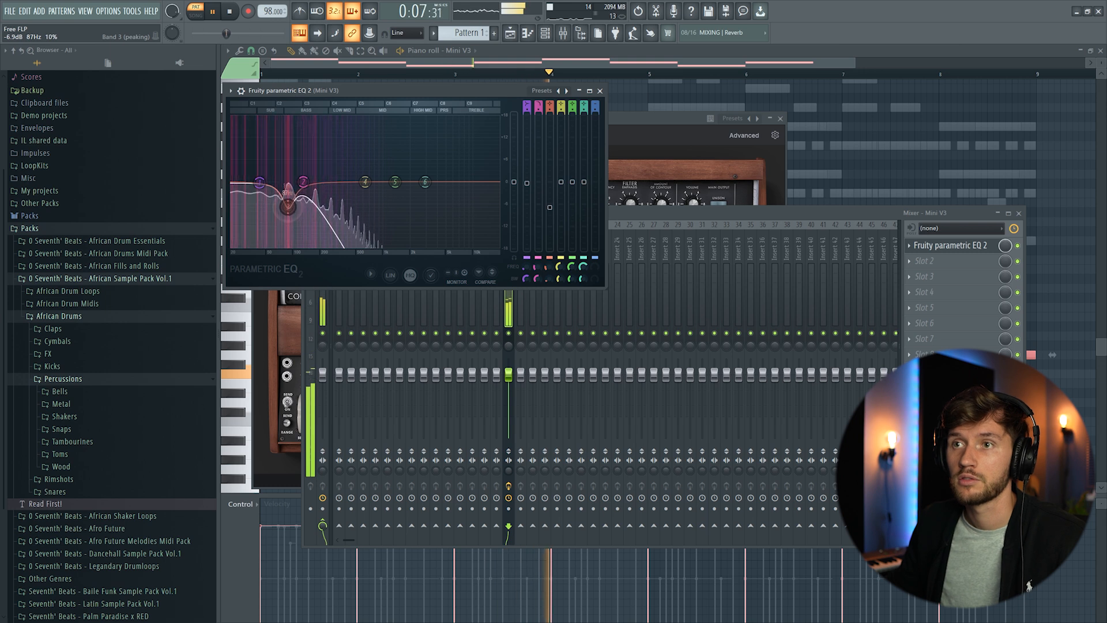
# - Lower the Mini V3 mixer track's volume while listening, then show the channel rack and stop playback
pyautogui.click(735, 213)
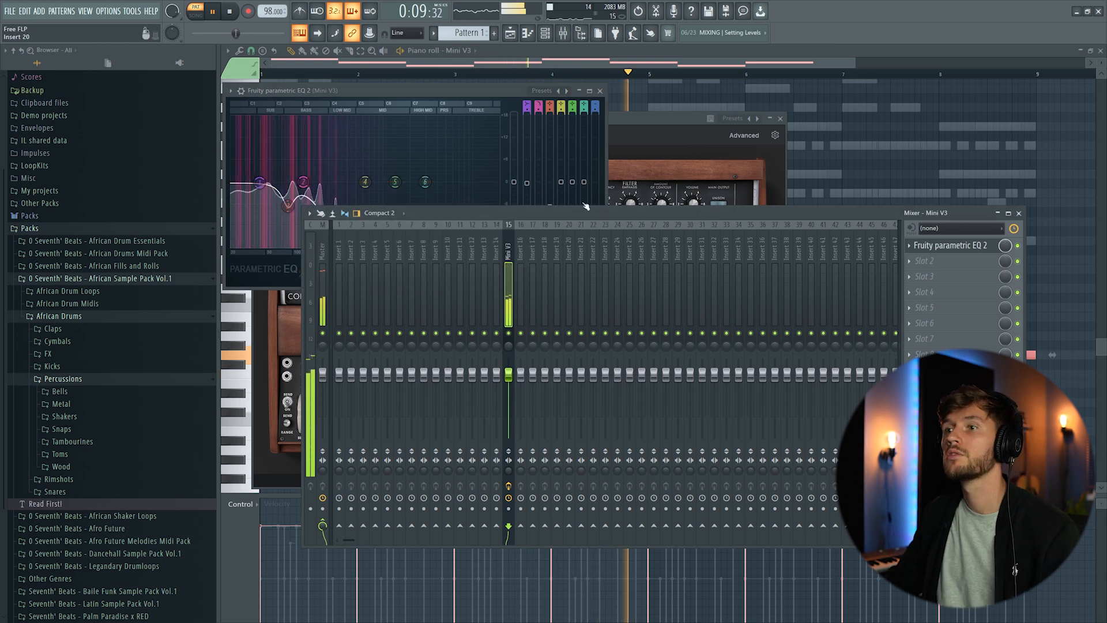
pyautogui.moveTo(515, 380); pyautogui.dragTo(515, 402)
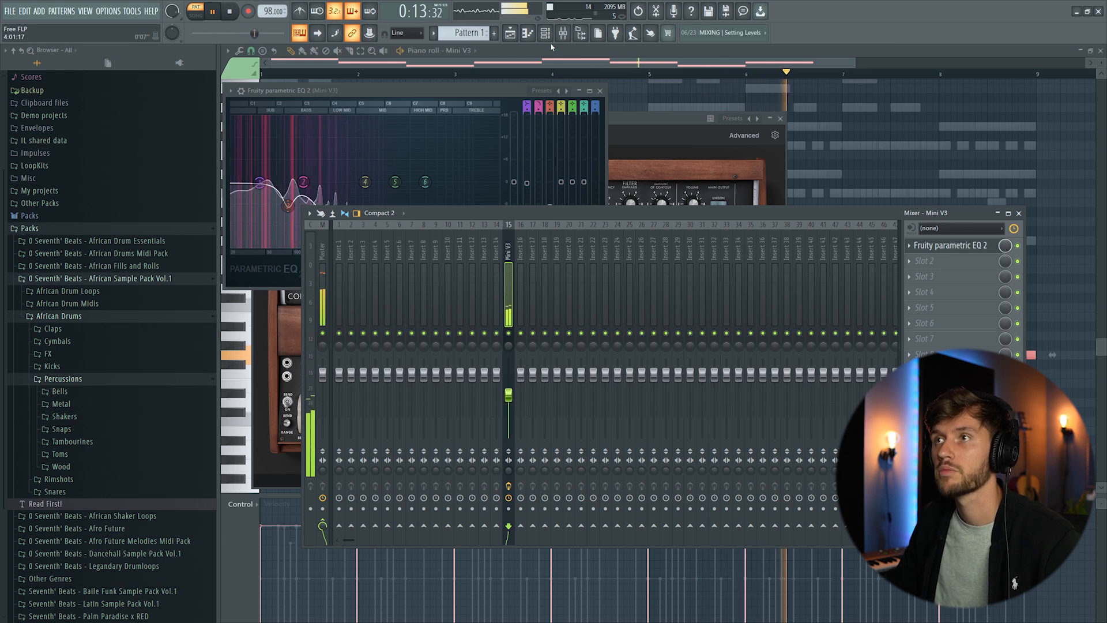
pyautogui.press('F6')
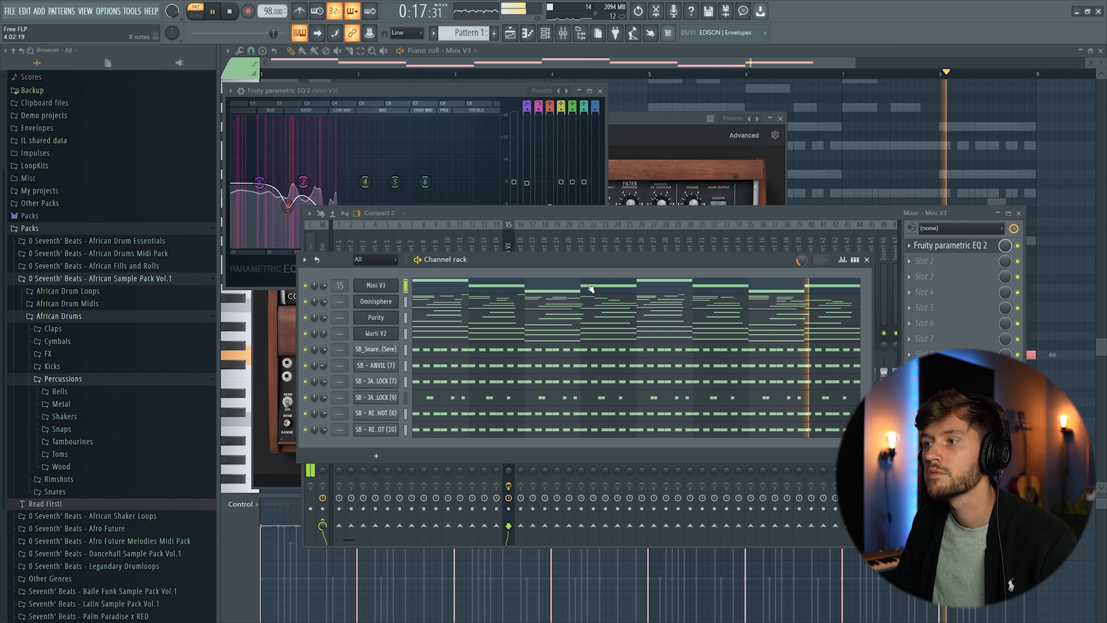
pyautogui.press('space')
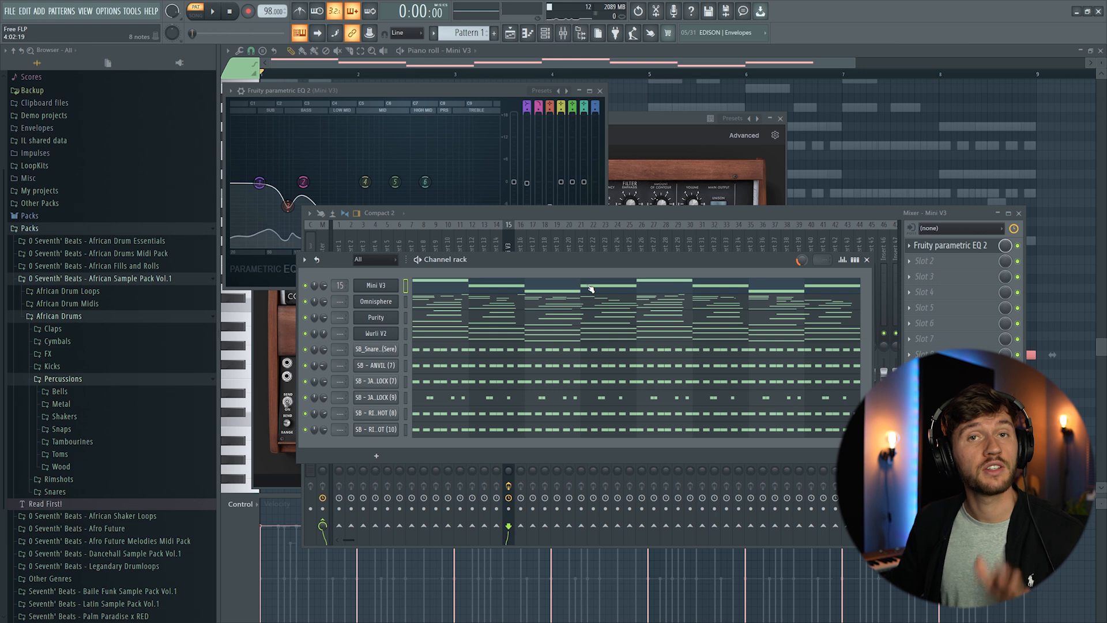
# - Audition samples in the African Sample Pack's Regular Kicks folder and add SB - KICK (8) as a channel above the snare
pyautogui.click(76, 367)
pyautogui.click(92, 392)
pyautogui.scroll(-4, 97, 424)
pyautogui.click(89, 300)
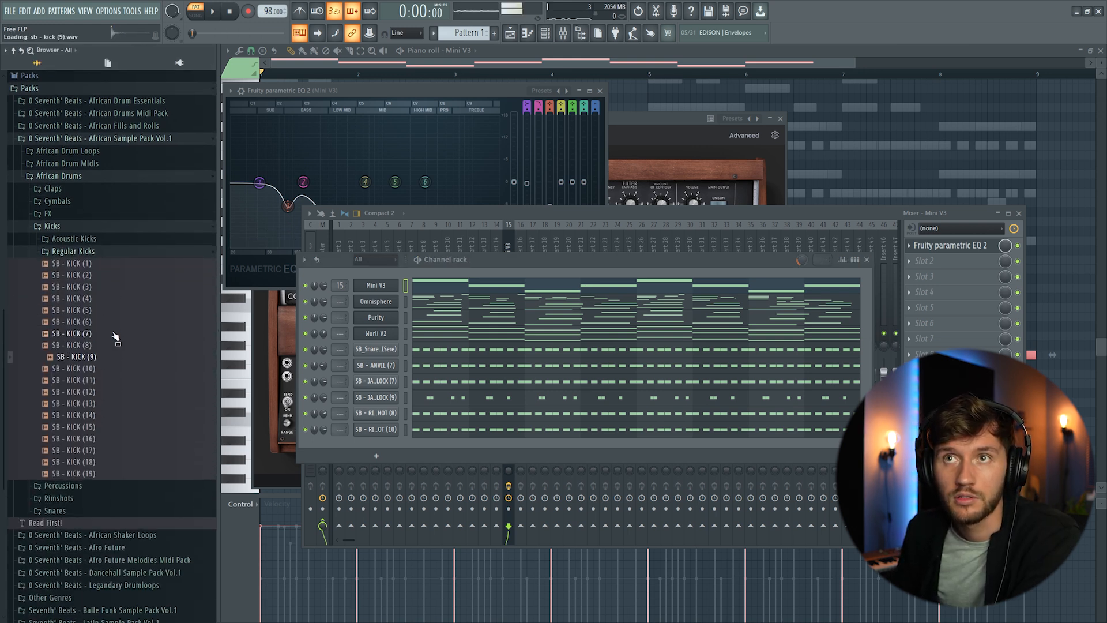
pyautogui.moveTo(115, 338); pyautogui.dragTo(390, 335)
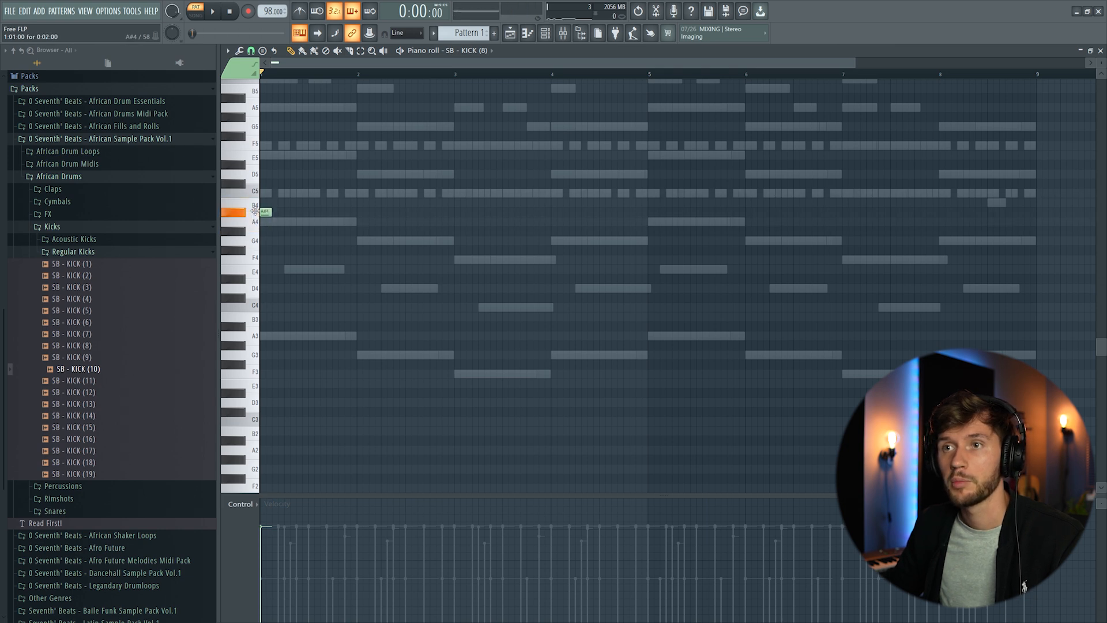
# - Write A#4 kicks on every beat of SB - KICK (8), duplicate them across four bars and play them back
pyautogui.moveTo(254, 210); pyautogui.dragTo(456, 212)
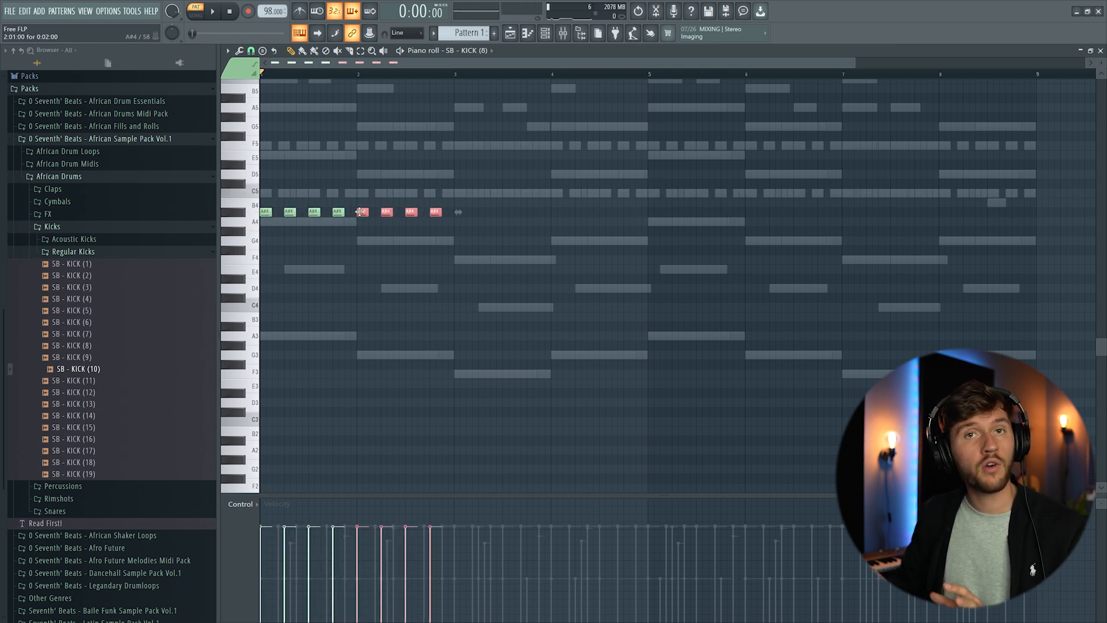
pyautogui.hotkey('ctrl', 'a')
pyautogui.hotkey('ctrl', 'b')
pyautogui.press('space')
pyautogui.hotkey('ctrl', 'd')
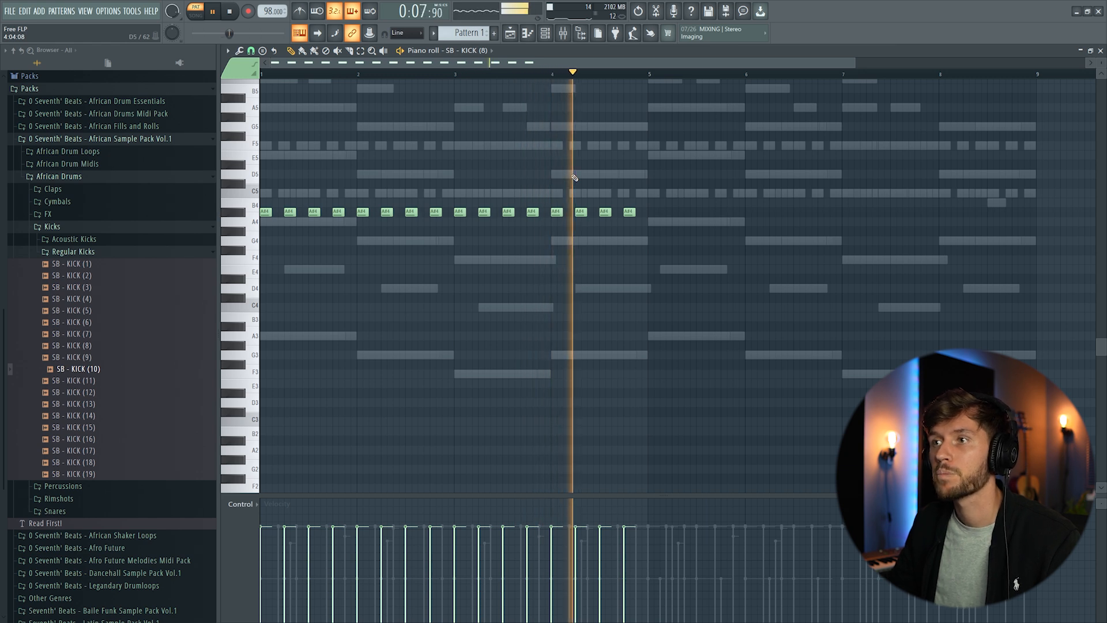
pyautogui.press('space')
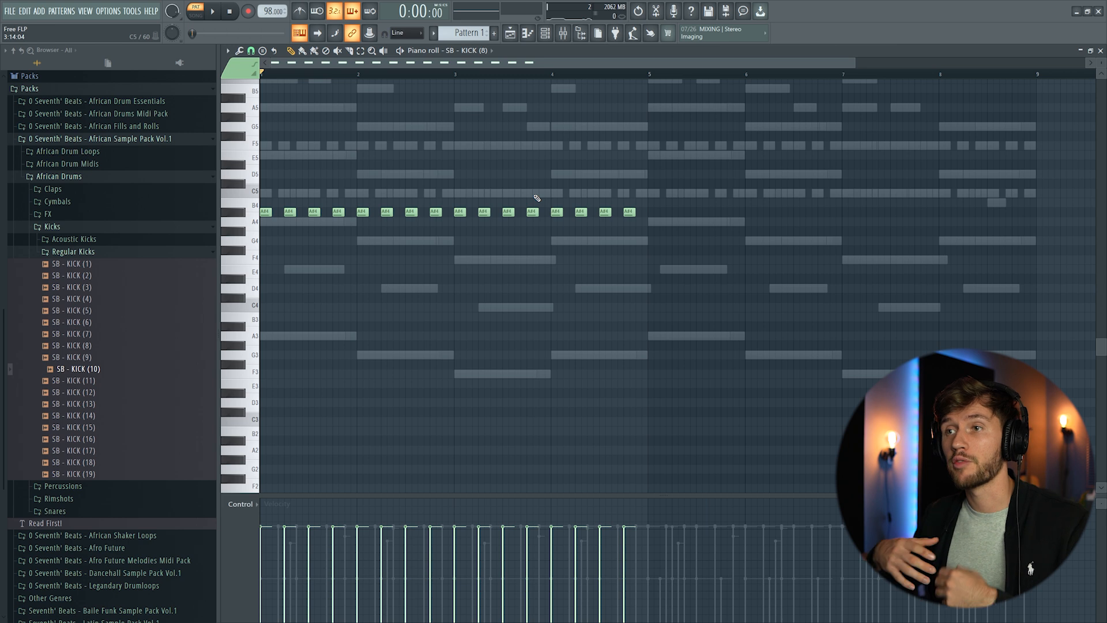
# - Add an extra A#4 kick on step 3 of bar 3 and audition the pattern
pyautogui.click(465, 212)
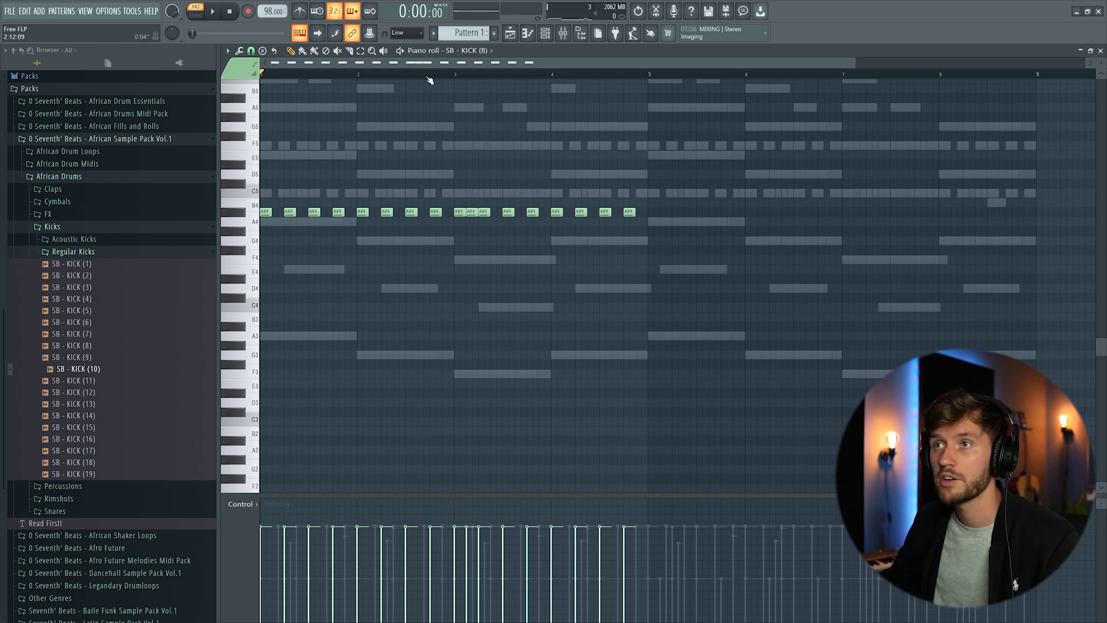
pyautogui.press('space')
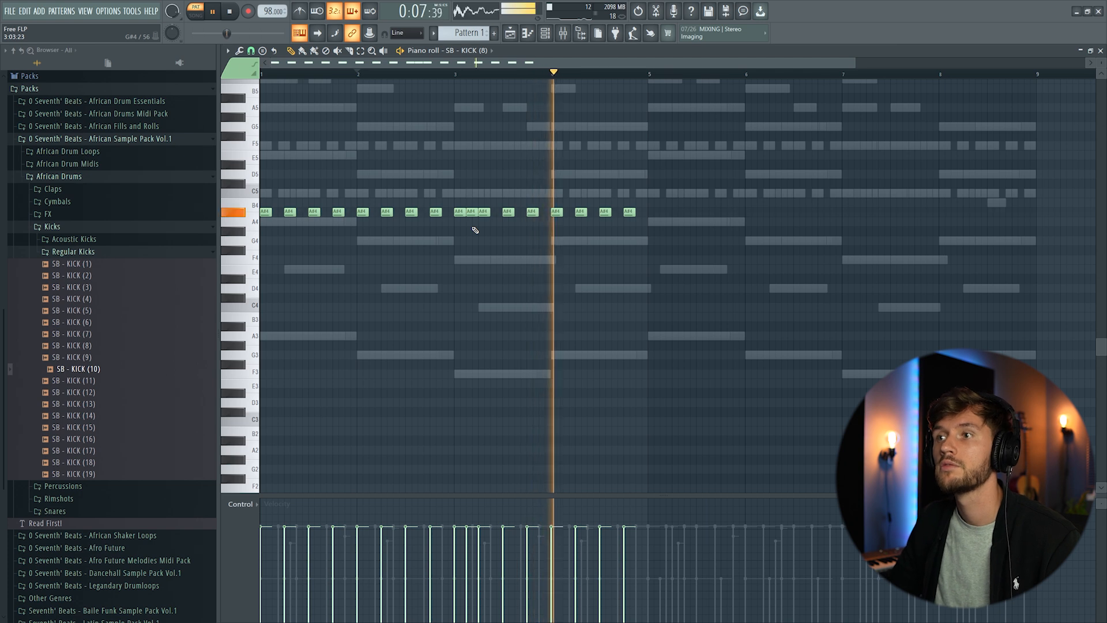
pyautogui.press('space')
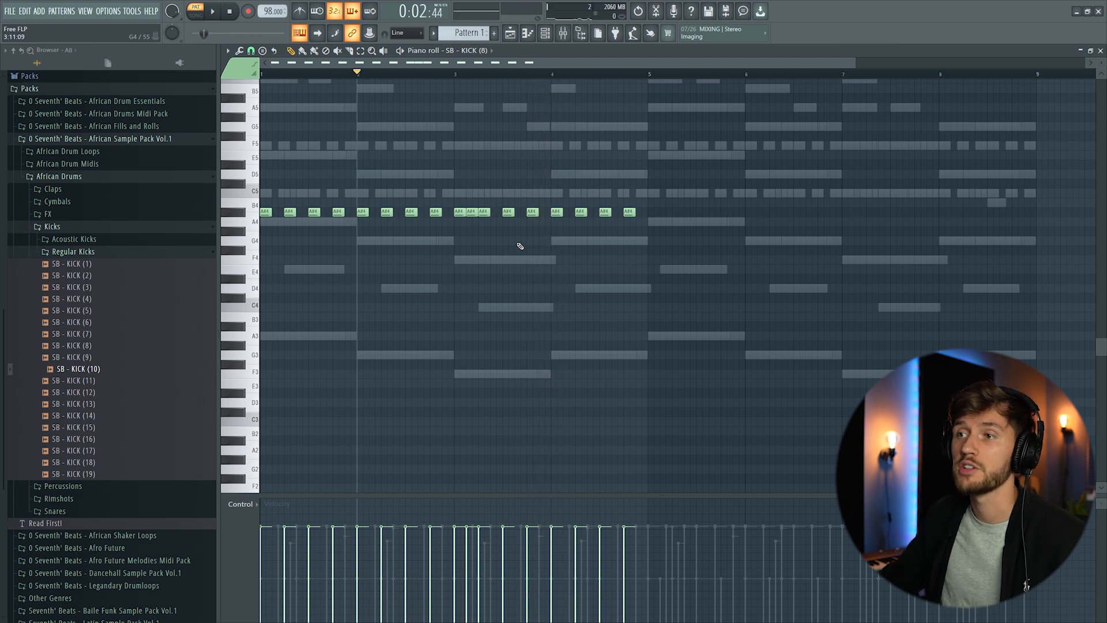
# - Add a lower F#4 kick on step 11 of bar 3 and audition it with the beat
pyautogui.click(518, 242)
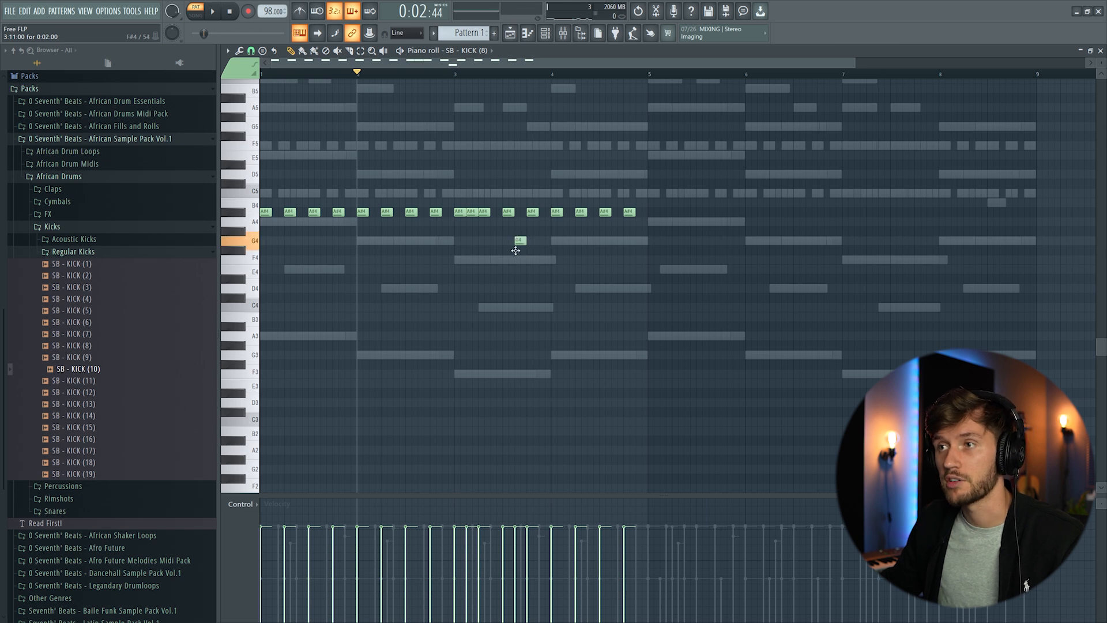
pyautogui.press('space')
pyautogui.moveTo(516, 251); pyautogui.dragTo(515, 256)
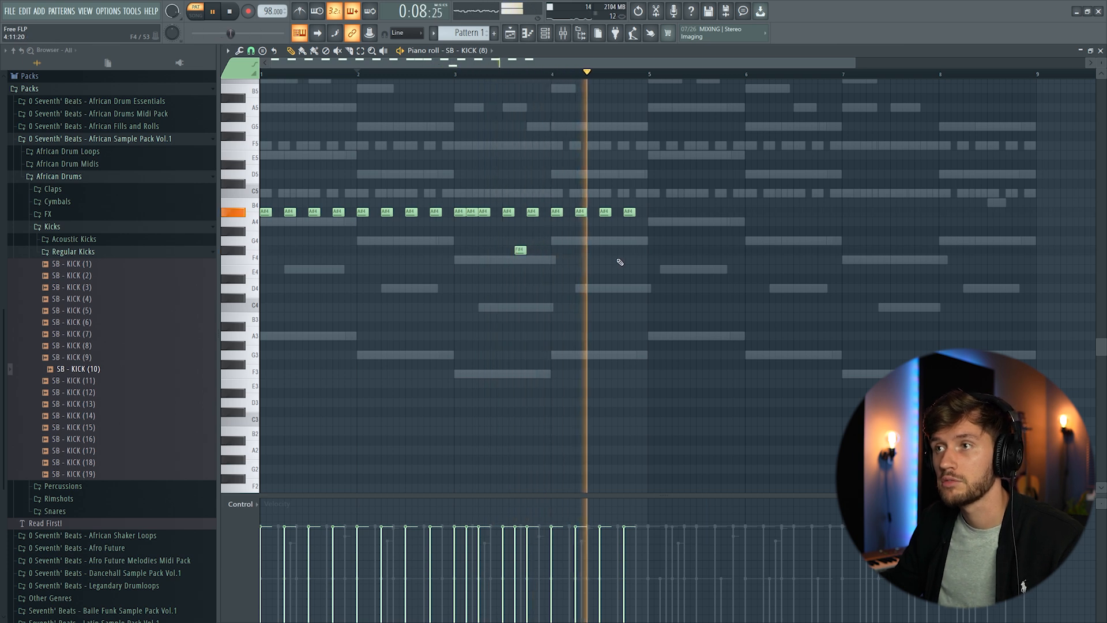
pyautogui.press('space')
# - Duplicate the four-bar kick pattern to fill all eight bars
pyautogui.hotkey('ctrl', 'a')
pyautogui.moveTo(451, 65)
pyautogui.mouseDown()
pyautogui.moveTo(700, 71)
pyautogui.moveTo(439, 80)
pyautogui.mouseUp()
pyautogui.hotkey('ctrl', 'b')
pyautogui.click(612, 145)
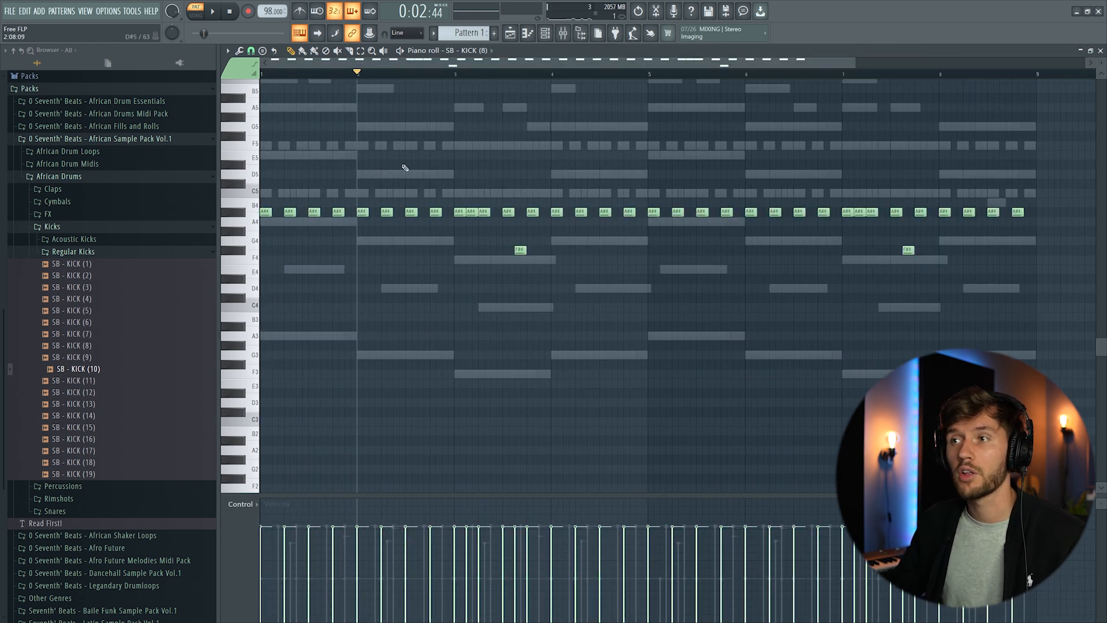
# - Set the piano roll snap to 1/3 step, add a quick extra A#4 kick after bar 4's first beat and audition it
pyautogui.click(251, 52)
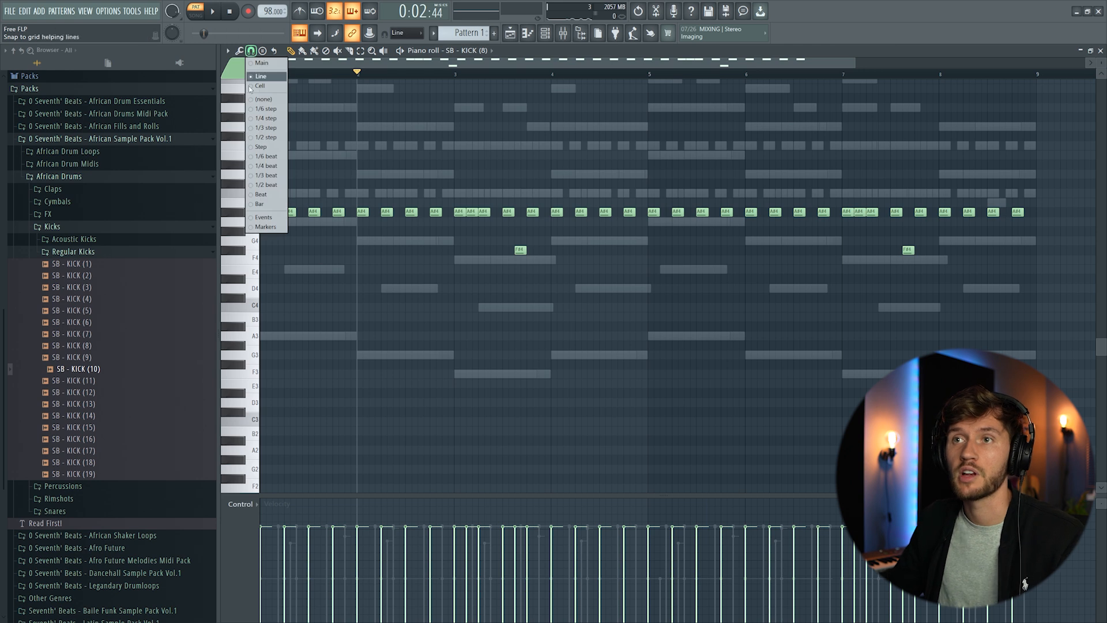
pyautogui.click(265, 127)
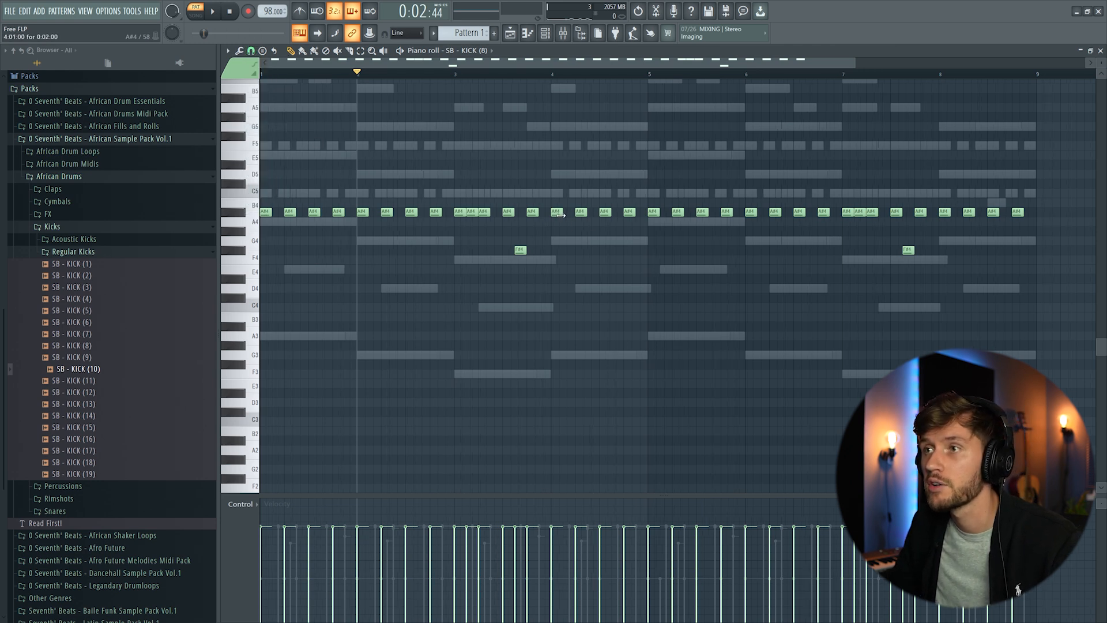
pyautogui.moveTo(856, 62); pyautogui.dragTo(600, 68)
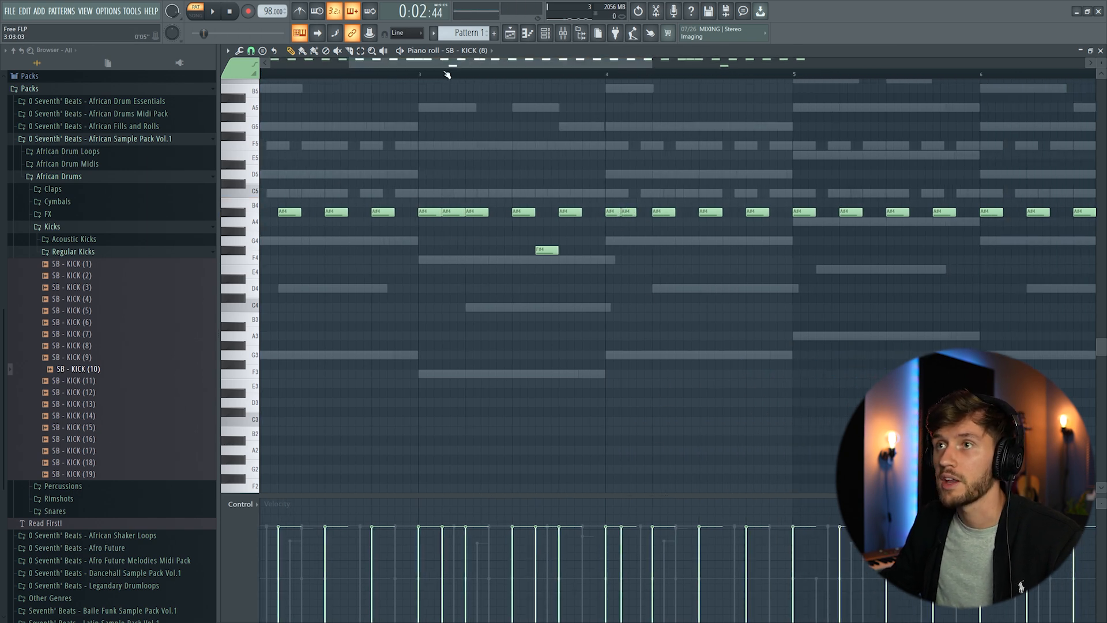
pyautogui.press('space')
pyautogui.press('space')
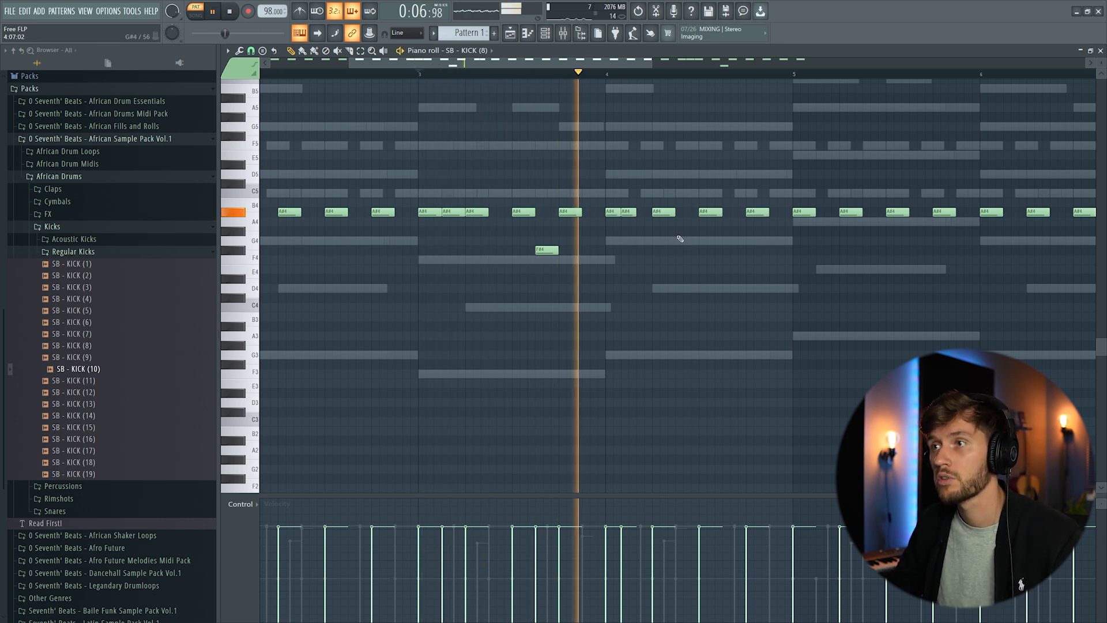
pyautogui.press('space')
pyautogui.press('space')
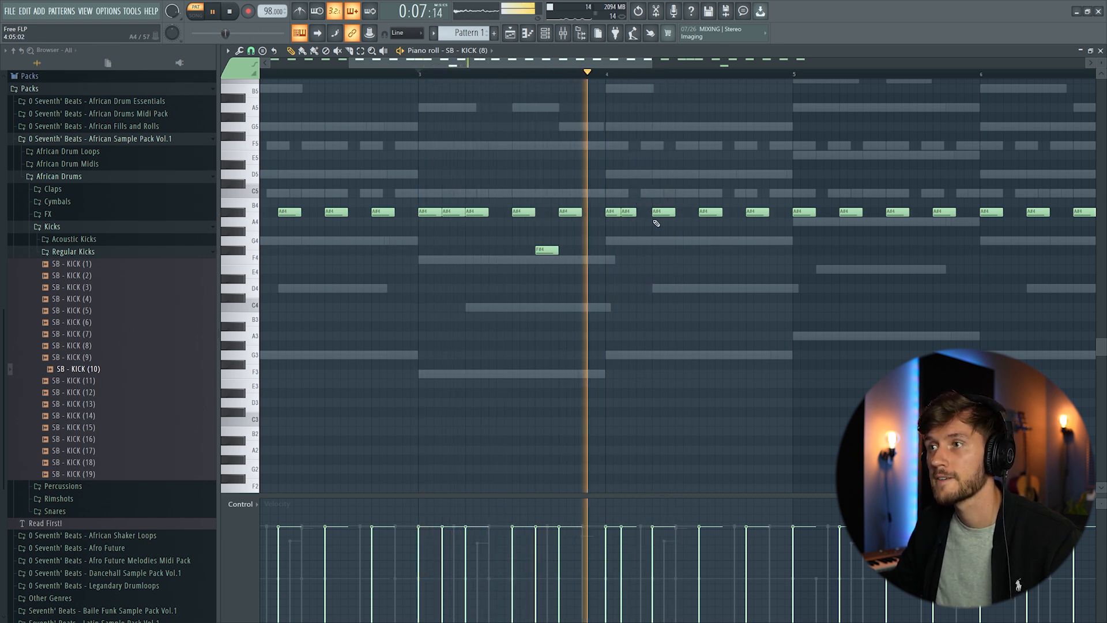
pyautogui.scroll(-3, 507, 60)
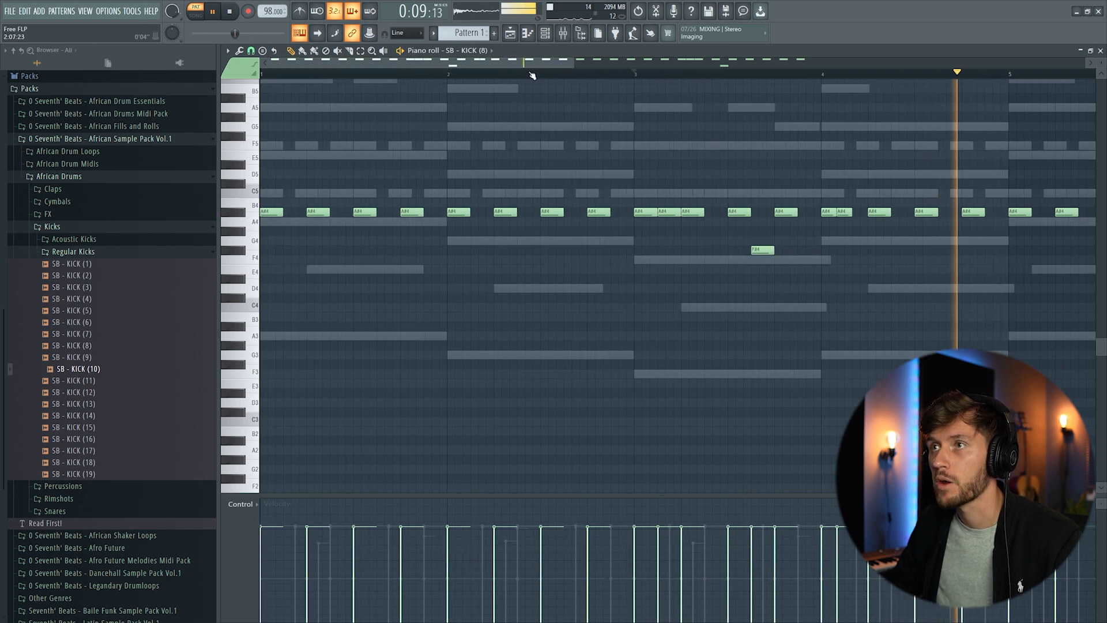
pyautogui.press('space')
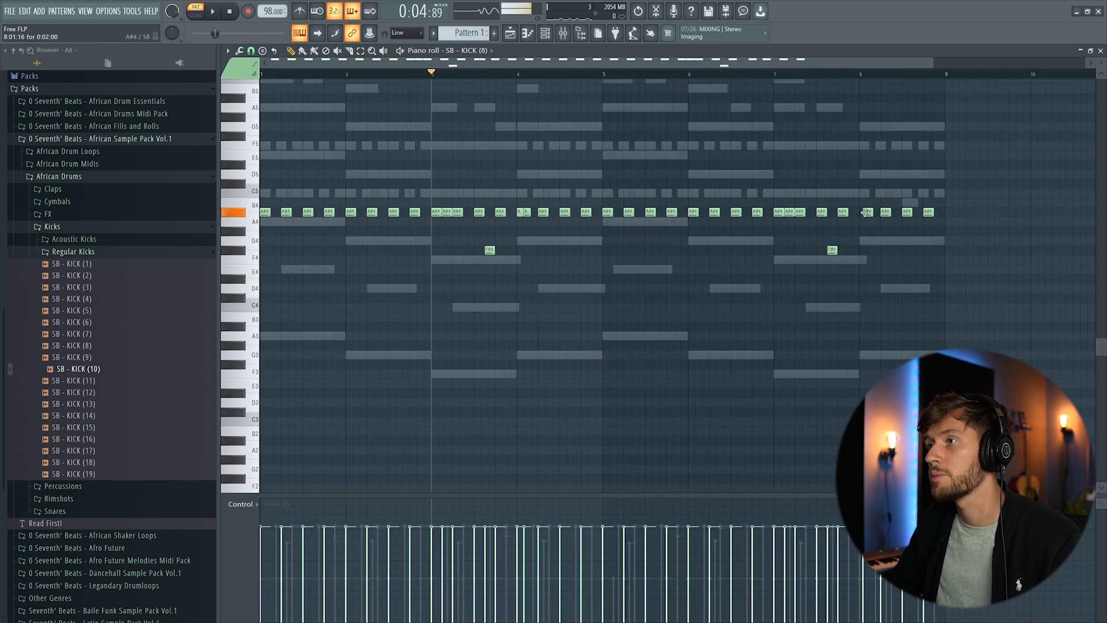
# - Add SB - CONGA (2) and SB_Tom_ (Parte) from the Toms percussion folder as channels and preview both samples
pyautogui.press('F6')
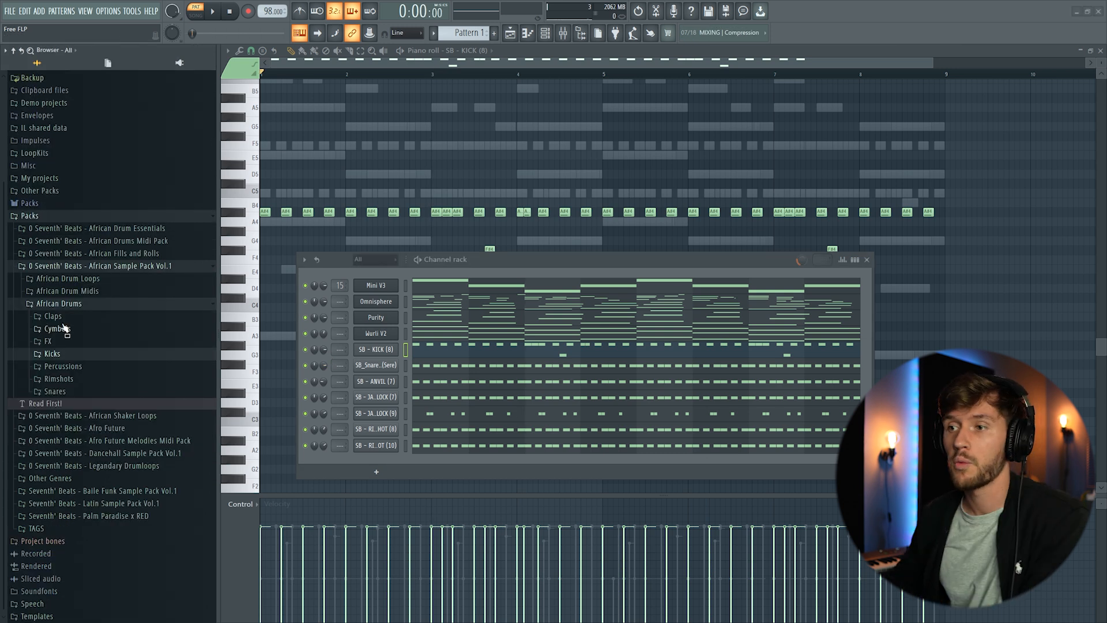
pyautogui.click(81, 372)
pyautogui.scroll(-4, 125, 397)
pyautogui.click(151, 390)
pyautogui.scroll(-5, 152, 391)
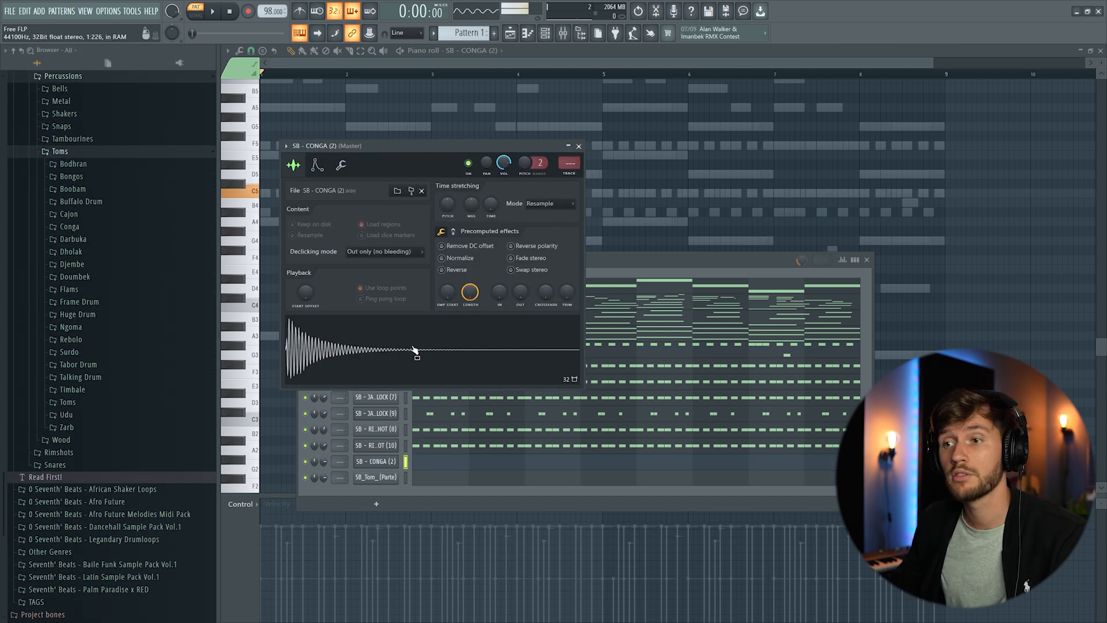
pyautogui.click(380, 477)
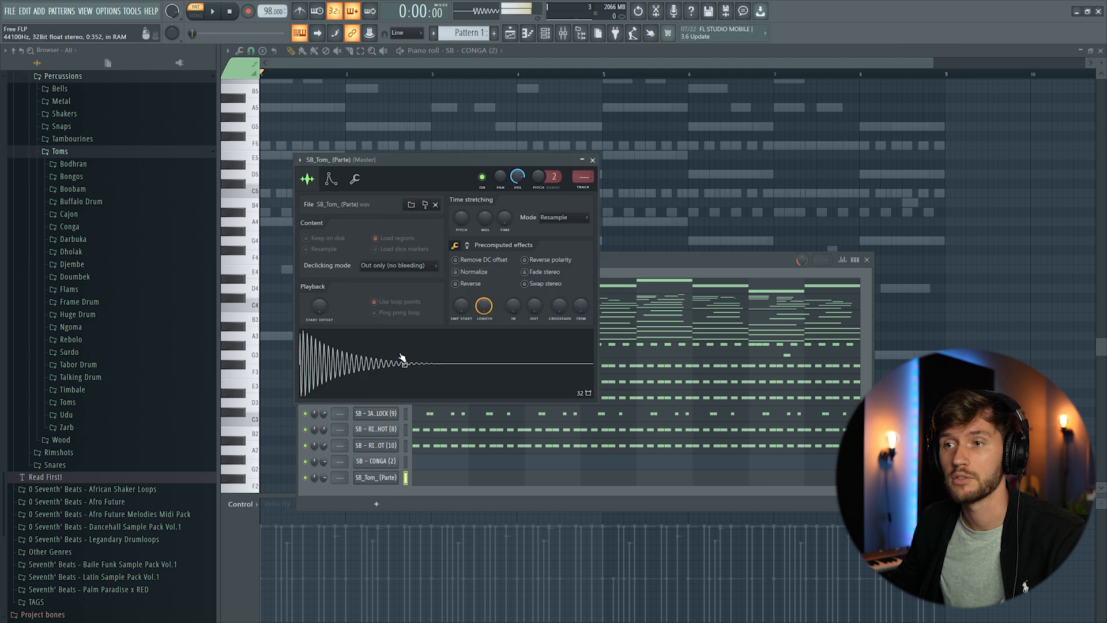
# - Add a C5 conga hit two steps long on step 7 of each of the first four bars, with the beat playing
pyautogui.click(288, 248)
pyautogui.scroll(2, 294, 250)
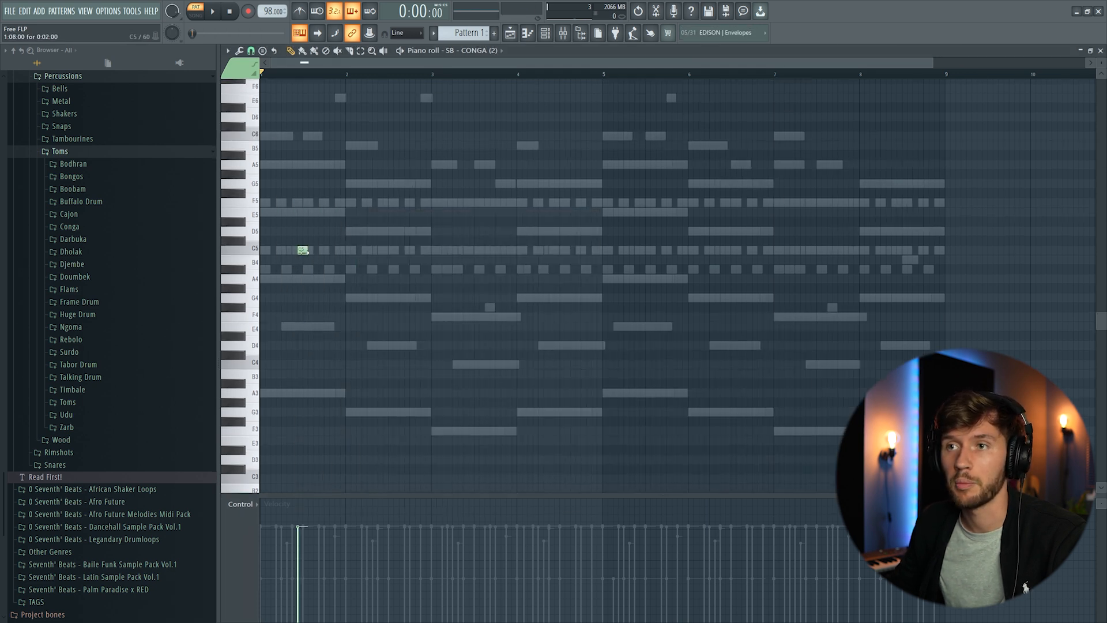
pyautogui.moveTo(302, 251); pyautogui.dragTo(297, 251)
pyautogui.press('space')
pyautogui.click(382, 249)
pyautogui.click(467, 250)
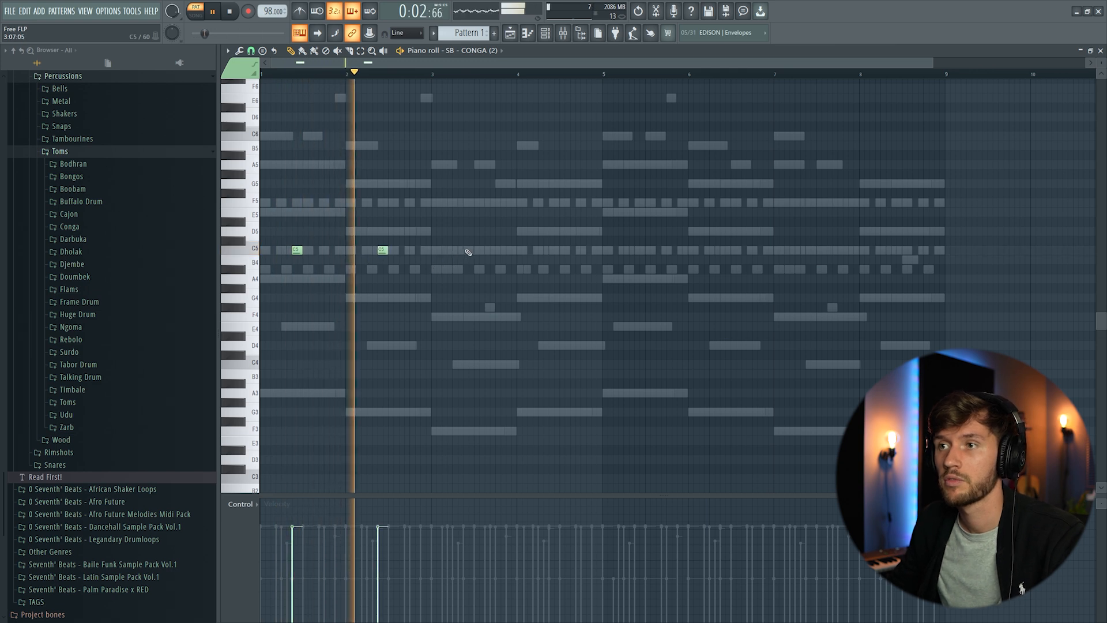
pyautogui.click(553, 250)
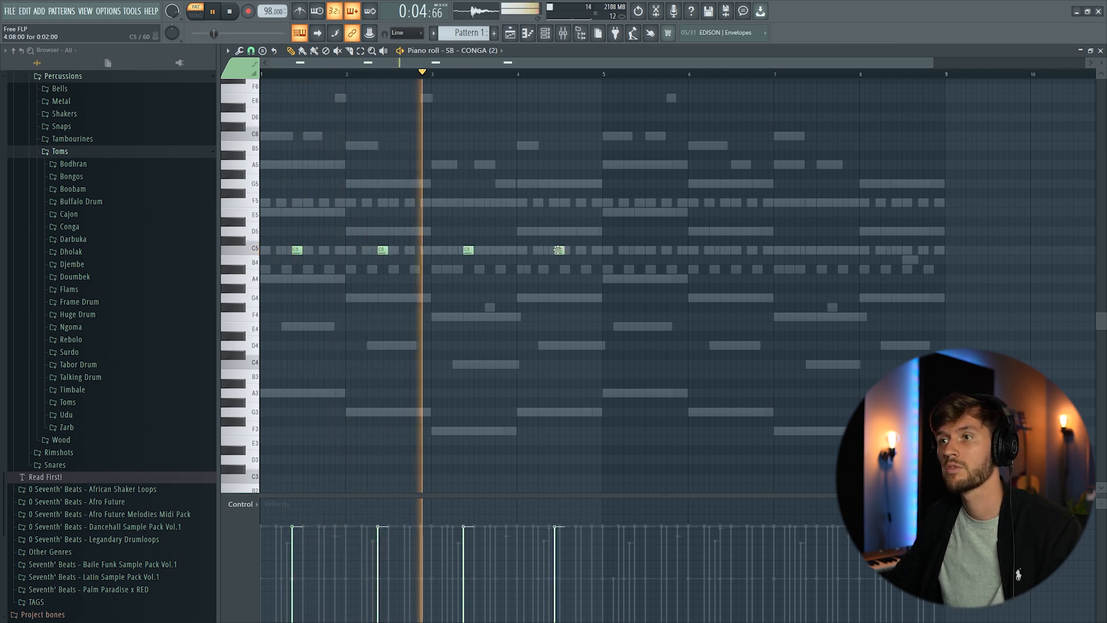
# - Duplicate the four-bar conga pattern to fill all eight bars, auditioning it with the beat
pyautogui.hotkey('ctrl', 'a')
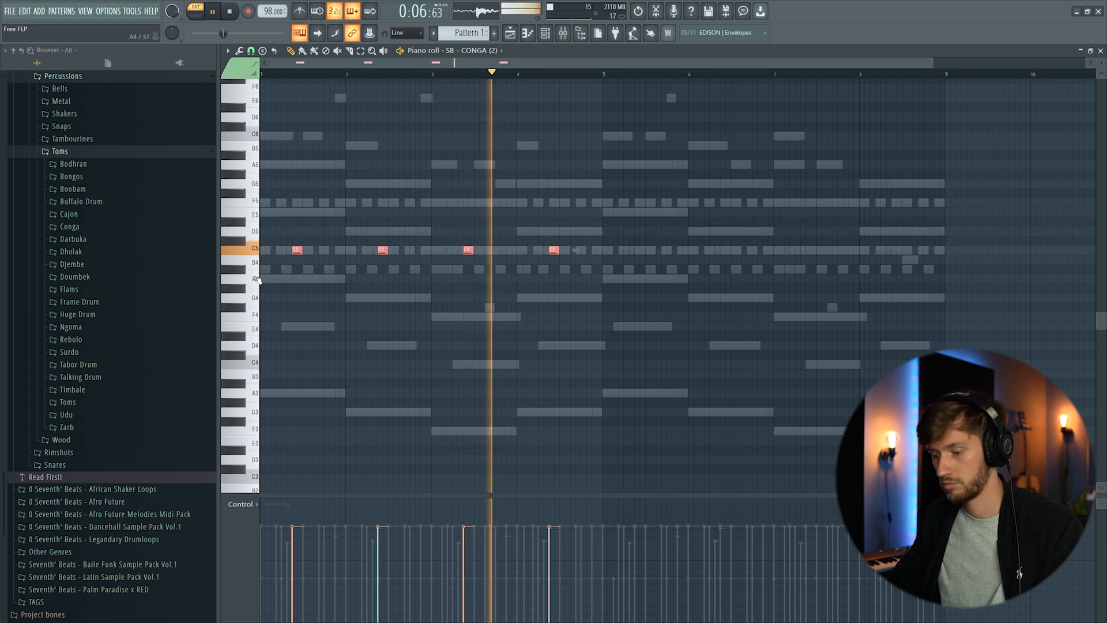
pyautogui.hotkey('ctrl', 'b')
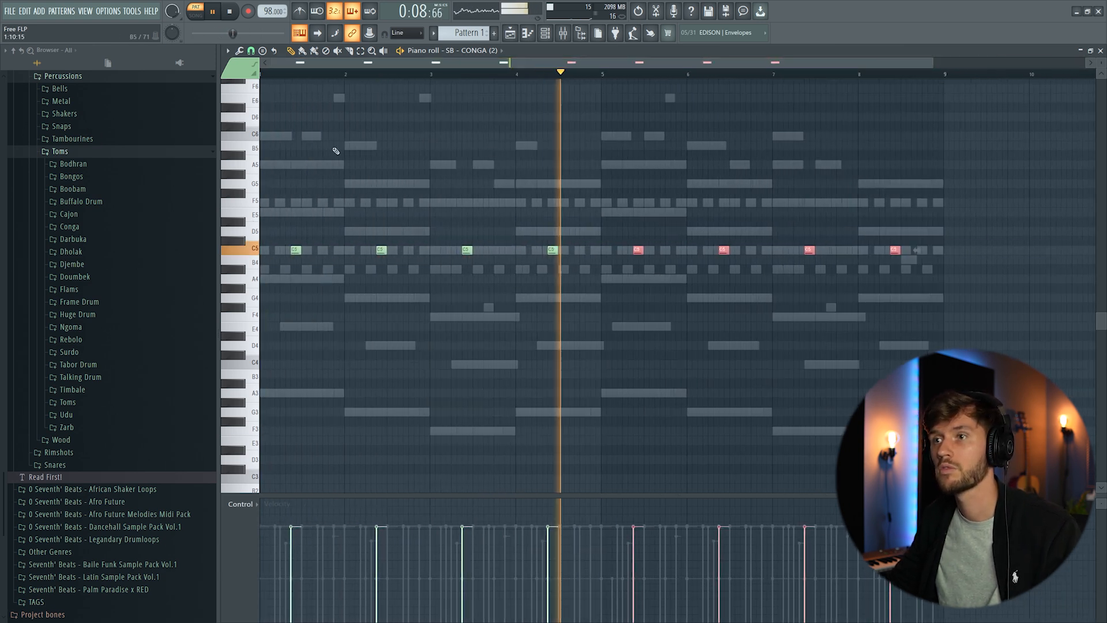
pyautogui.click(545, 33)
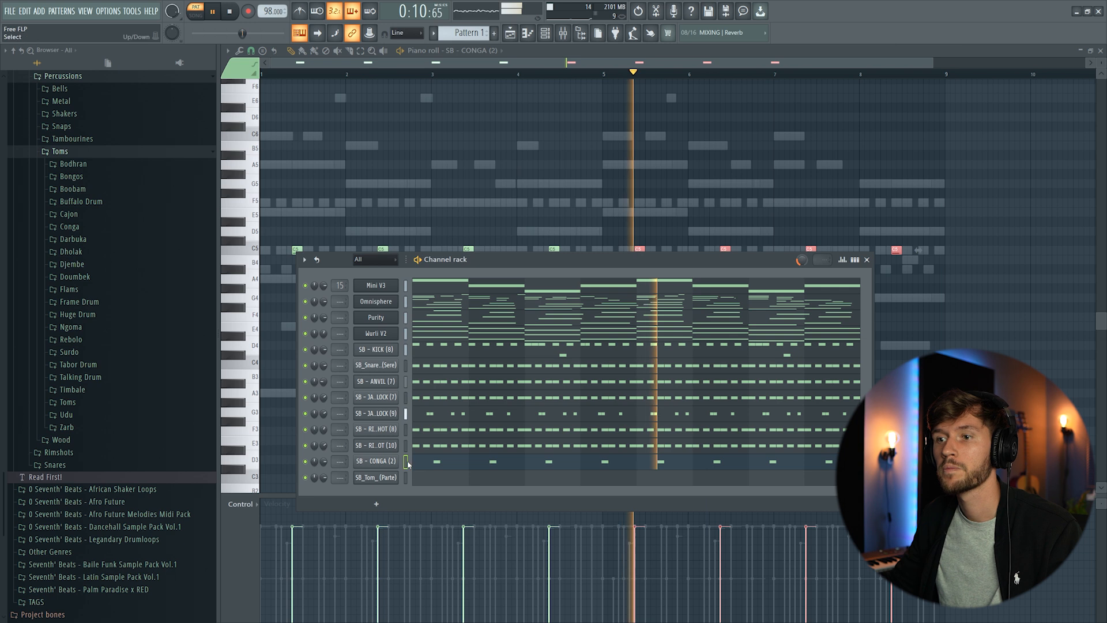
pyautogui.press('space')
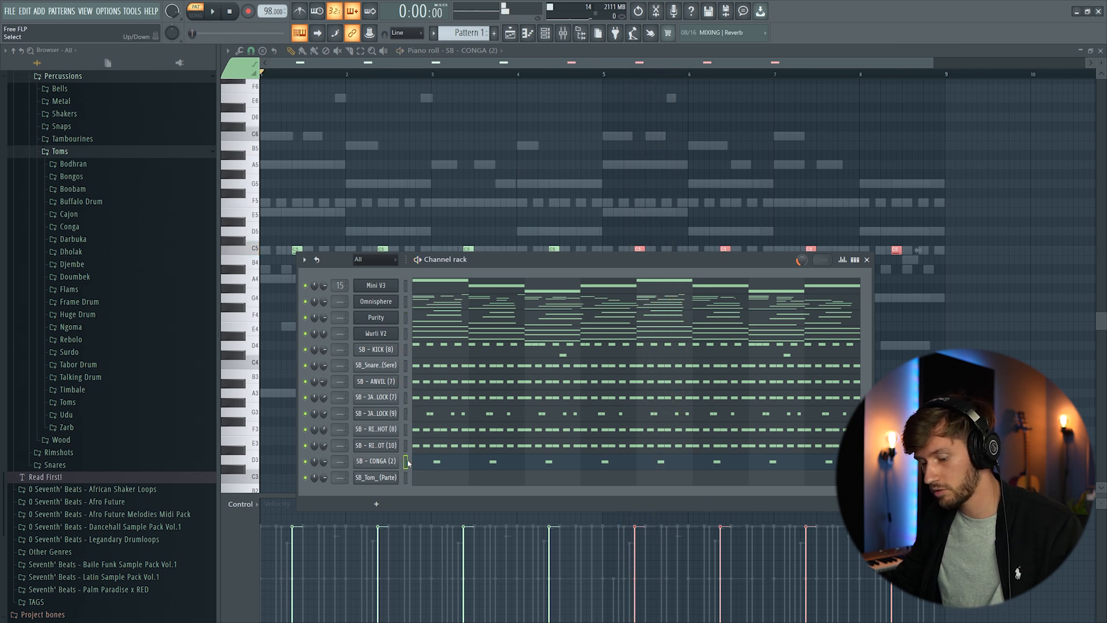
# - Copy the conga notes to the SB_Tom_ (Parte) channel, shift them to step 15 of each bar and audition them
pyautogui.click(408, 477)
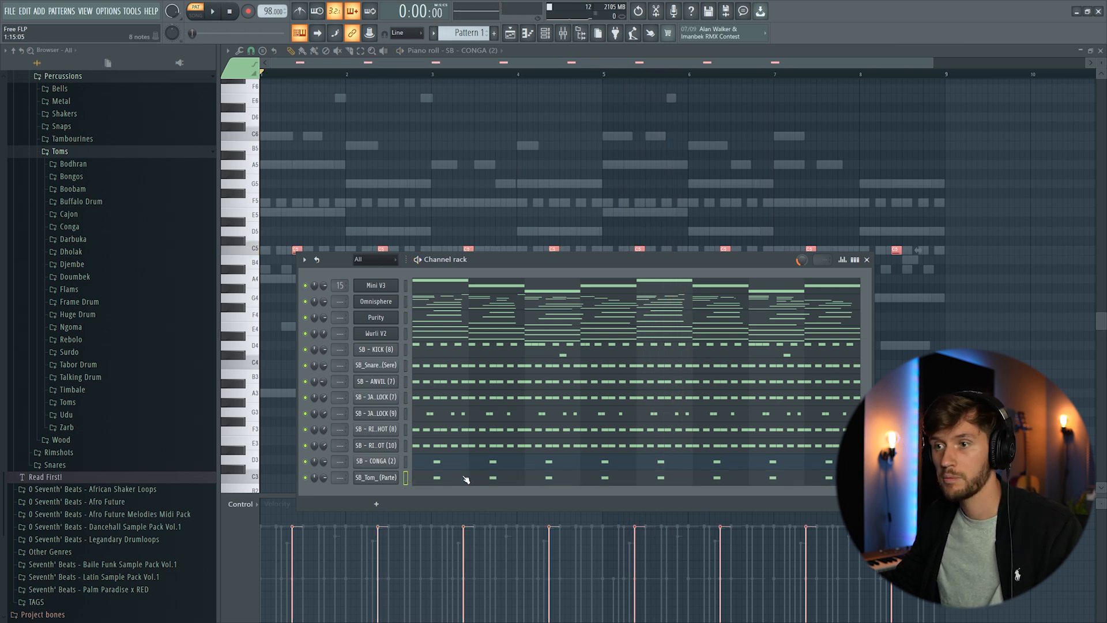
pyautogui.press('F6')
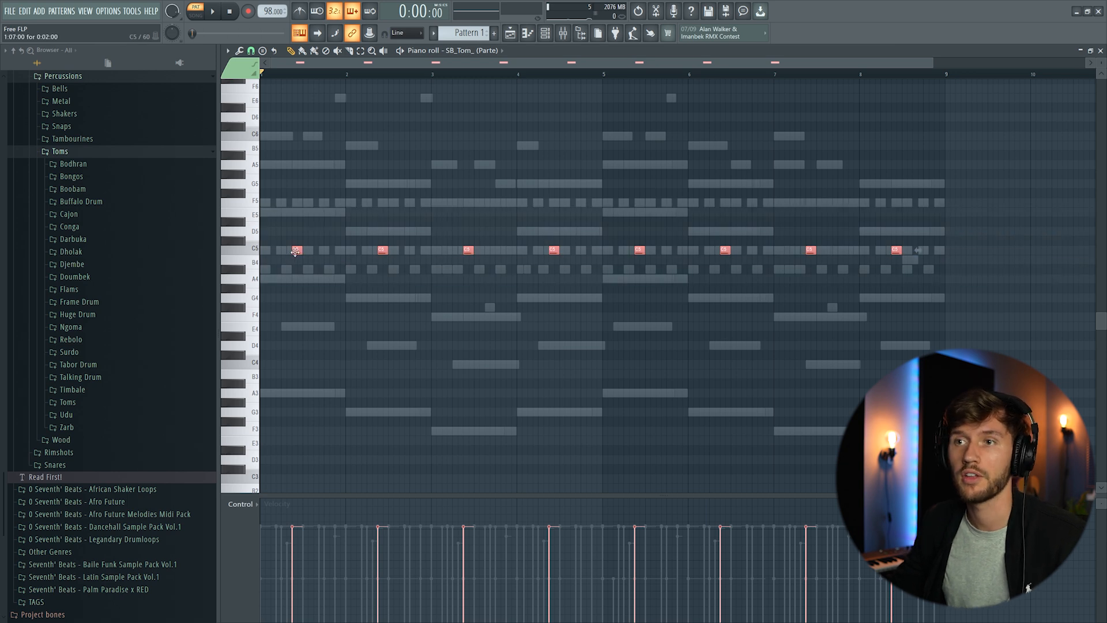
pyautogui.moveTo(296, 252); pyautogui.dragTo(336, 252)
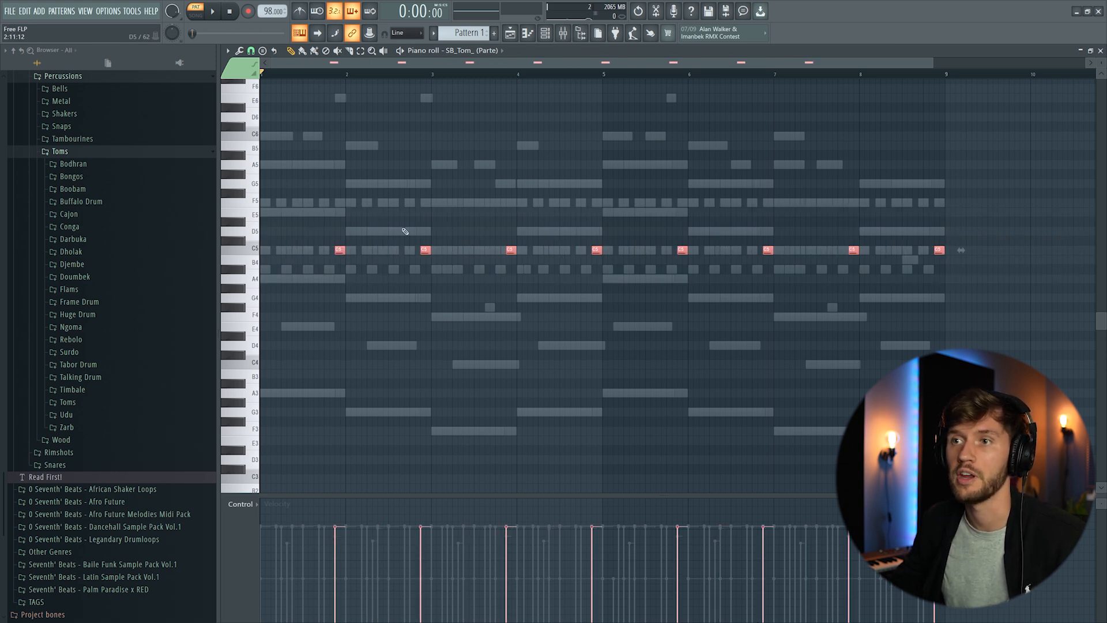
pyautogui.press('space')
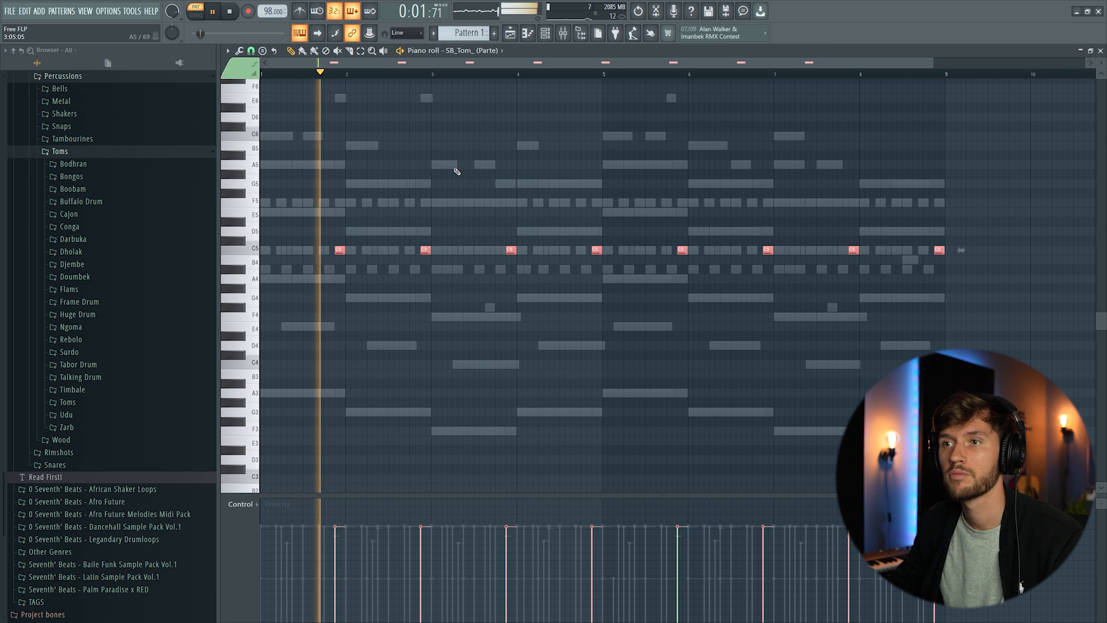
# - Route all drum channels from SB - KICK (8) to SB_Tom_ (Parte) to separate mixer tracks starting from Insert 1
pyautogui.press('F6')
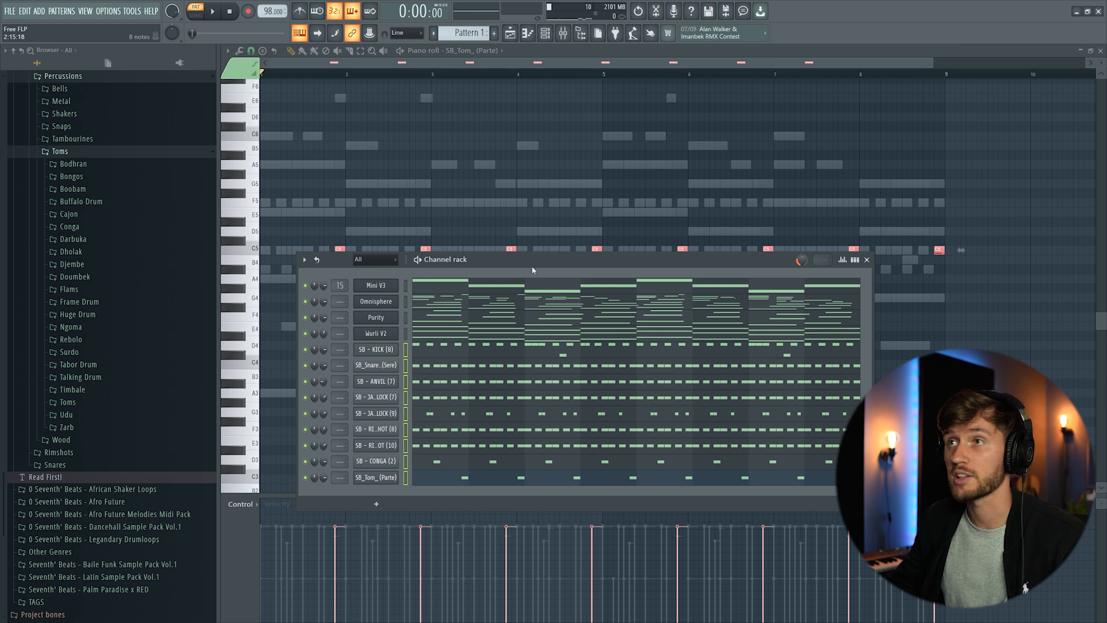
pyautogui.click(572, 35)
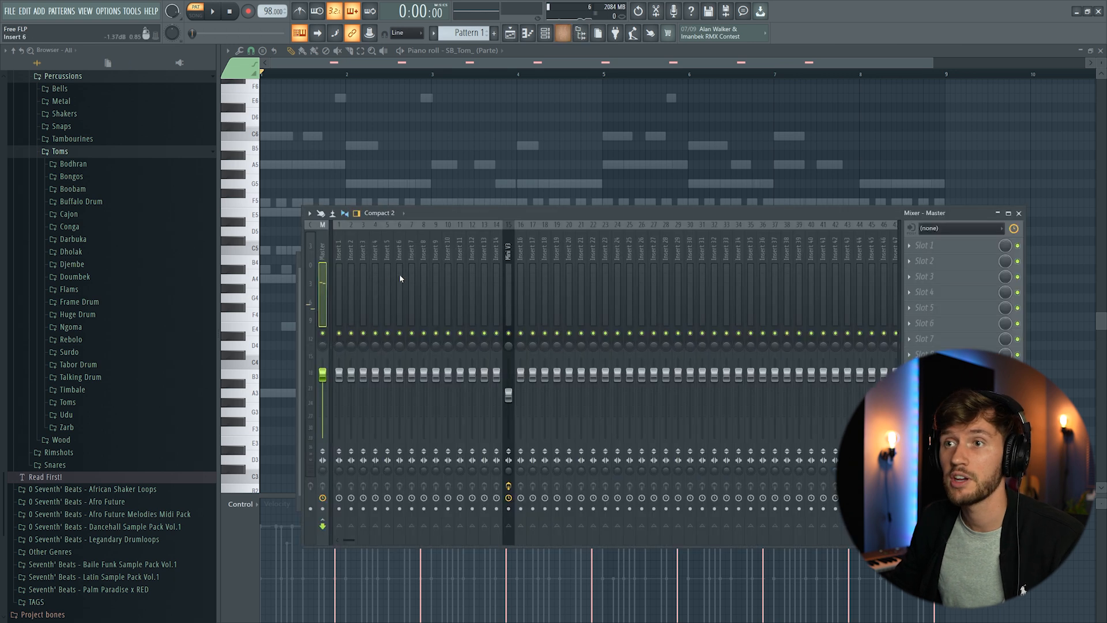
pyautogui.rightClick(341, 249)
pyautogui.moveTo(404, 326)
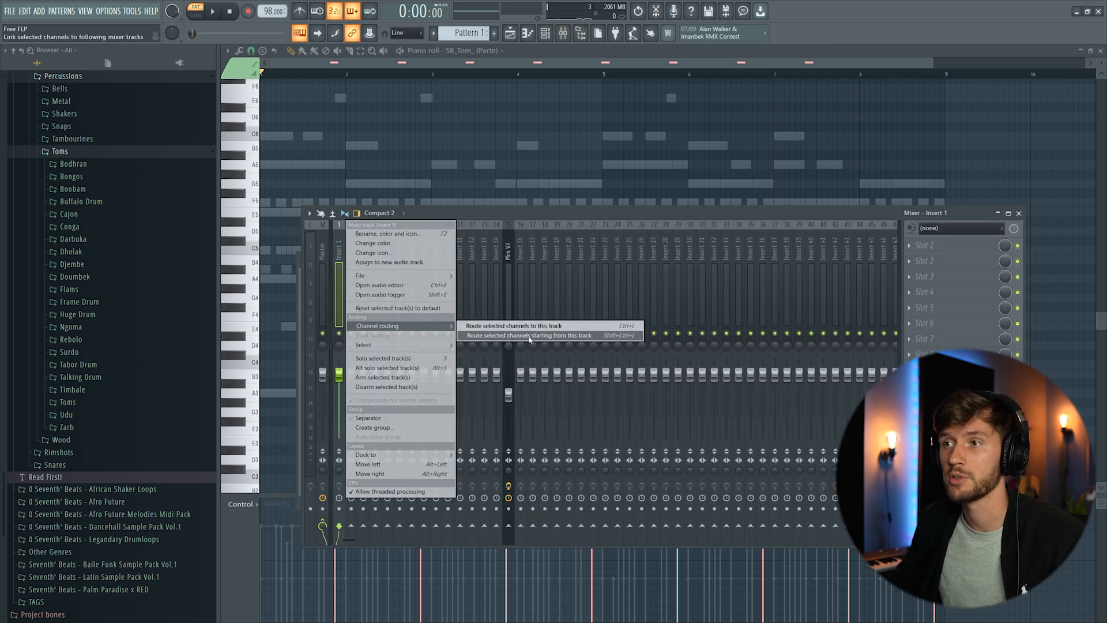
pyautogui.click(529, 336)
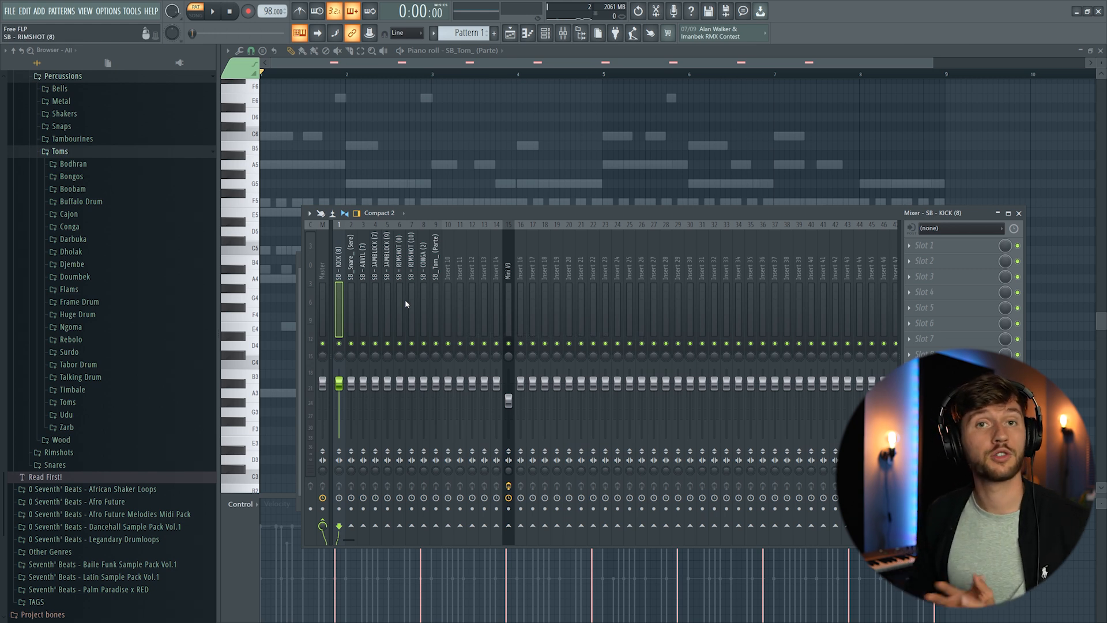
# - Lower the snare, RIMSHOT (10) and conga faders during playback, and set JAMBLOCK (7) and RIMSHOT (8) to -1.4 dB
pyautogui.press('space')
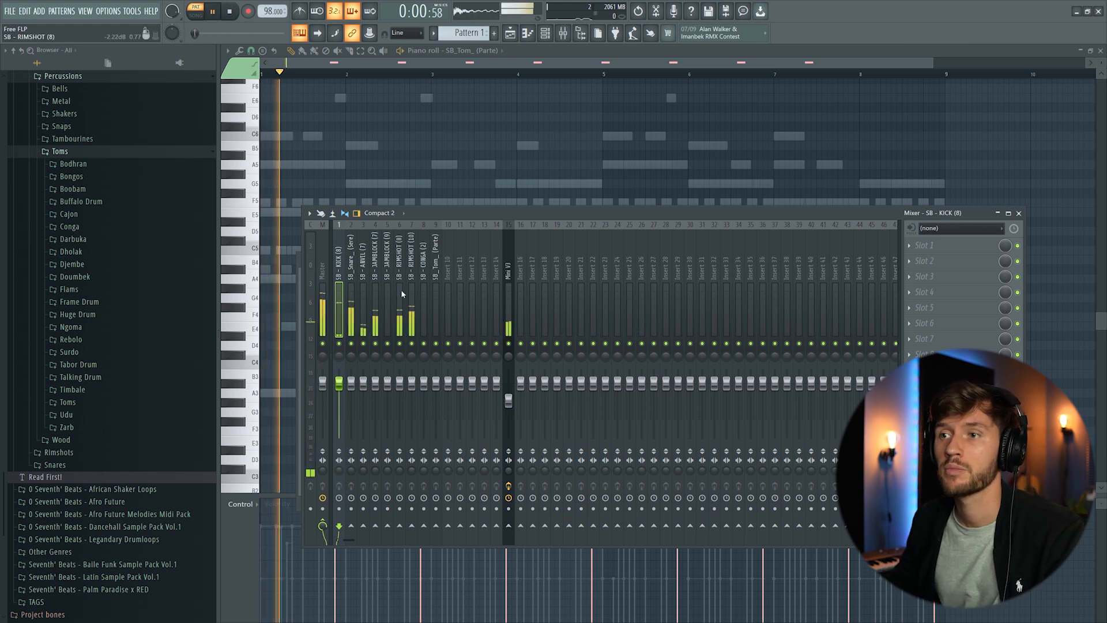
pyautogui.click(352, 377)
pyautogui.moveTo(355, 376); pyautogui.dragTo(426, 387)
pyautogui.click(415, 257)
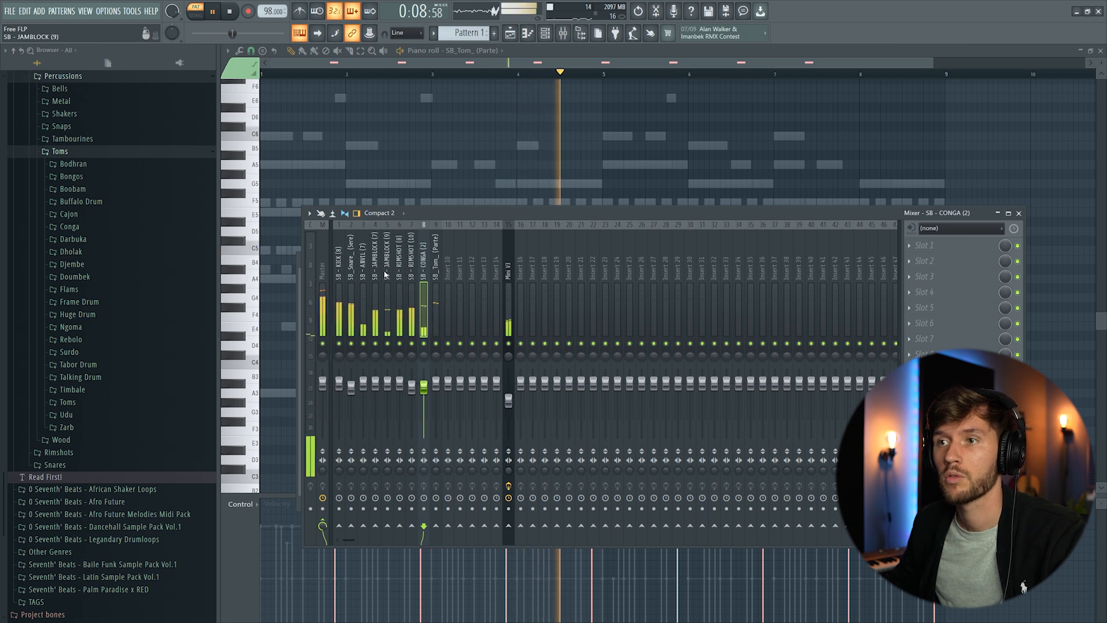
pyautogui.click(386, 385)
pyautogui.moveTo(375, 385); pyautogui.dragTo(375, 388)
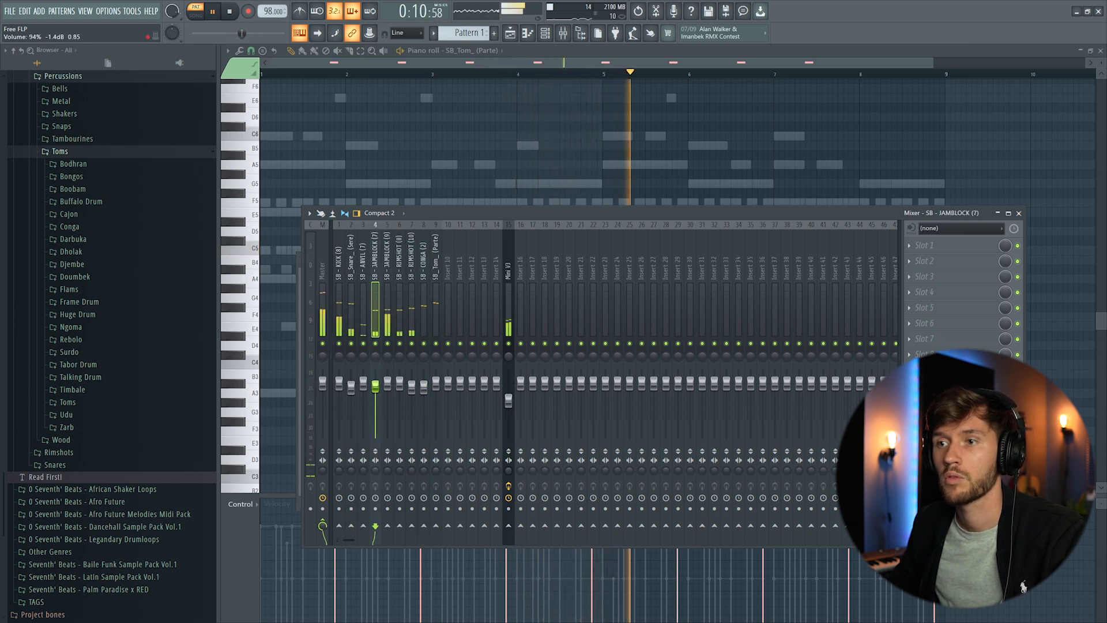
pyautogui.click(399, 386)
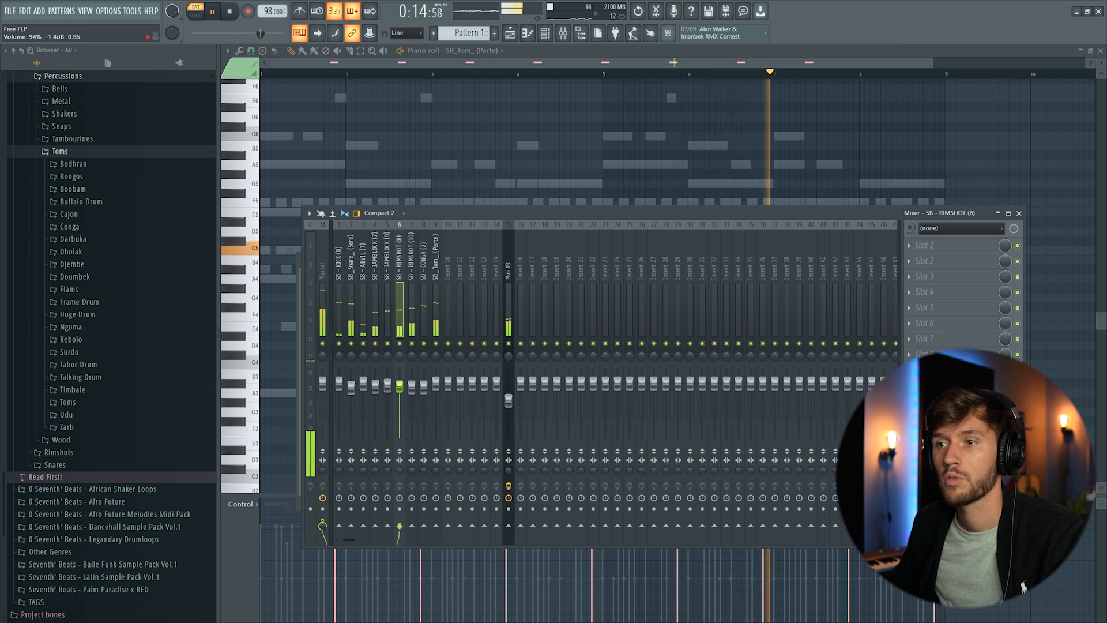
pyautogui.click(512, 275)
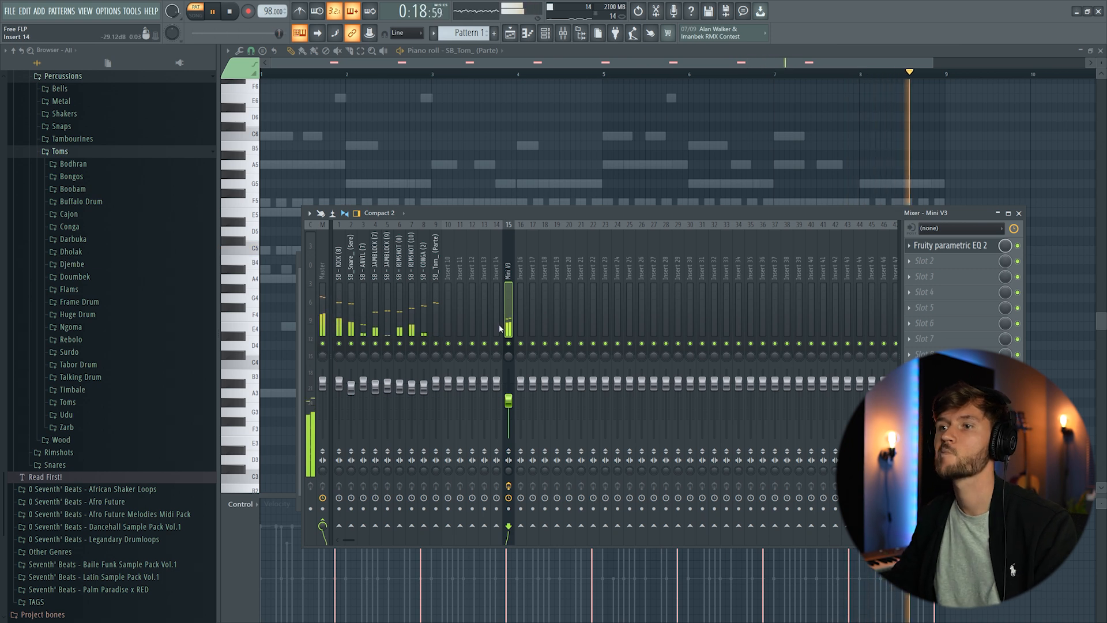
pyautogui.press('space')
# - Play the playlist arrangement of melody, drums, kick, bass and marimba from bar 5
pyautogui.press('F6')
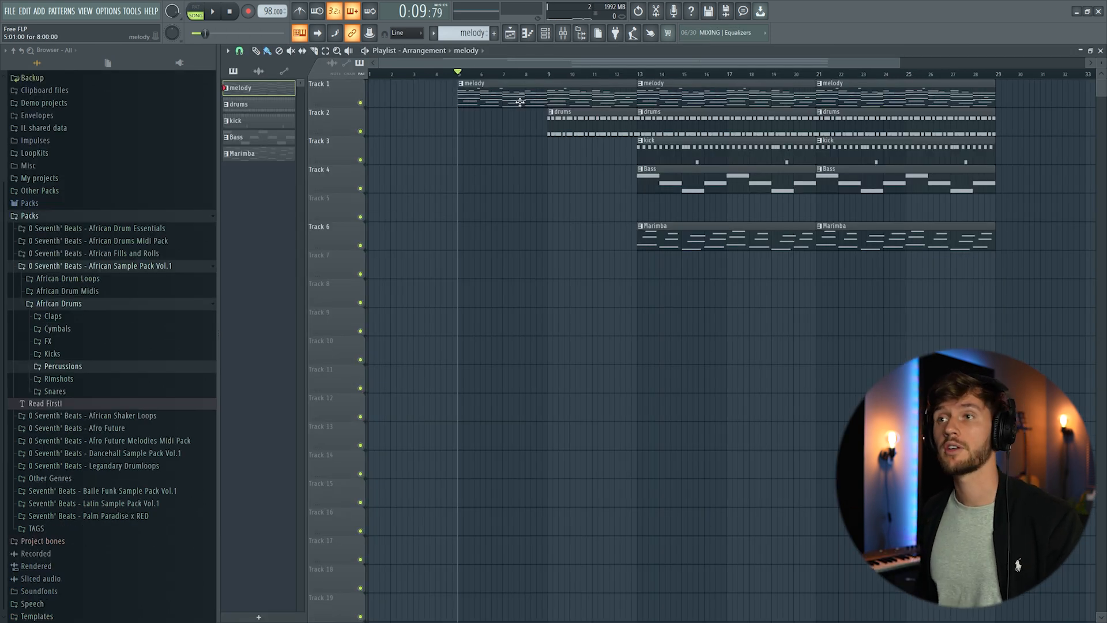
pyautogui.press('space')
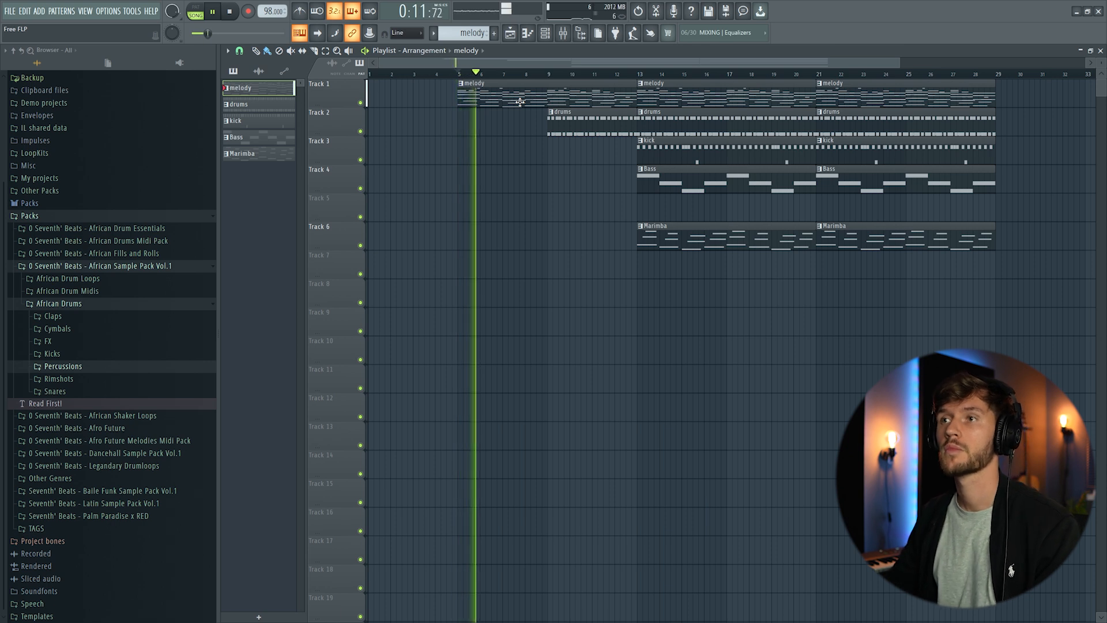